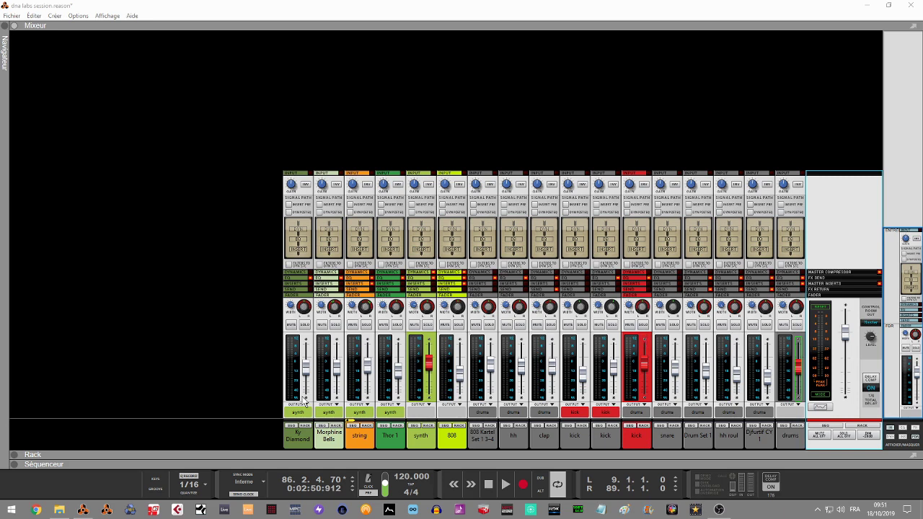
Step: Play the full mix for a while with the mixer channels in view and stop playback
click(226, 390)
key(space)
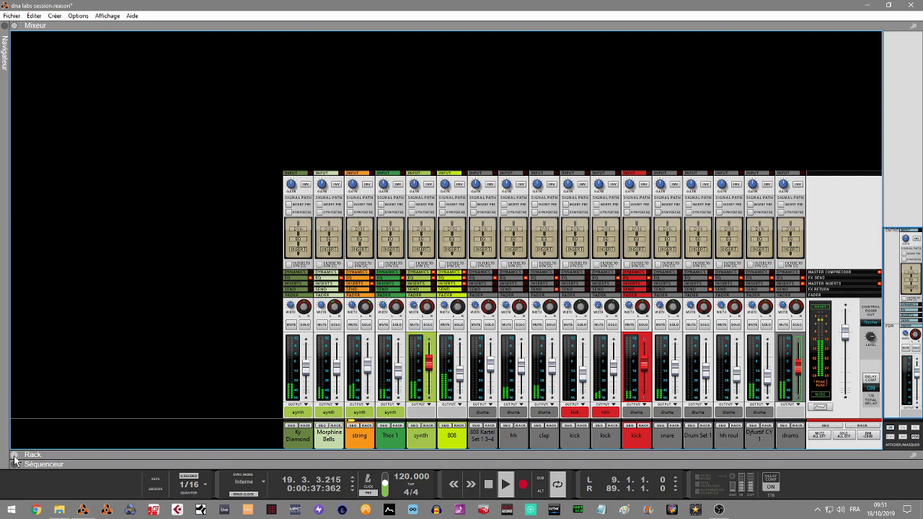
key(space)
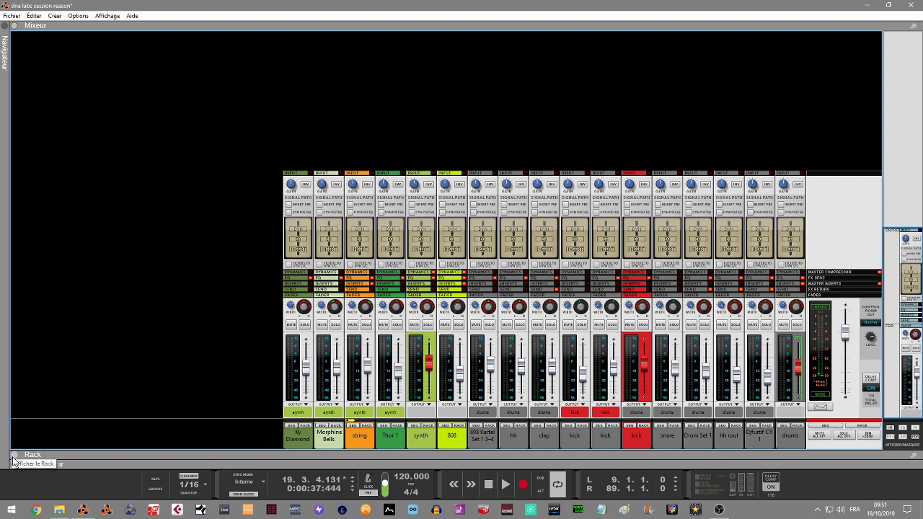
Step: Show only the rack and examine the master section's insert effects, including Core ReLation and the Stereo Imager
click(15, 454)
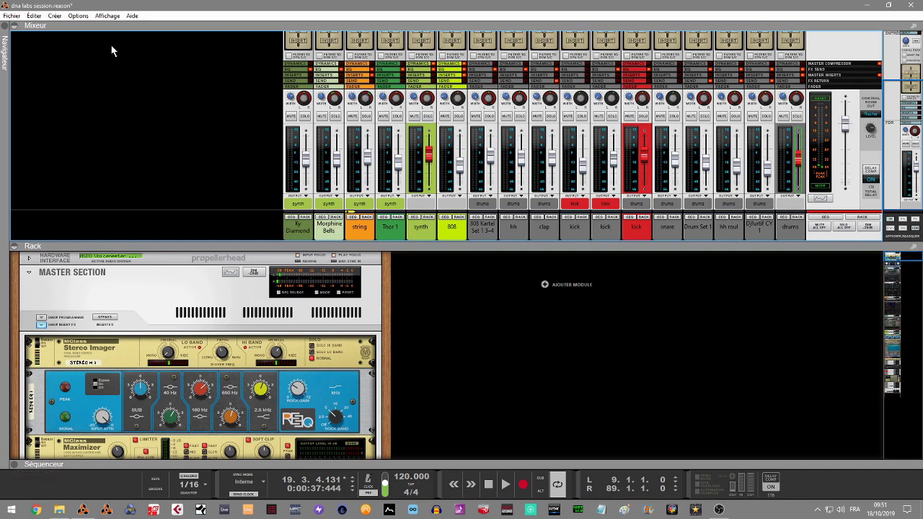
click(15, 30)
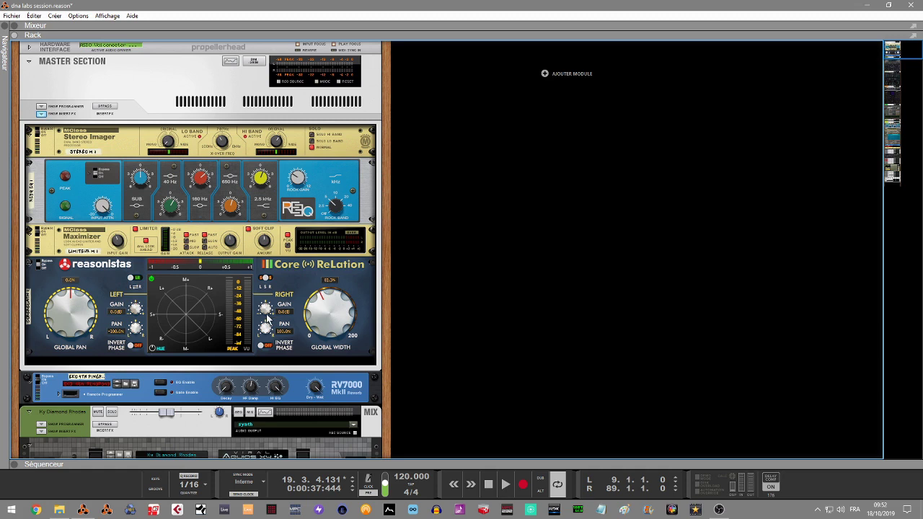
mouse_move(271, 318)
mouse_move(278, 139)
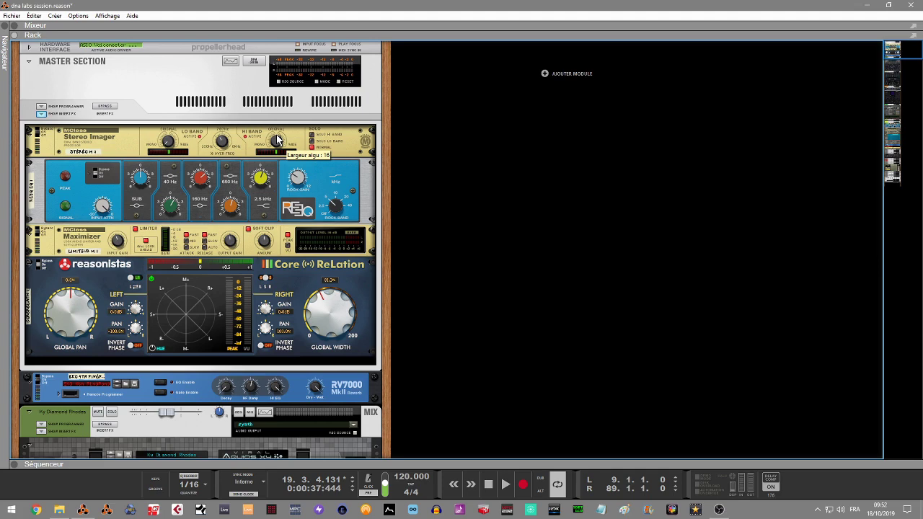
Step: Return to the full mixer view and display the dynamics section with the master compressor
click(16, 27)
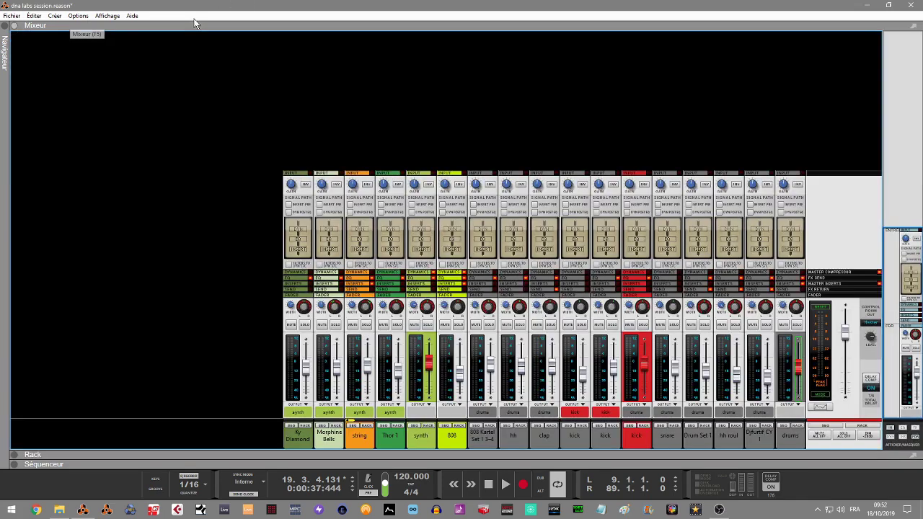
click(893, 438)
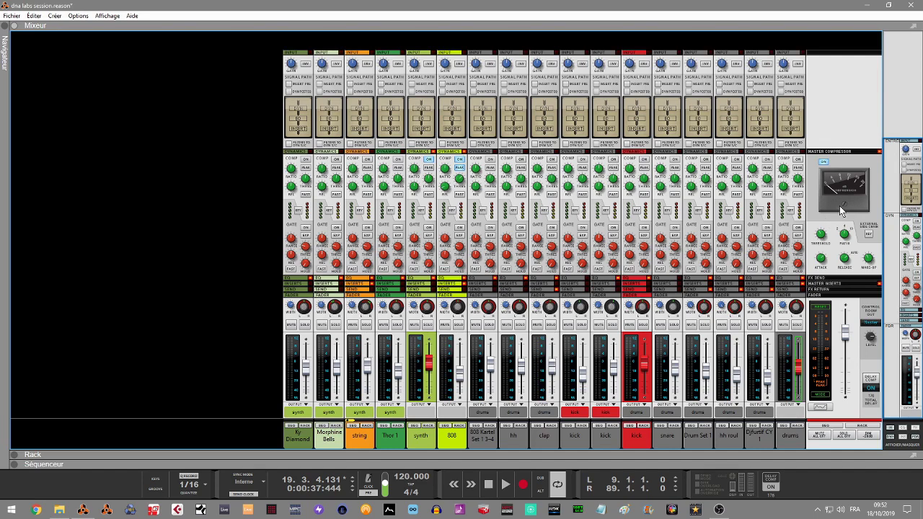
Step: Show the rack below the mixer without the sequencer and select the RV7000 MkII send reverb
key(F6)
key(F7)
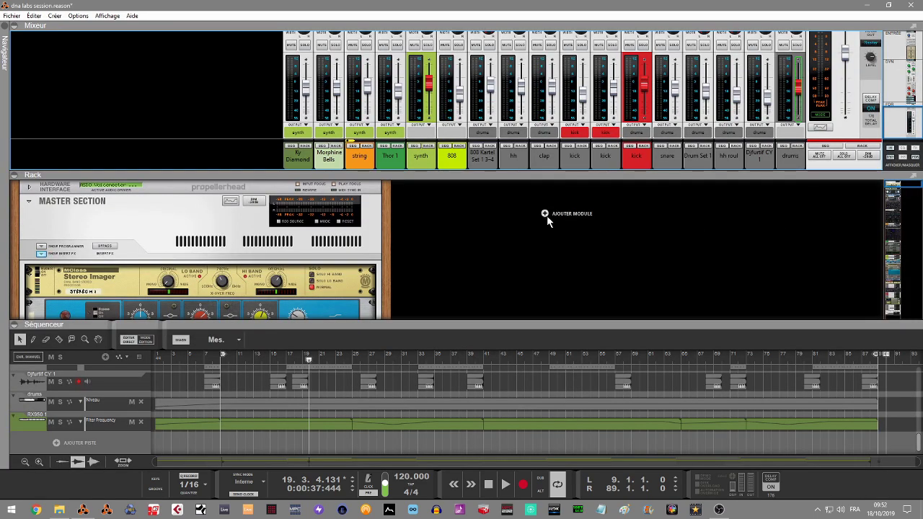
click(14, 326)
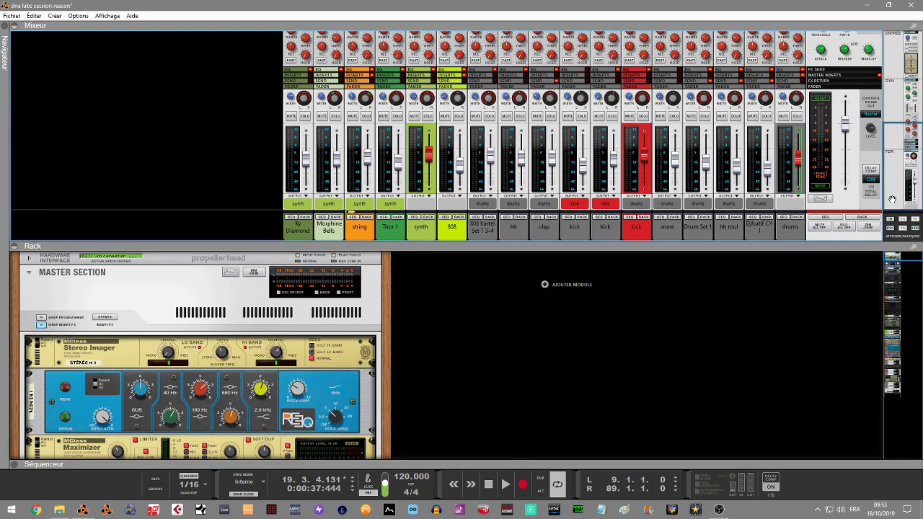
drag(894, 259, 899, 270)
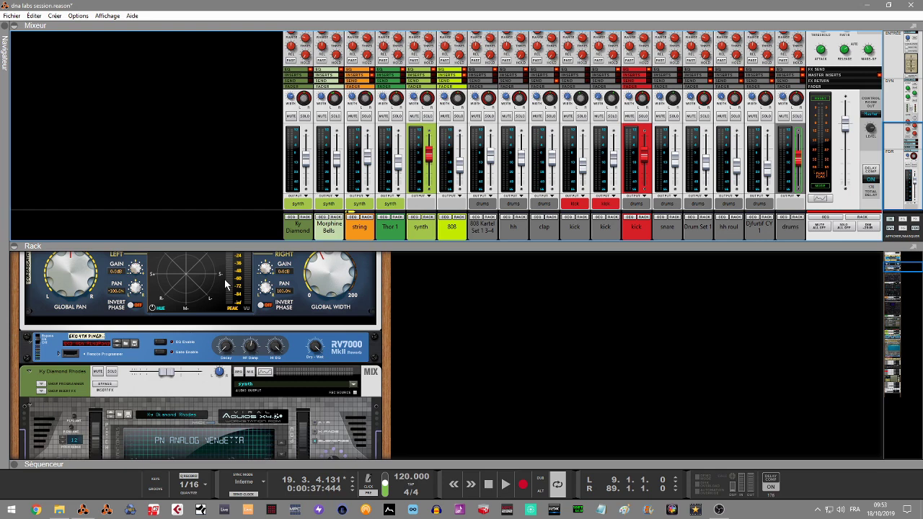
click(190, 347)
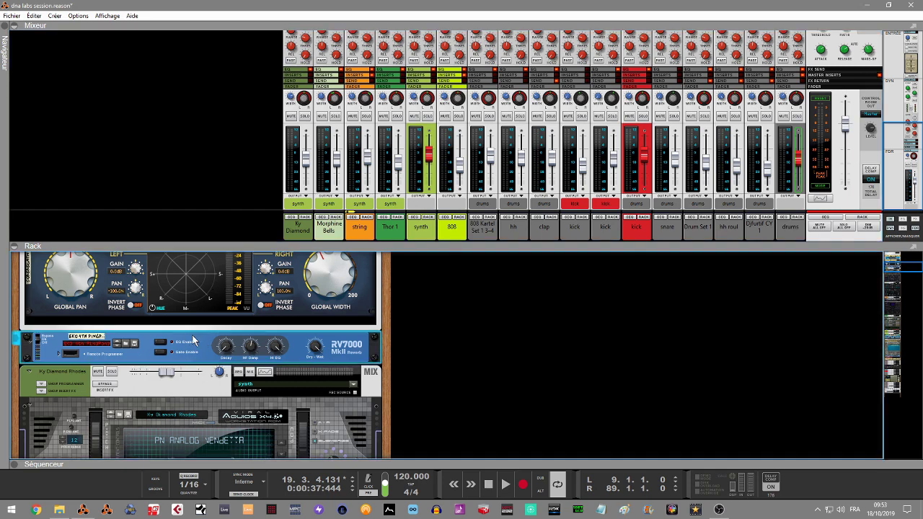
Step: Return to the full mixer view and display the effect sends section to examine which channels use send 1
click(16, 245)
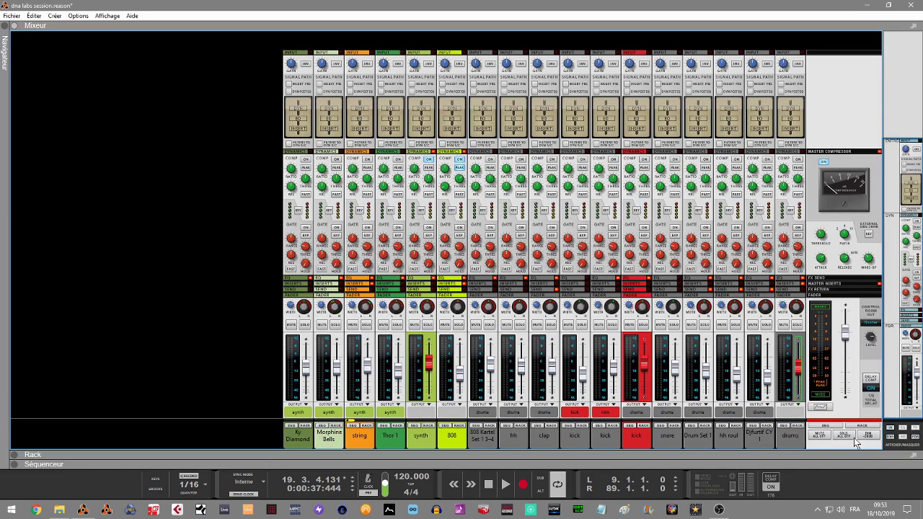
click(915, 430)
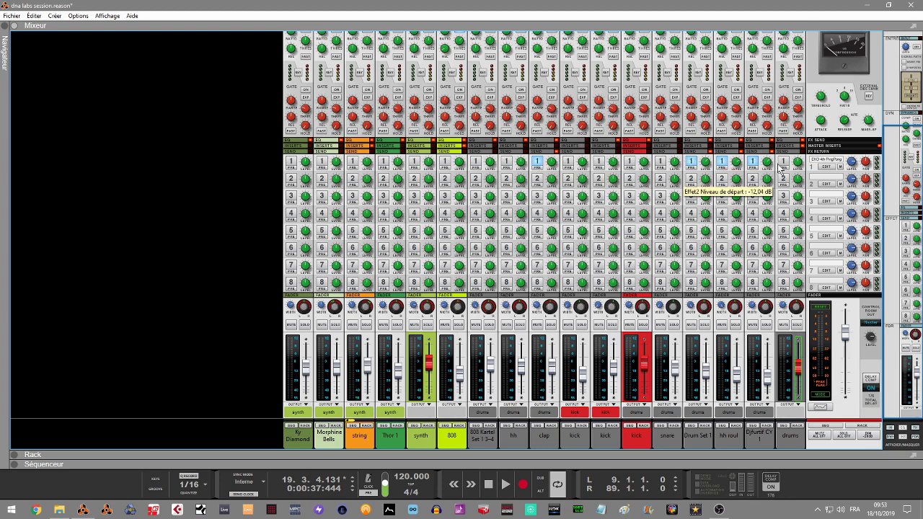
click(722, 161)
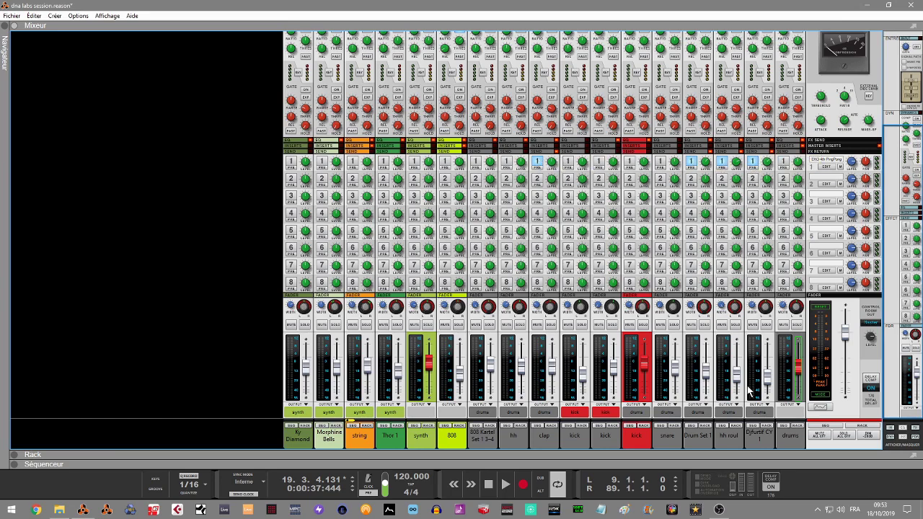
Step: Show the rack, solo the Ky Diamond Rhodes channel, and play it from the left locator at bar 9
key(F6)
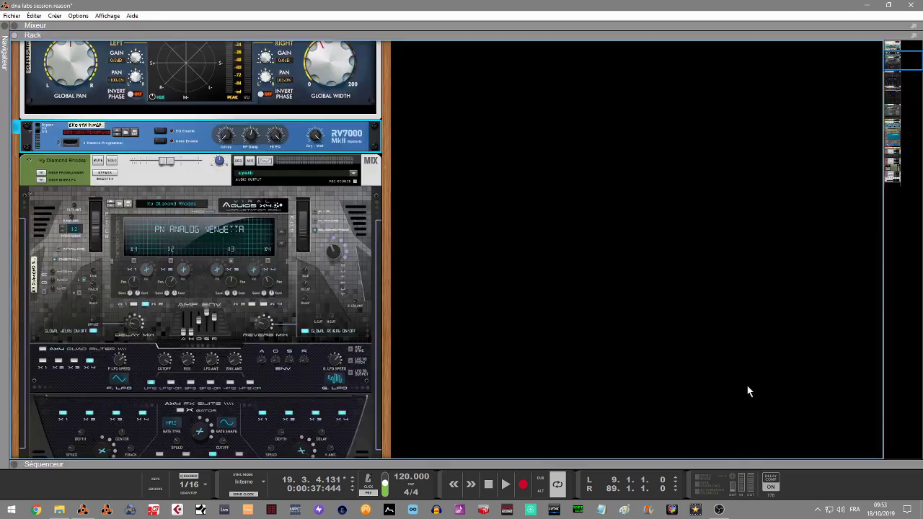
scroll(902, 61, down, 1)
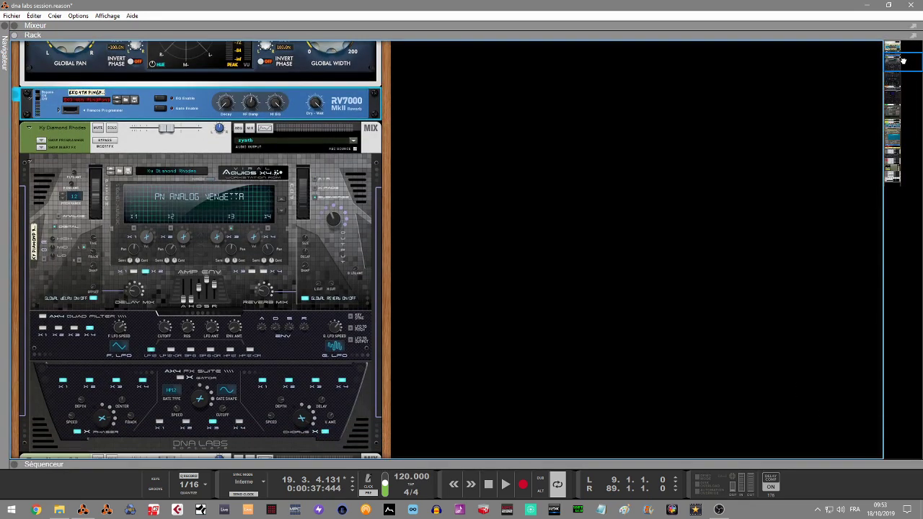
scroll(903, 60, down, 1)
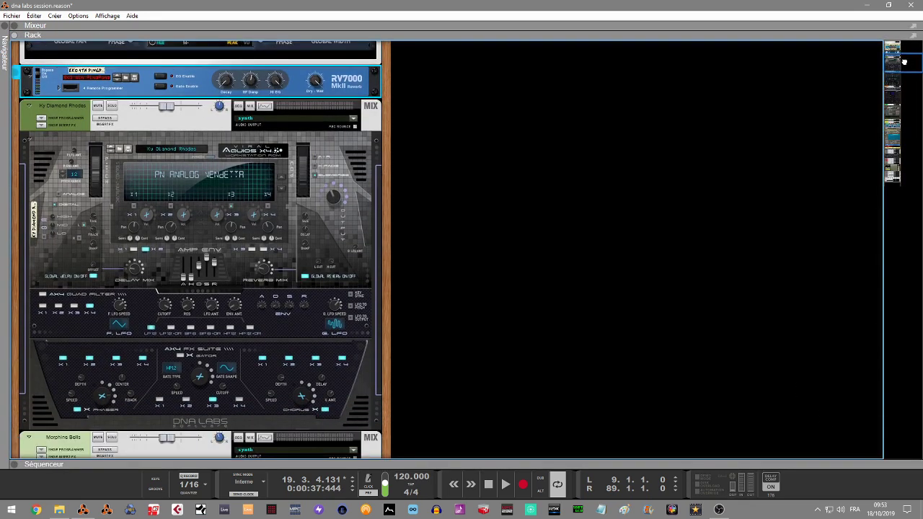
scroll(904, 62, down, 1)
scroll(905, 63, down, 4)
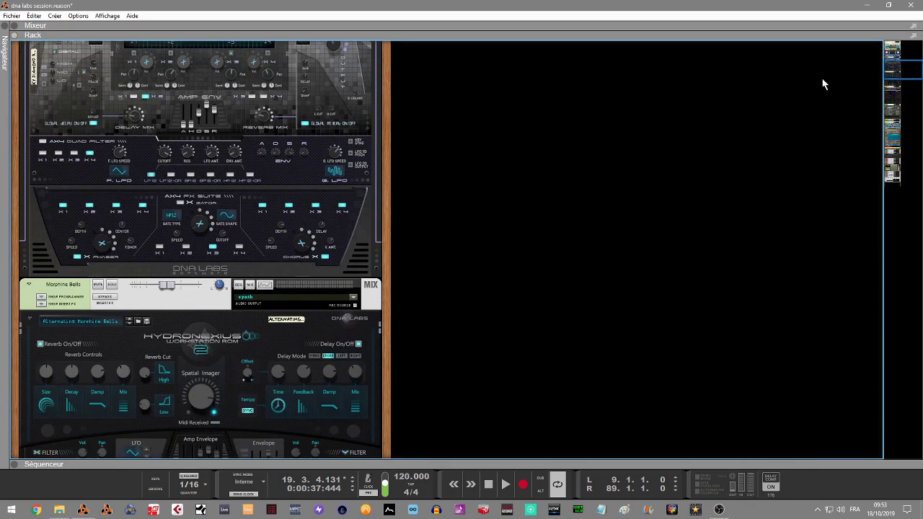
scroll(898, 73, up, 4)
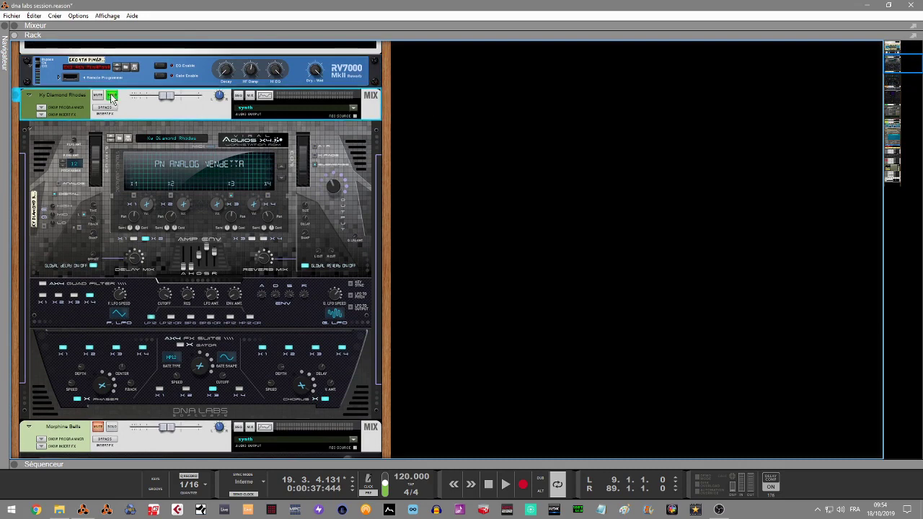
key(KP_0)
key(space)
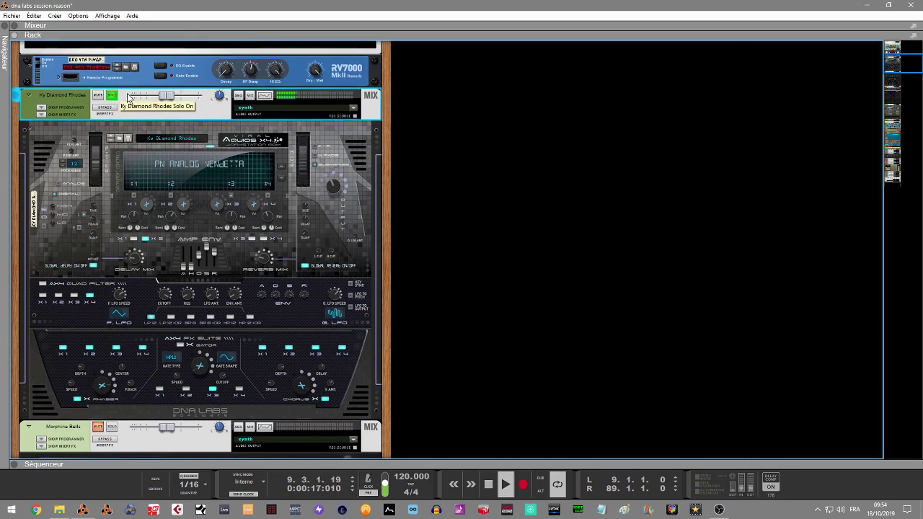
Step: Solo the Morphine Bells channel in place of Ky Diamond Rhodes and listen to its Hydronexius instrument
drag(911, 66, 909, 75)
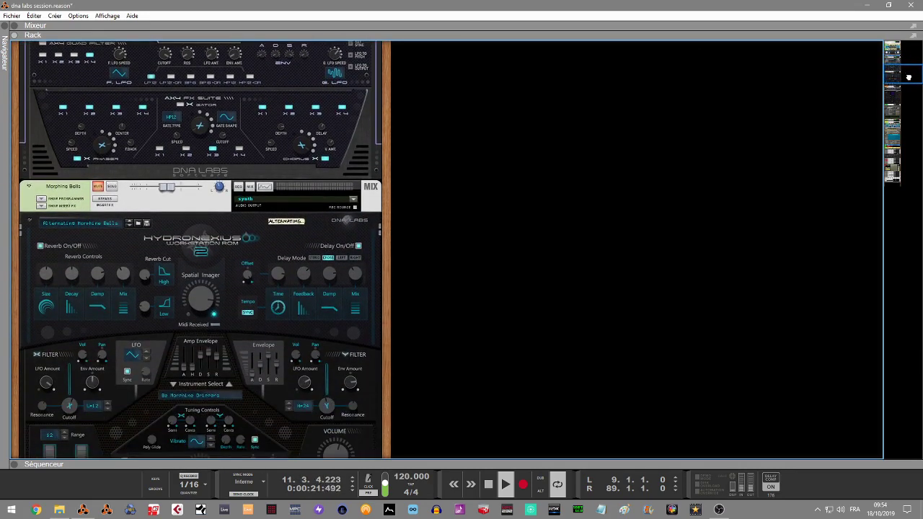
click(113, 188)
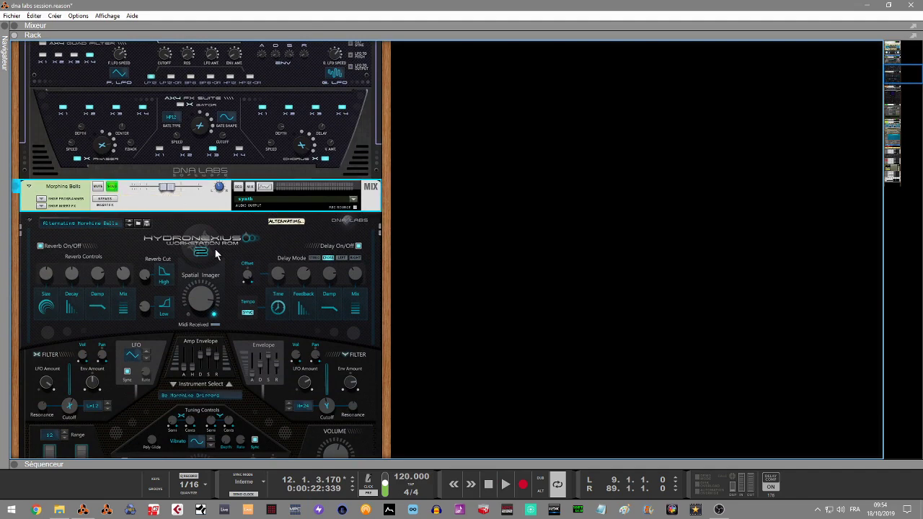
drag(898, 75, 896, 65)
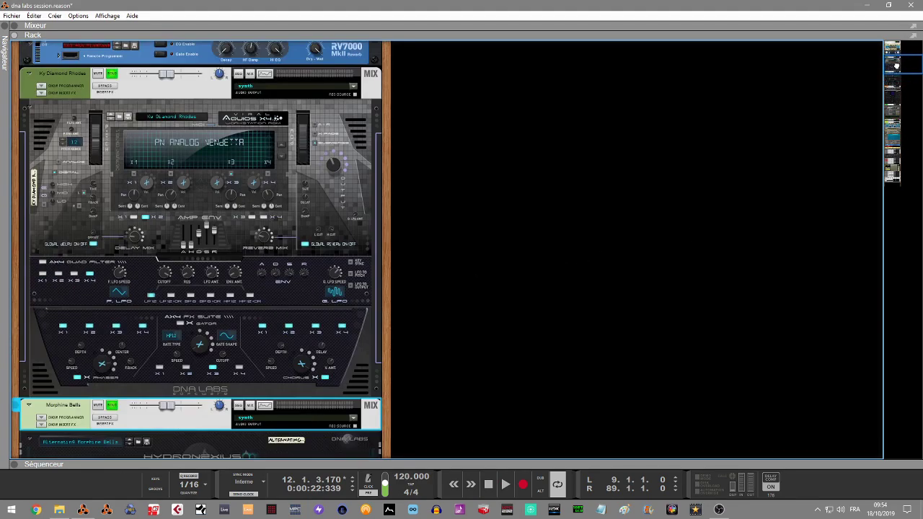
click(113, 72)
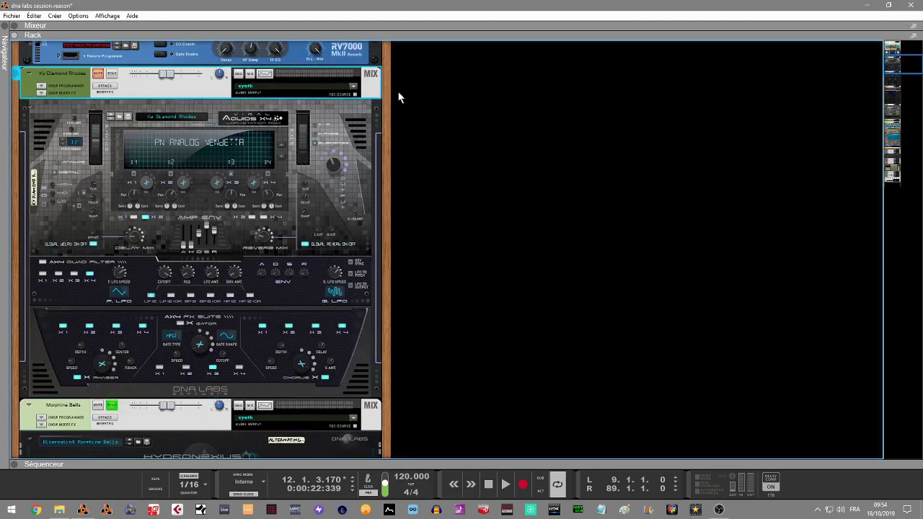
scroll(544, 319, down, 10)
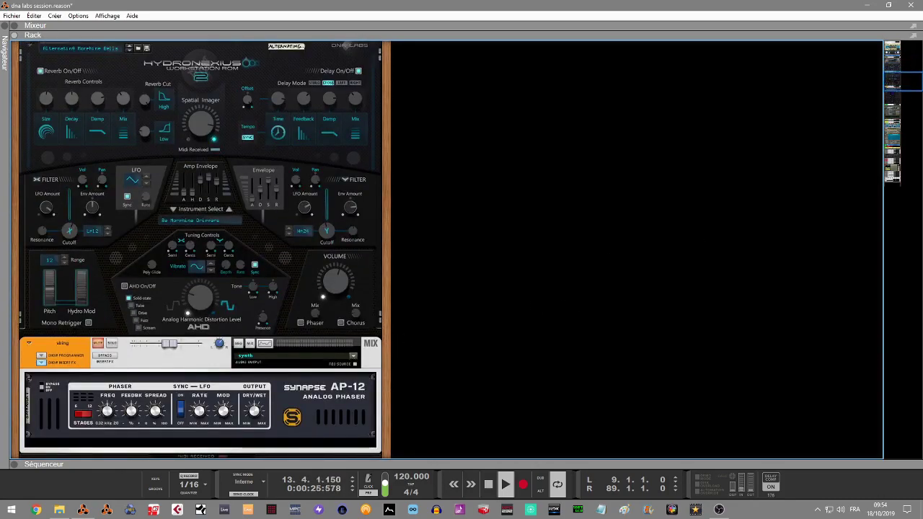
Step: Solo the string channel in place of Morphine Bells, listen to its Helium synthesizer, and stop playback
drag(893, 86, 896, 81)
click(112, 88)
drag(912, 82, 912, 93)
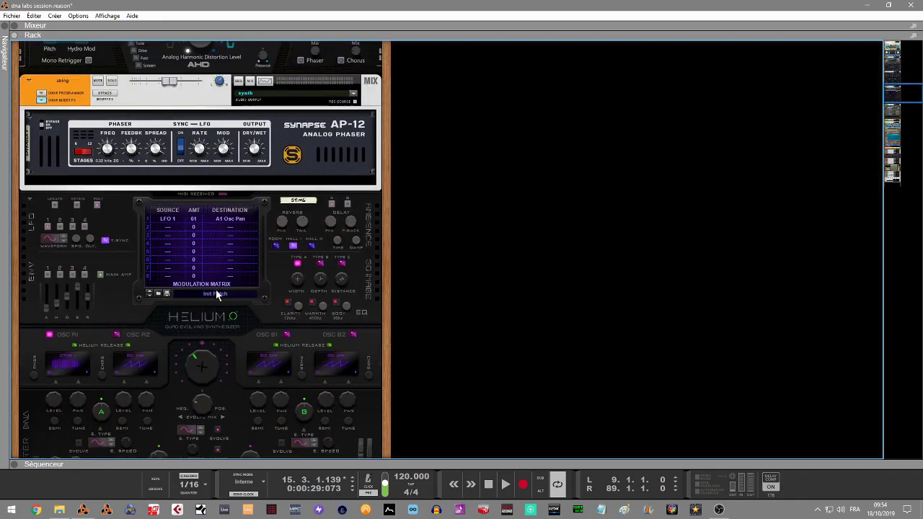
click(111, 83)
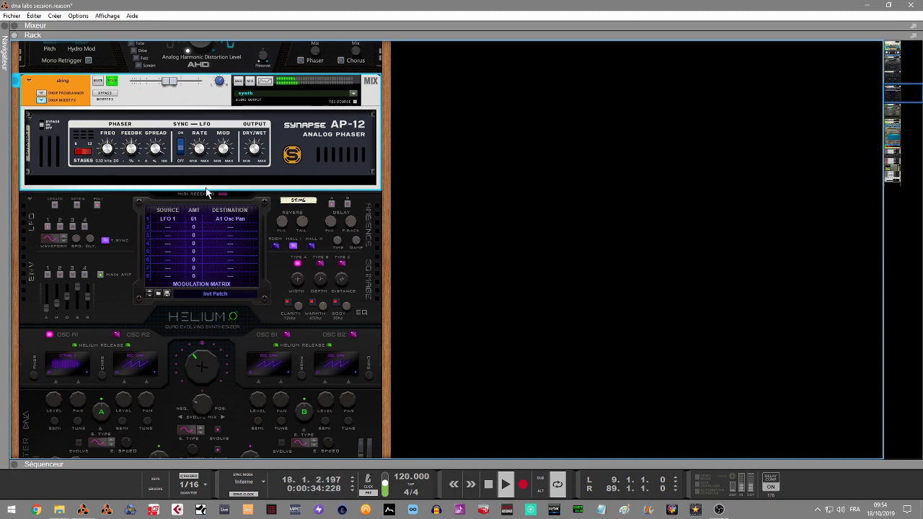
key(space)
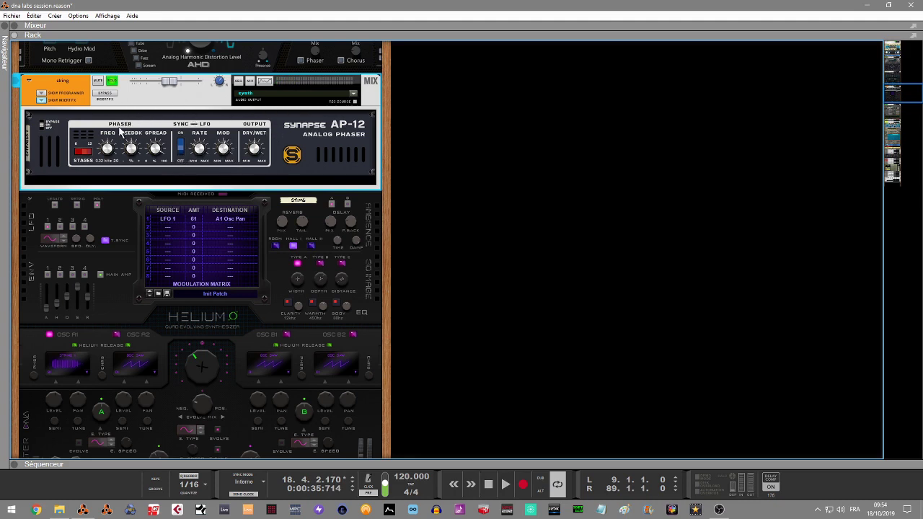
Step: Play the soloed string channel again, toggle its insert effects bypass to compare the AP-12 phaser, and stop playback
key(space)
click(106, 94)
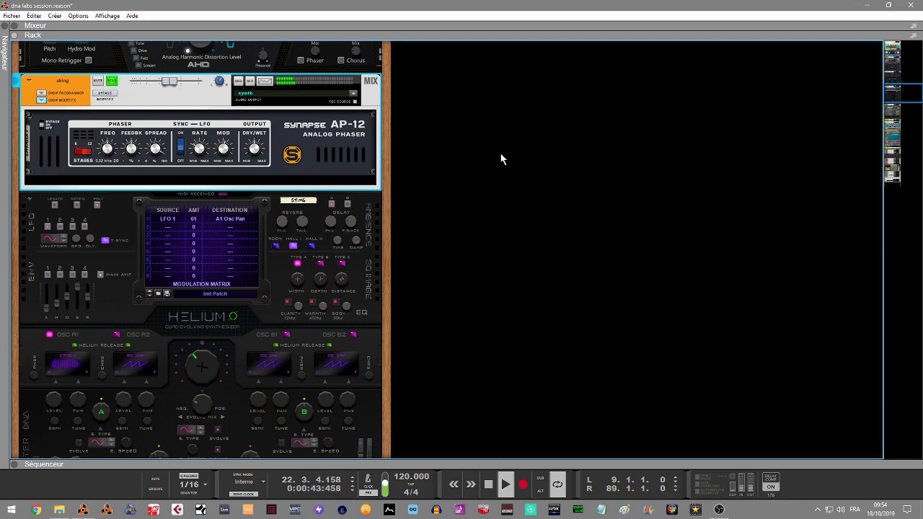
key(space)
Step: Solo the Thor 1 channel in place of the string channel
drag(907, 91, 908, 113)
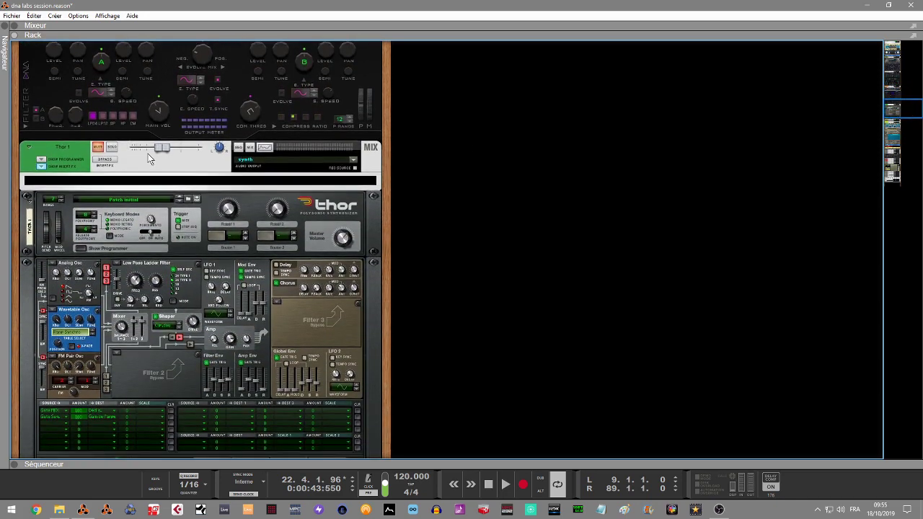
click(113, 148)
drag(891, 115, 895, 97)
click(113, 70)
drag(898, 87, 906, 108)
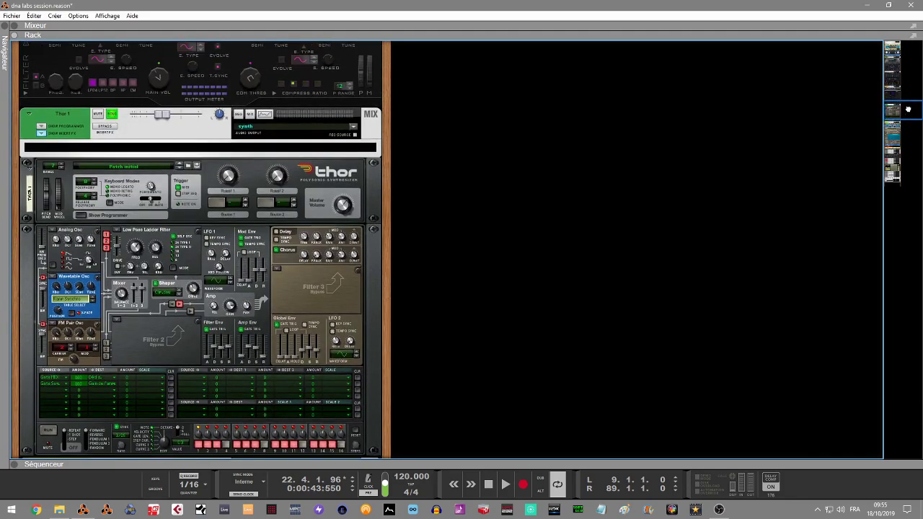
Step: Play the soloed Thor 1 channel and toggle its step sequencer's run state off and on to compare
key(space)
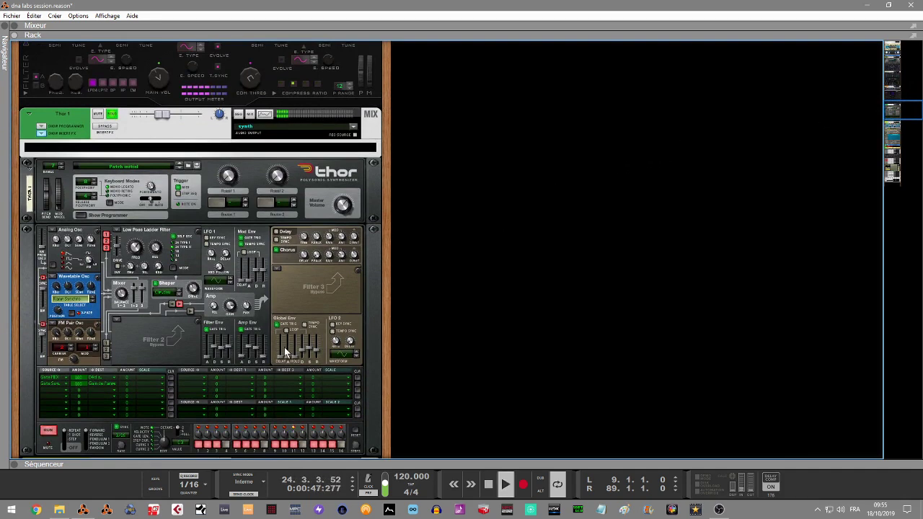
key(space)
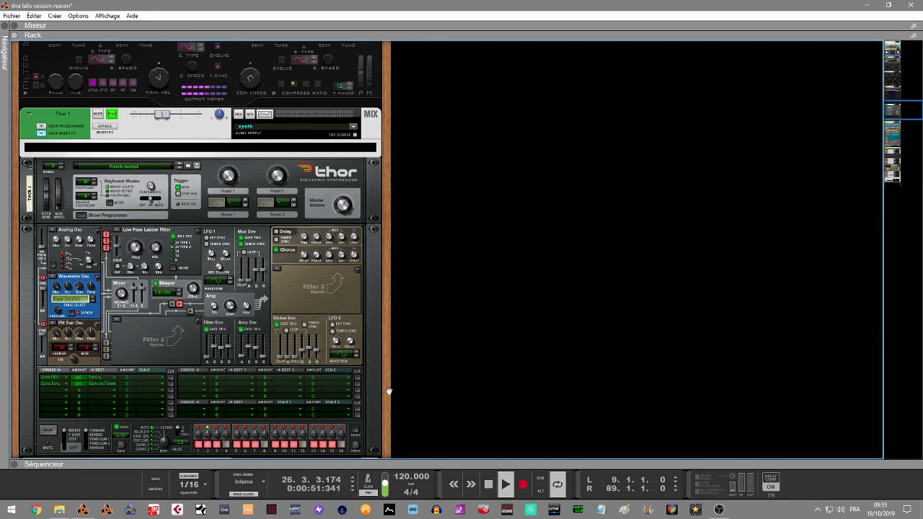
click(48, 430)
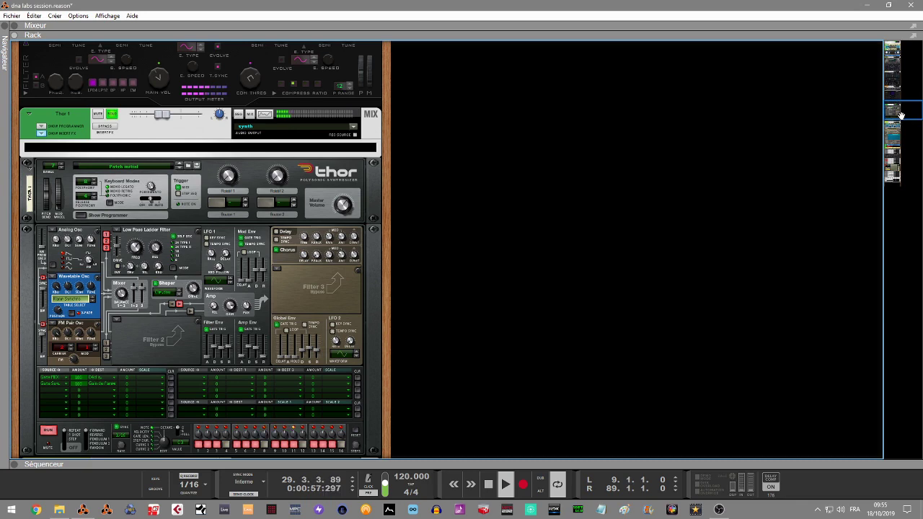
Step: Turn off solo on the Thor 1 channel and stop playback
drag(900, 116, 901, 118)
click(112, 70)
key(space)
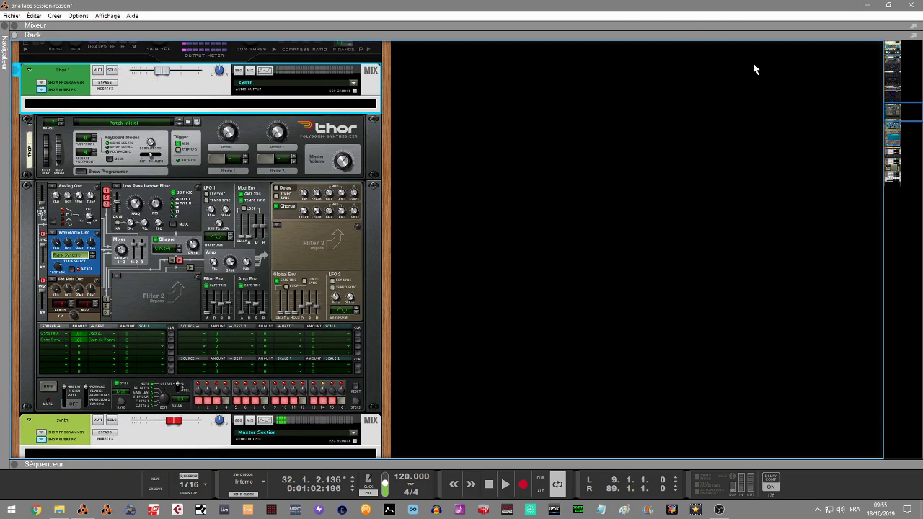
Step: Solo the 808 channel and start playback to hear it alone
drag(897, 108, 905, 124)
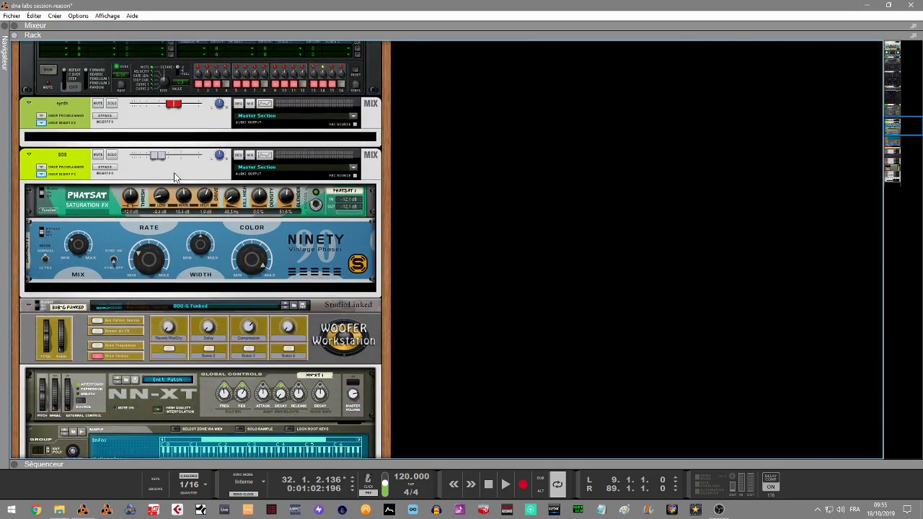
click(119, 154)
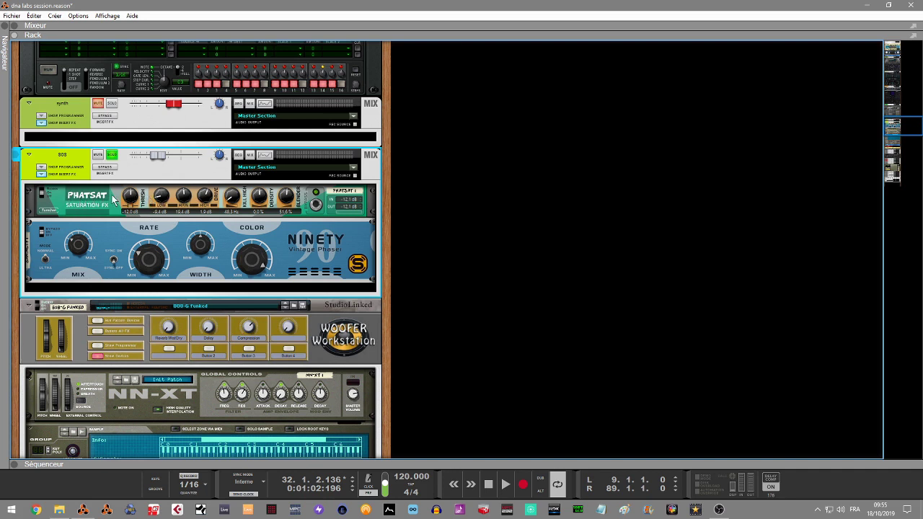
mouse_move(184, 200)
key(space)
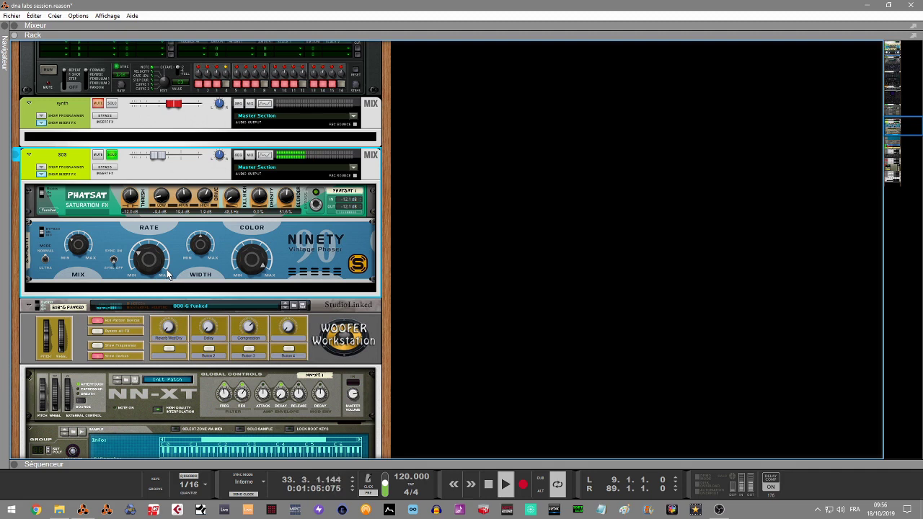
Step: Toggle the 808 channel's insert effects bypass on and off to compare the PHATSAT and Ninety phaser, and stop playback
click(105, 170)
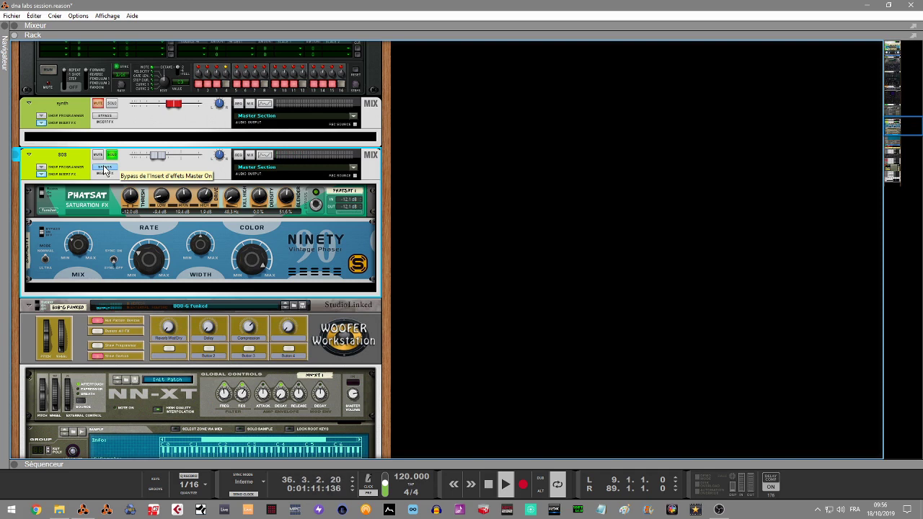
click(105, 170)
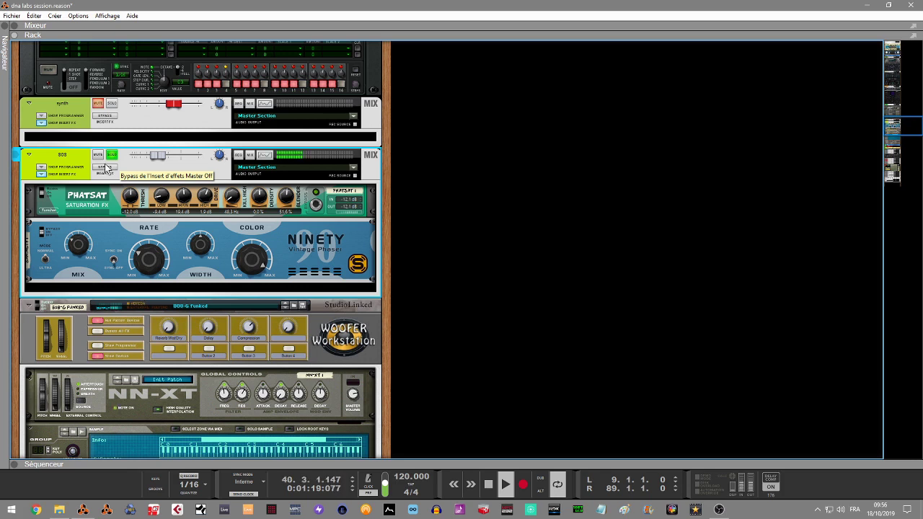
key(space)
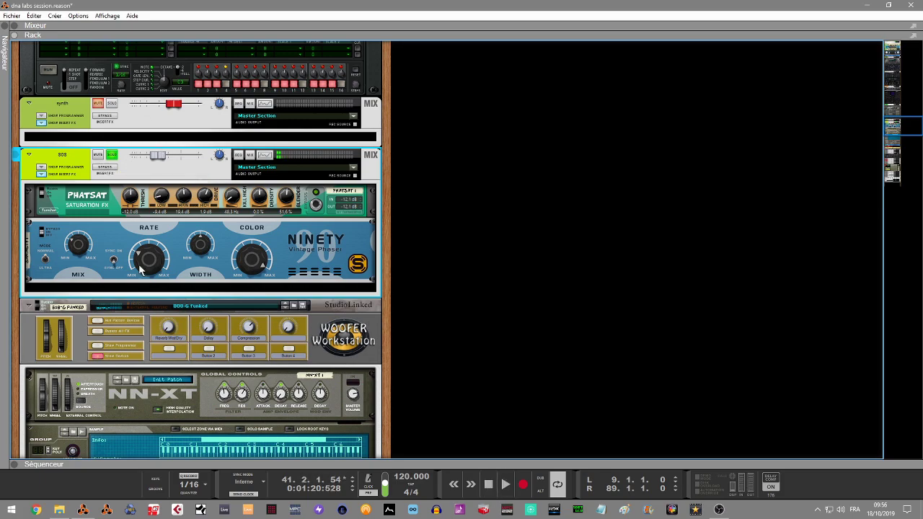
Step: Look over the drum channels in the rack and turn off solo on the 808 channel
drag(893, 132, 891, 154)
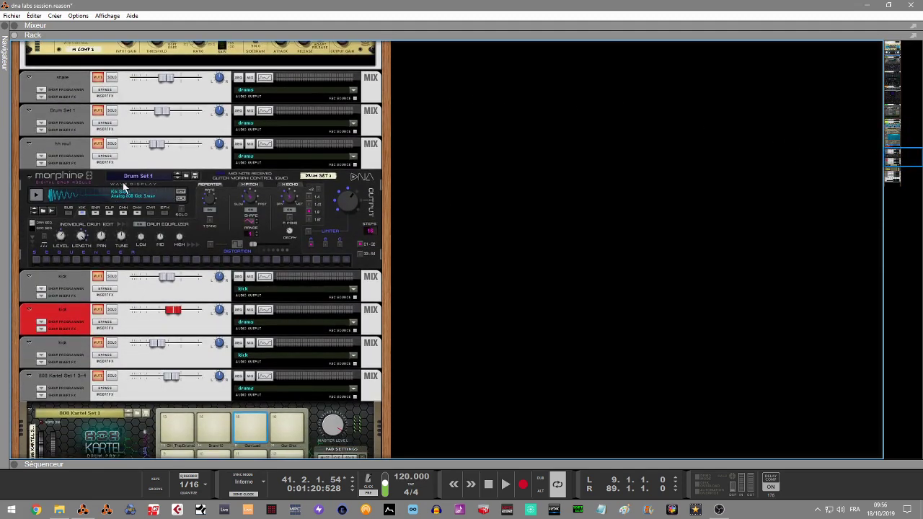
drag(908, 152, 882, 124)
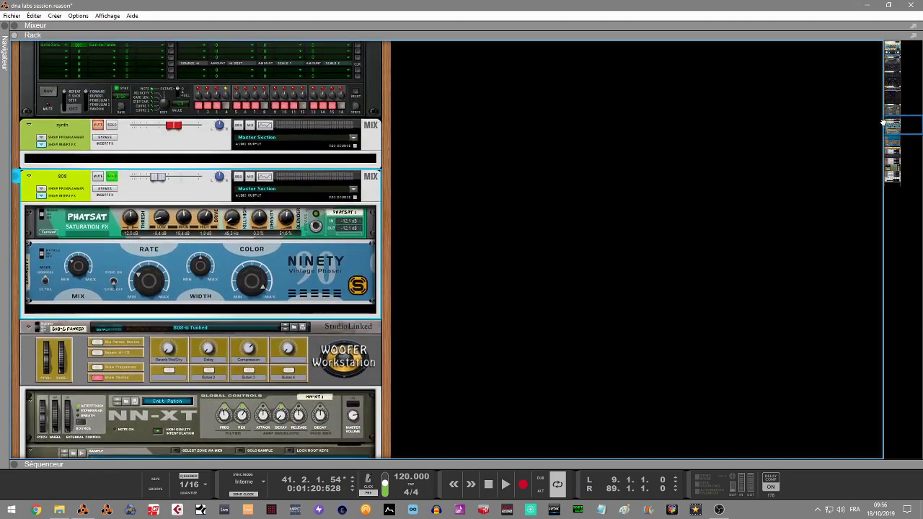
click(112, 176)
Step: Solo the drums bus channel at the end of the rack, play it briefly and stop playback
drag(897, 124, 910, 178)
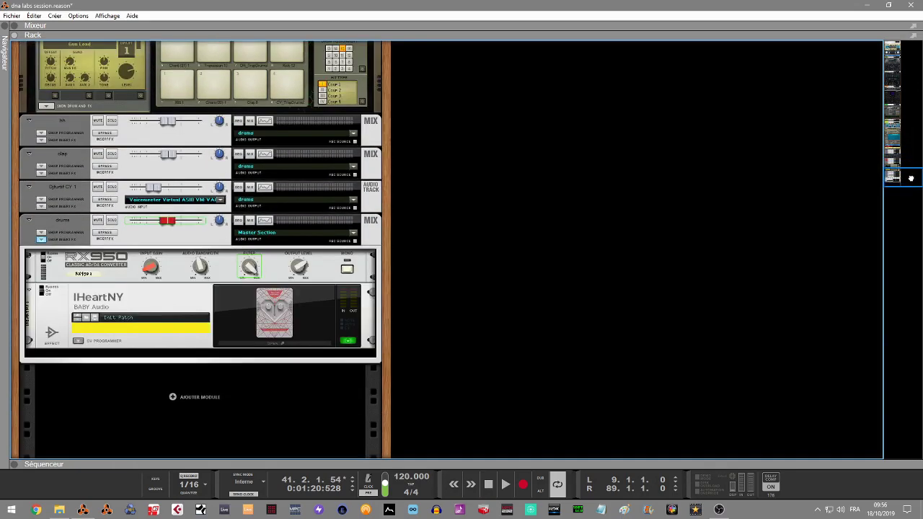
click(111, 220)
key(space)
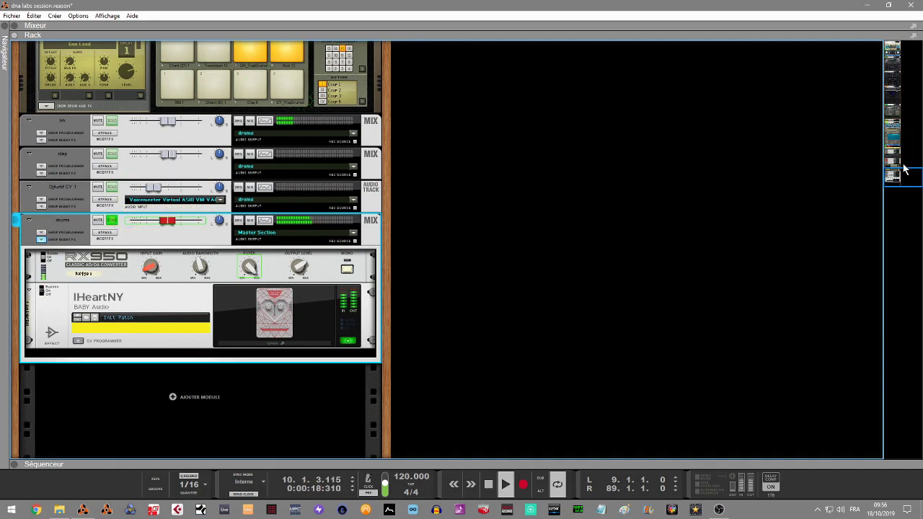
scroll(404, 297, up, 3)
key(space)
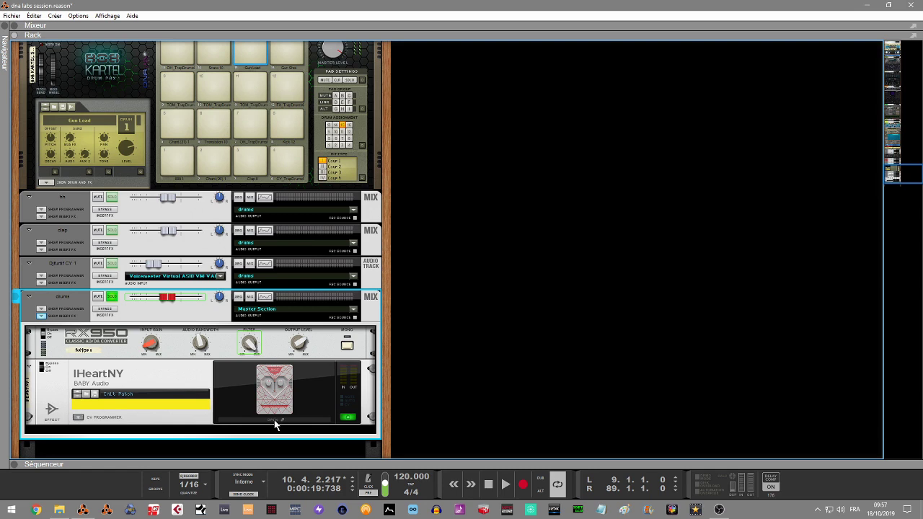
Step: Play the soloed drums bus with its insert effects bypassed, re-enable the RX950 and IHeartNY inserts to compare, and stop playback
click(112, 309)
key(space)
key(space)
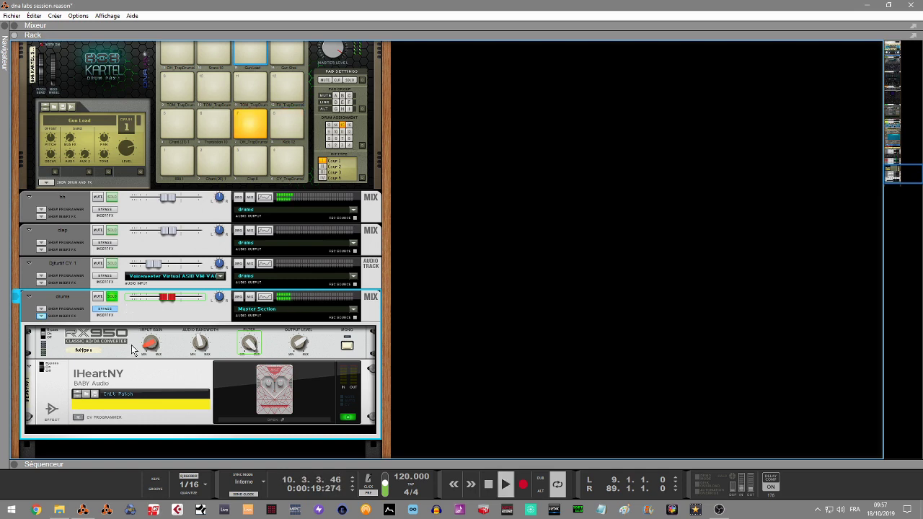
click(112, 312)
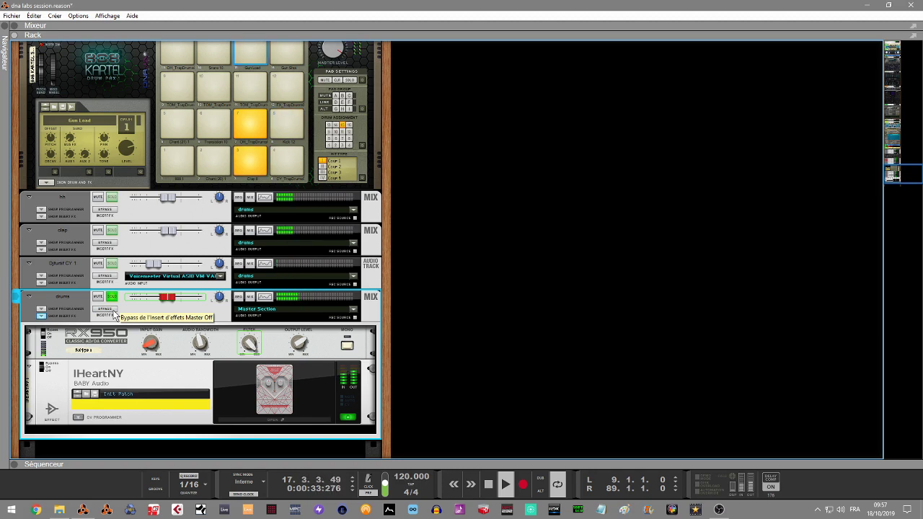
key(space)
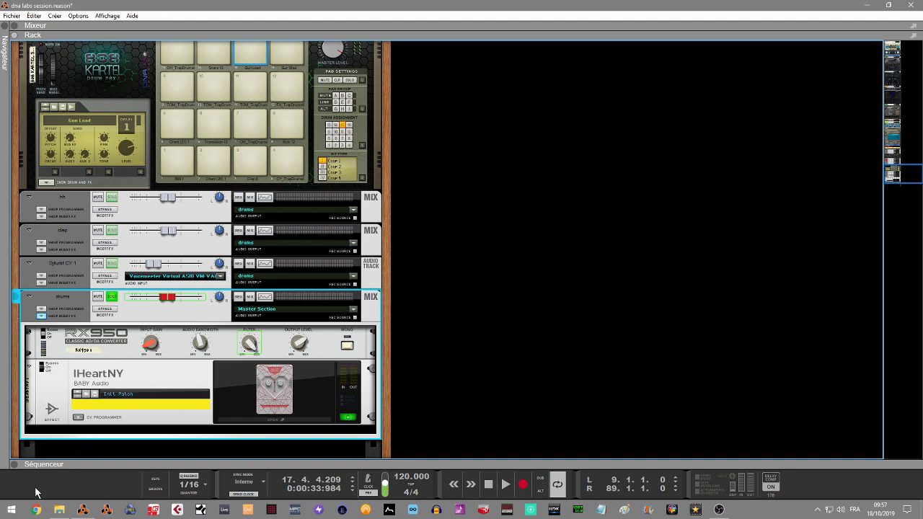
Step: Show the sequencer in place of the rack and examine the synth channel's Fréquence LPF automation lane
click(13, 464)
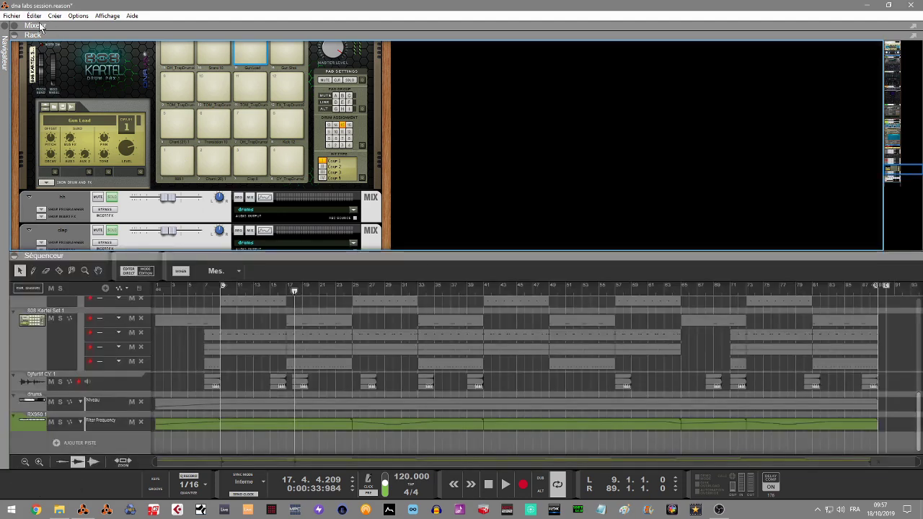
click(14, 35)
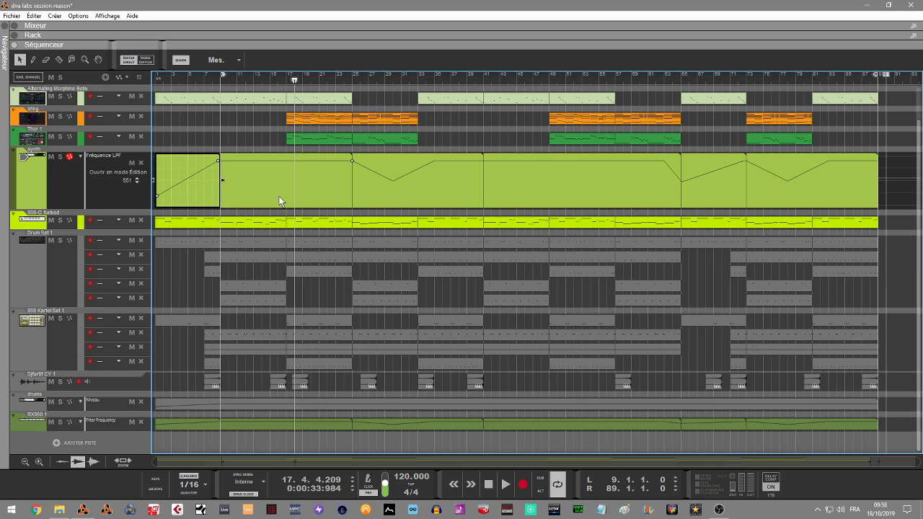
click(52, 181)
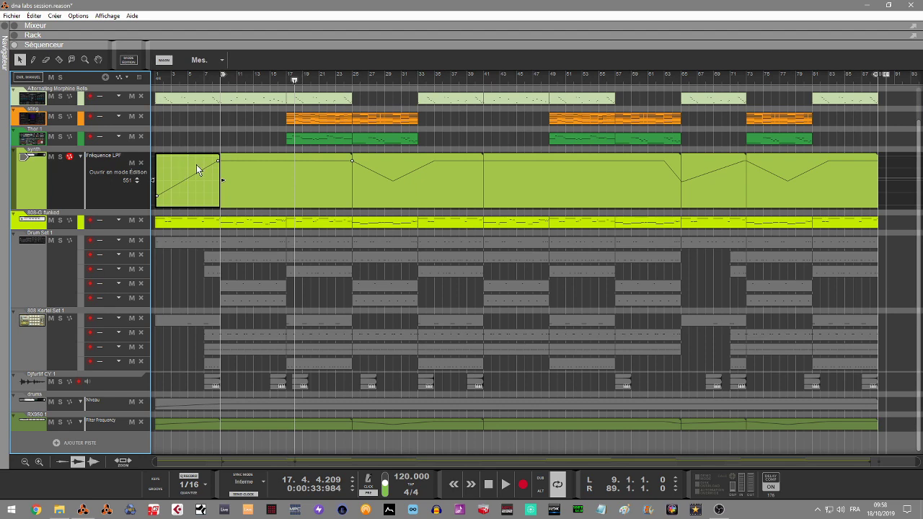
Step: Turn off all channel solos in the mixer and display the synth channel in the Spectrum EQ window
click(19, 26)
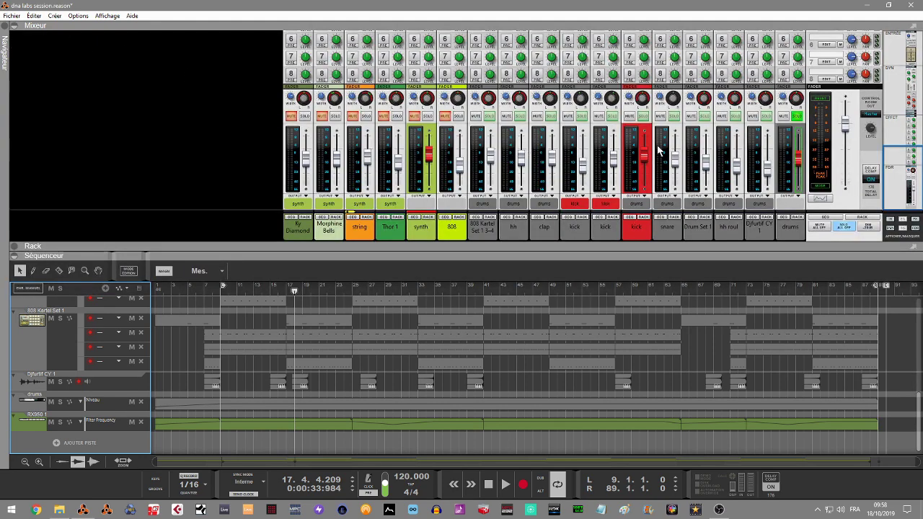
click(847, 228)
click(420, 144)
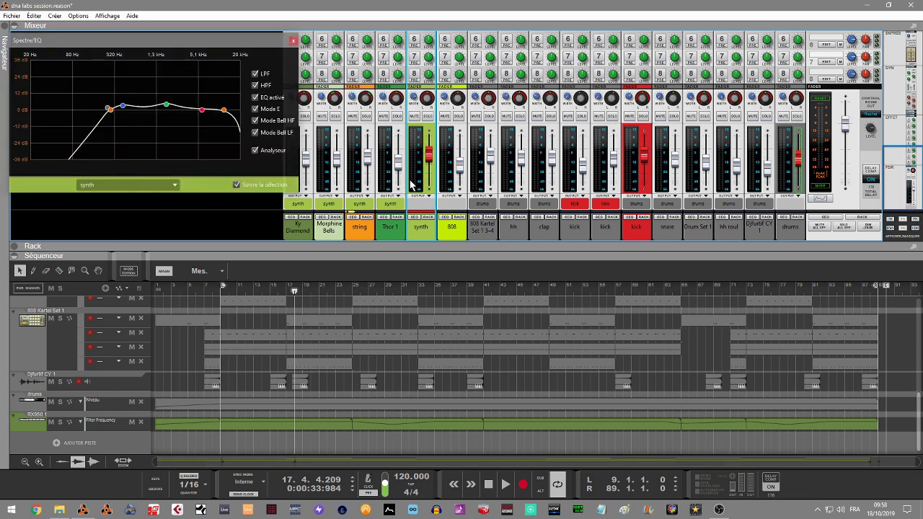
Step: Move the left locator to bar 1 and return the playhead to the start of the song
drag(223, 286, 149, 286)
key(KP_0)
key(KP_0)
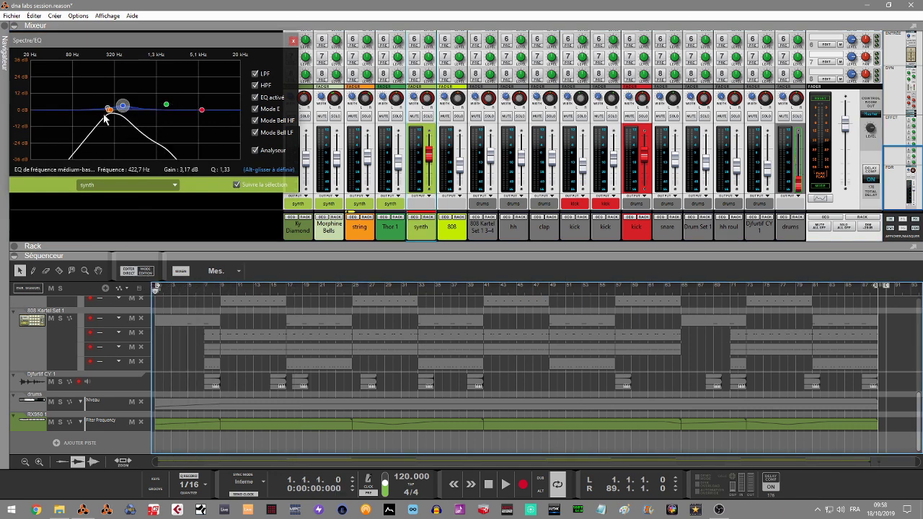
Step: Toggle the synth EQ's LPF off and back on, and play the mix to watch the filter sweep before stopping
click(255, 74)
click(256, 74)
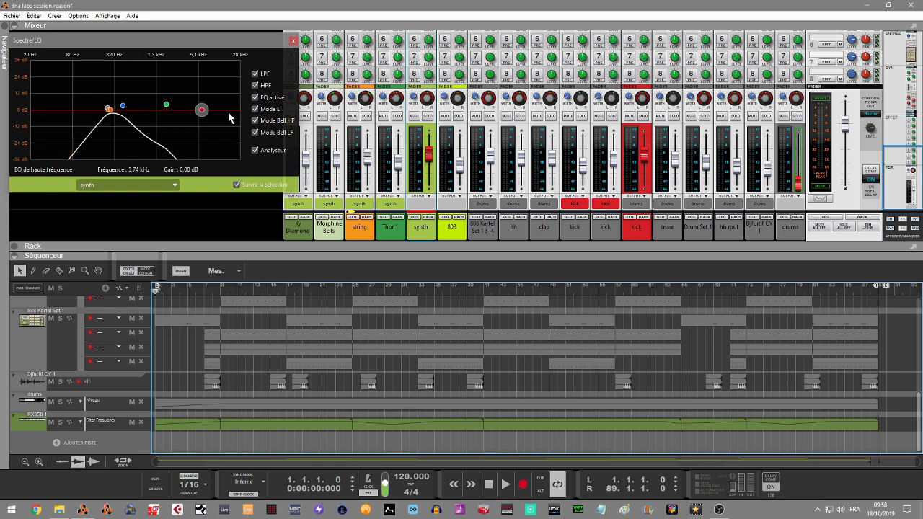
key(space)
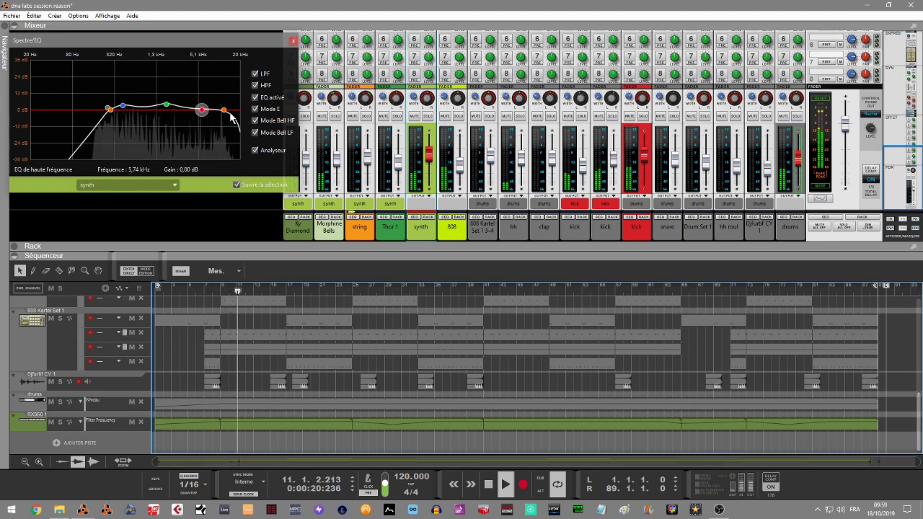
key(space)
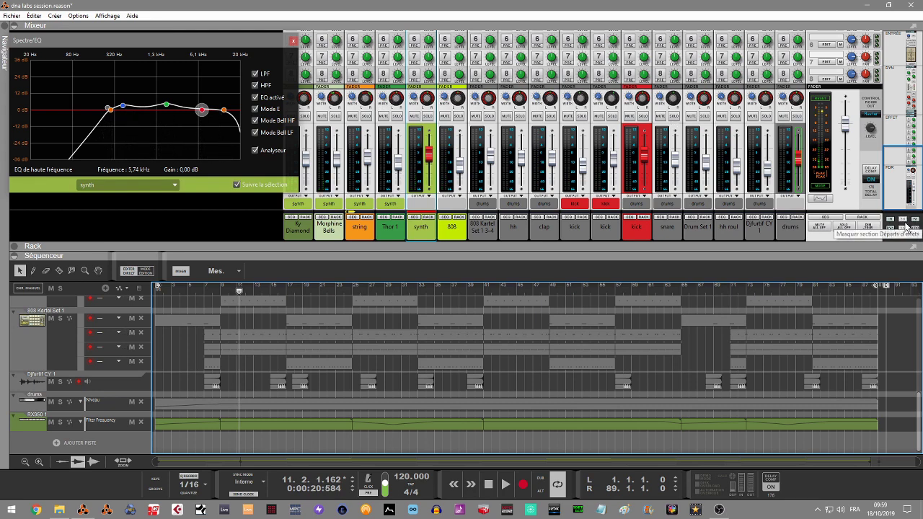
Step: Expand the mixer to its filter section and check the automation options of the synth channel's LPF frequency, dismissing them without a choice
click(772, 258)
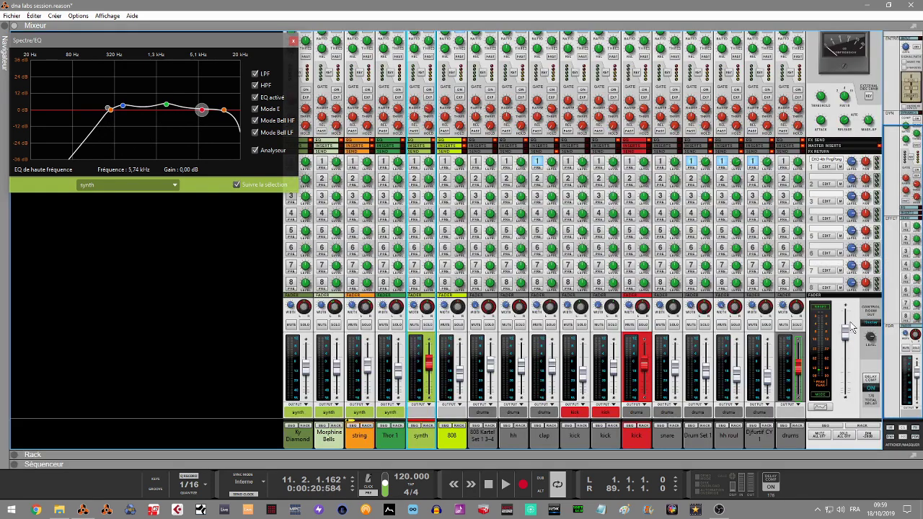
click(901, 438)
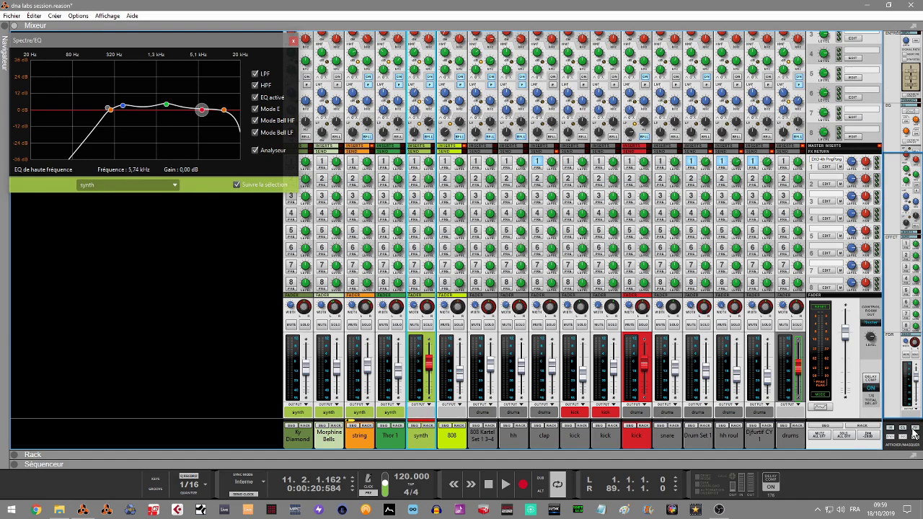
click(915, 434)
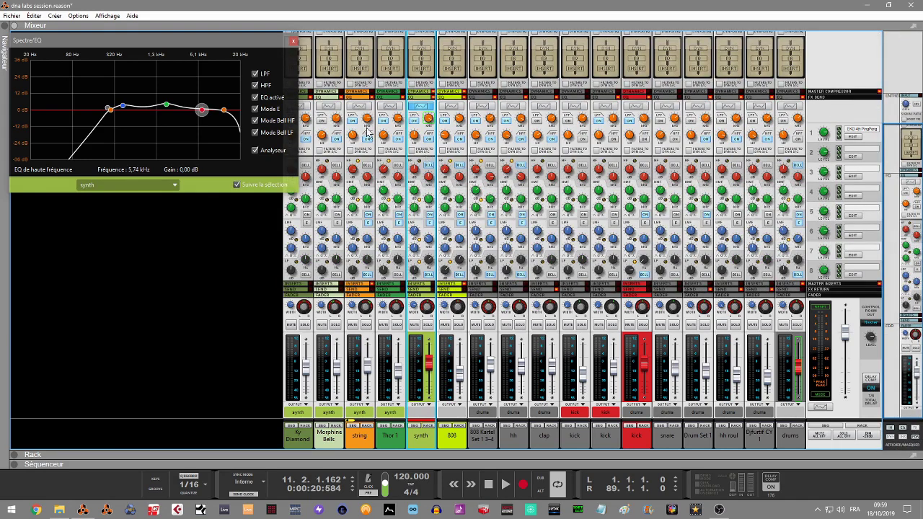
right_click(429, 121)
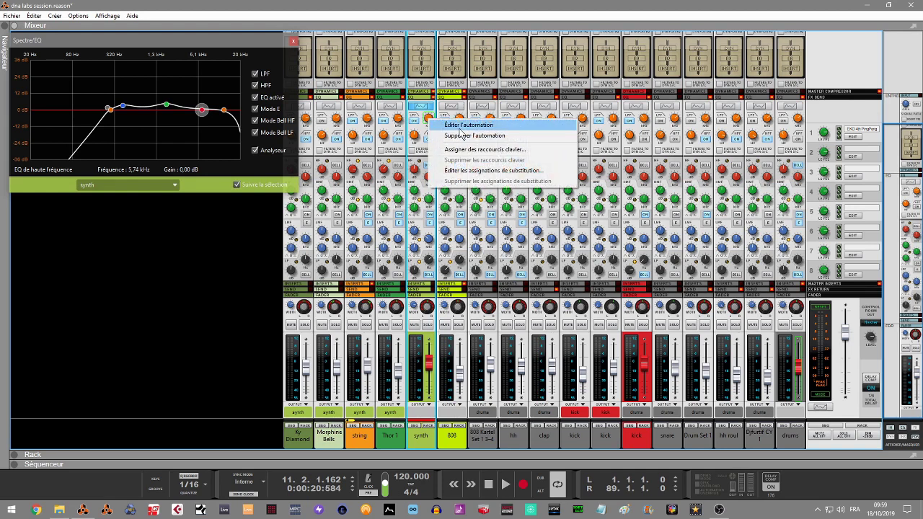
click(239, 258)
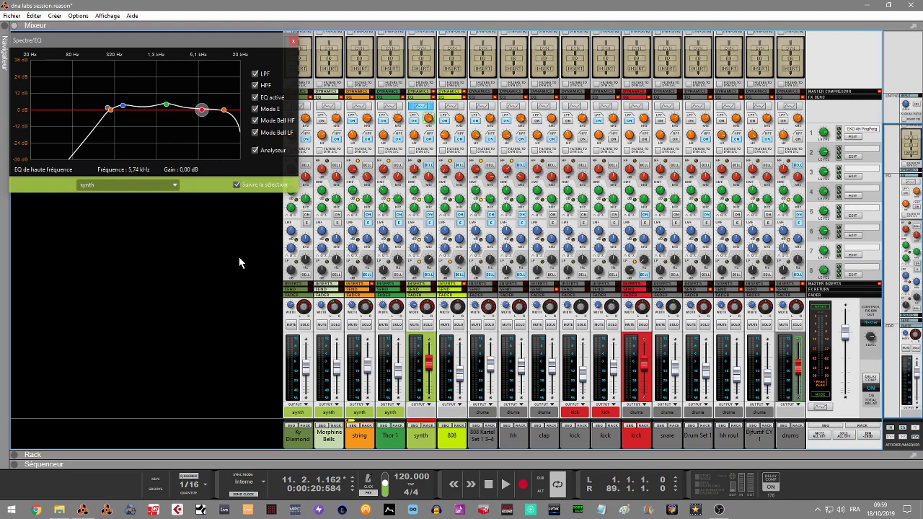
Step: Bring back the rack and sequencer, and maximize the sequencer to show the synth channel's LPF automation lane
click(32, 455)
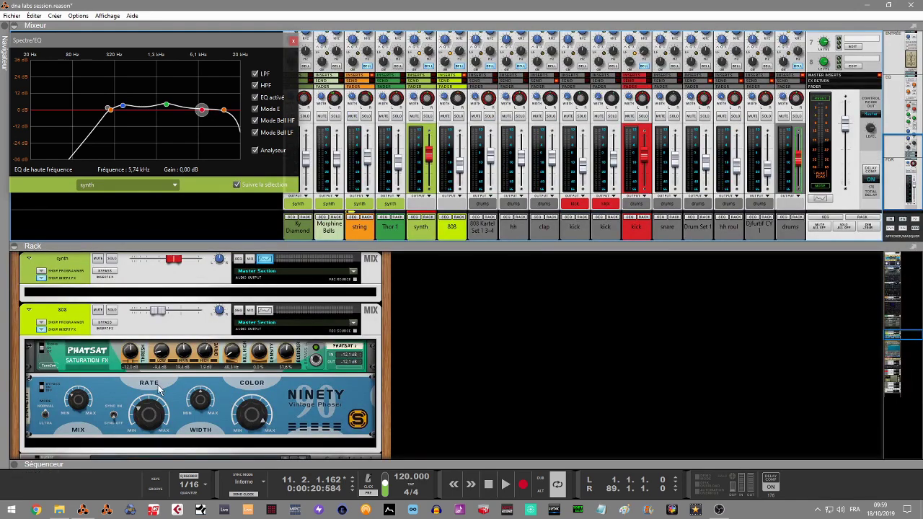
click(14, 465)
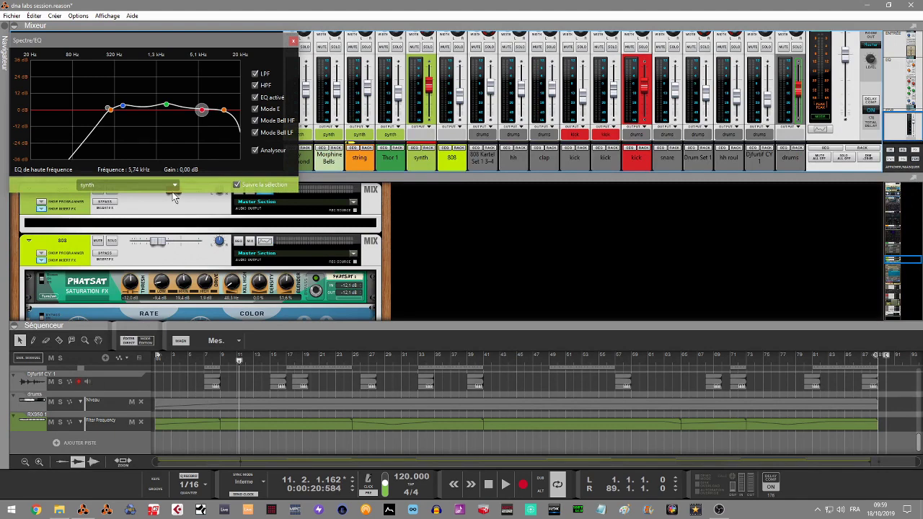
key(F6)
key(F7)
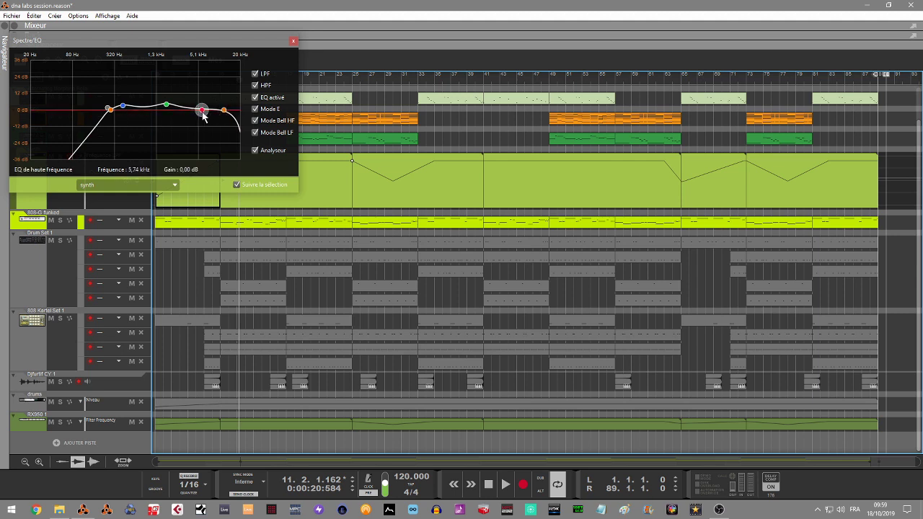
Step: Play from the song's start to watch the automated low-pass filter in the synth EQ, and close the Spectrum EQ window
key(Home)
key(space)
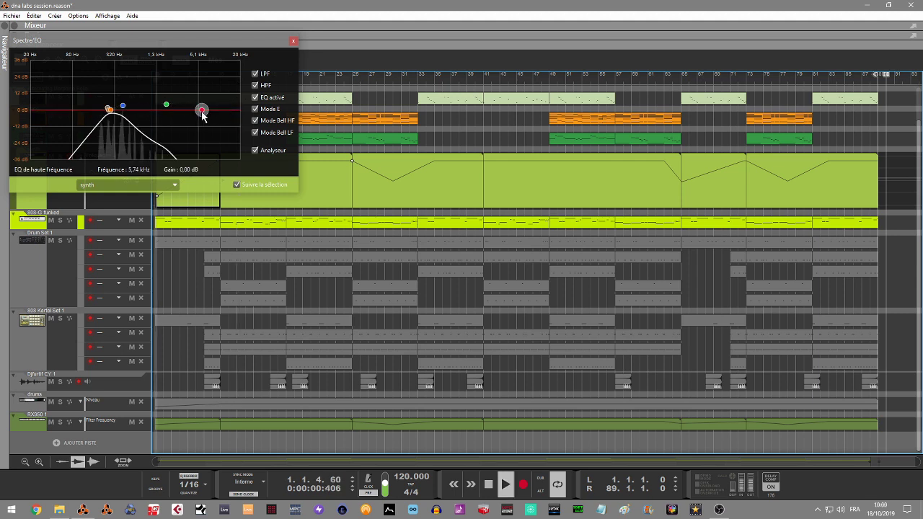
drag(186, 143, 238, 129)
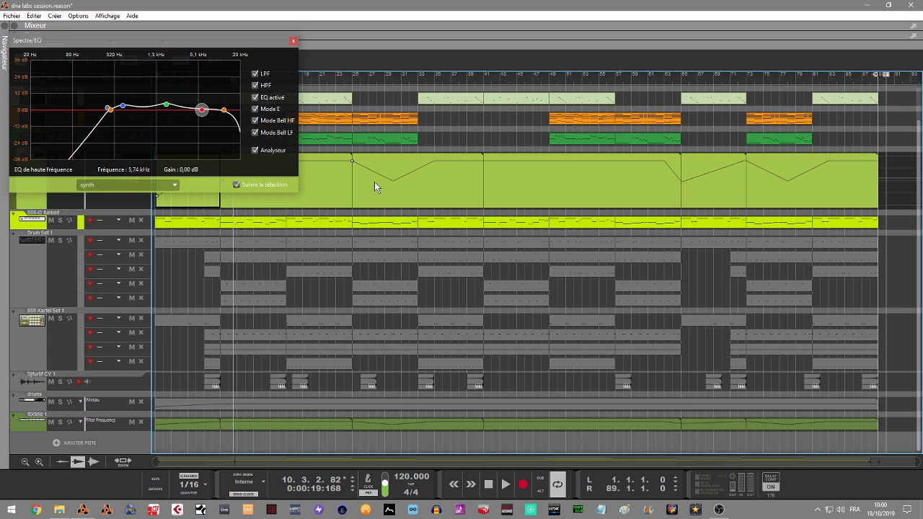
click(224, 110)
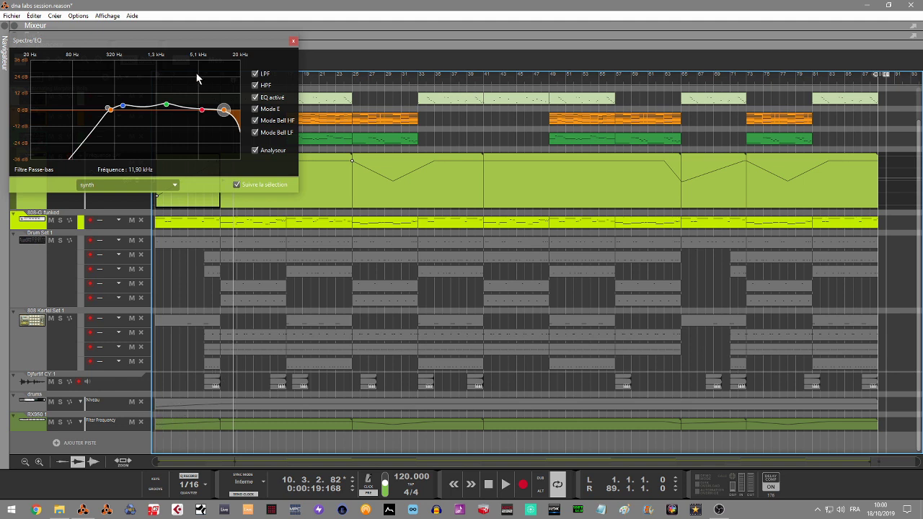
click(292, 42)
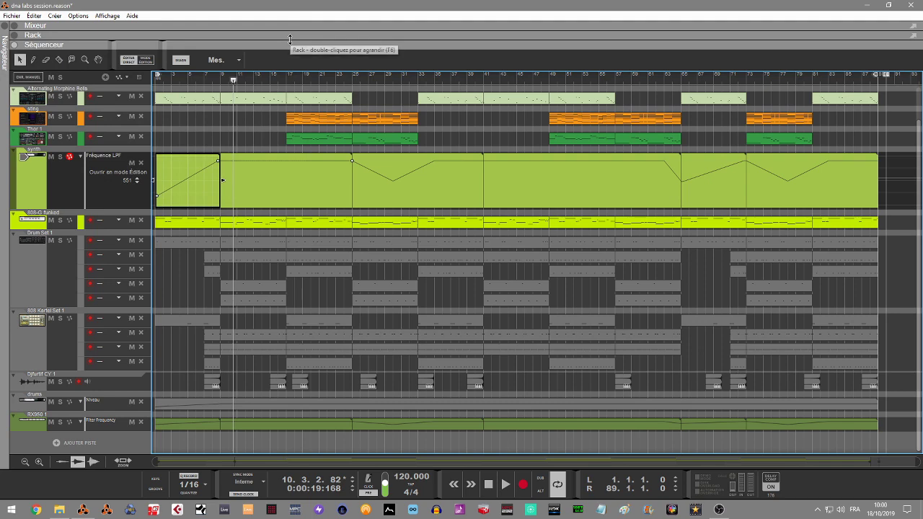
Step: Maximize the mixer and check the automation options of the drums channel's fader, dismissing them without a choice
click(291, 39)
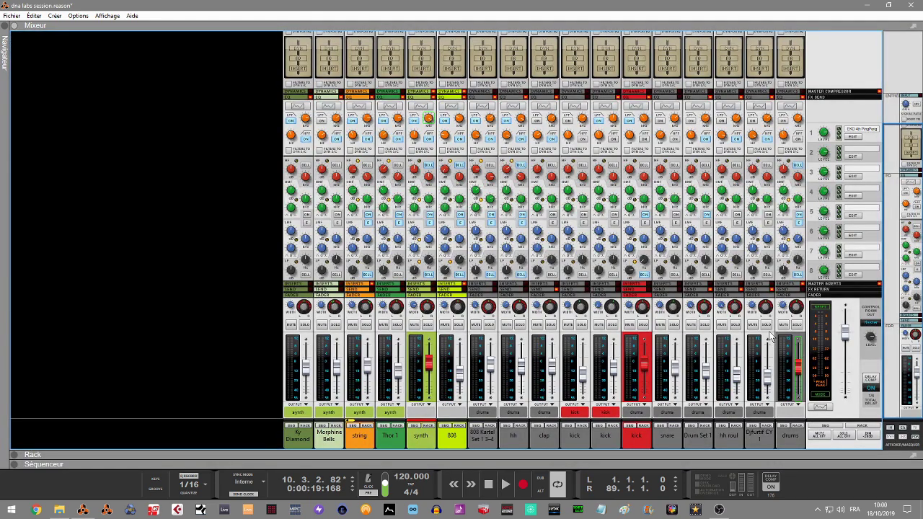
right_click(798, 369)
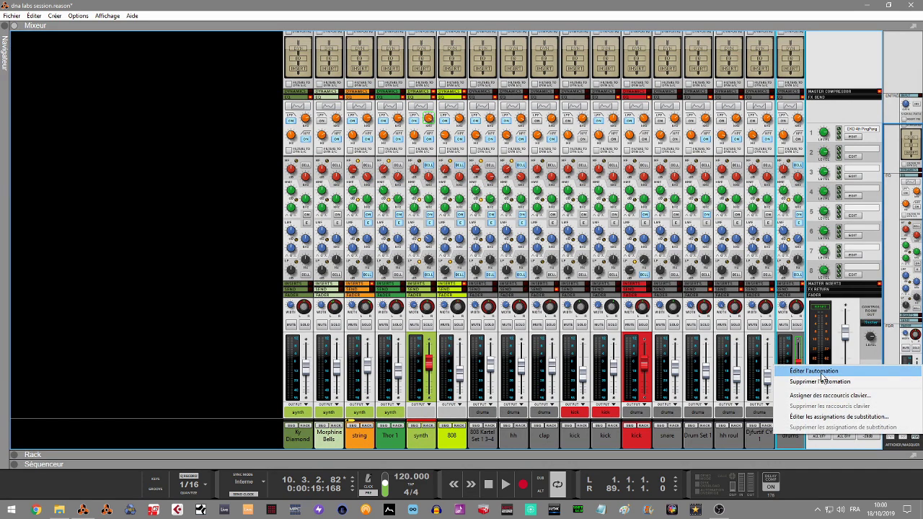
click(220, 321)
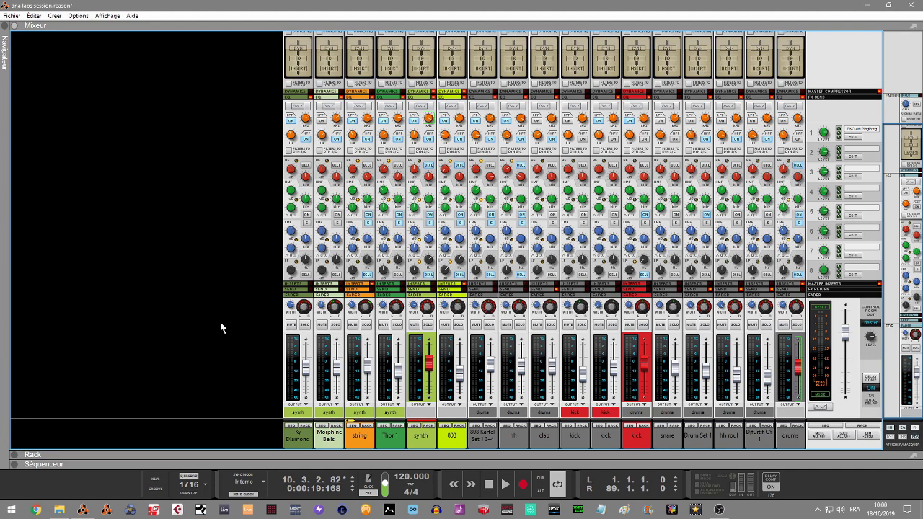
Step: Return to the maximized sequencer and select the drums track that holds the Niveau automation lane
key(F7)
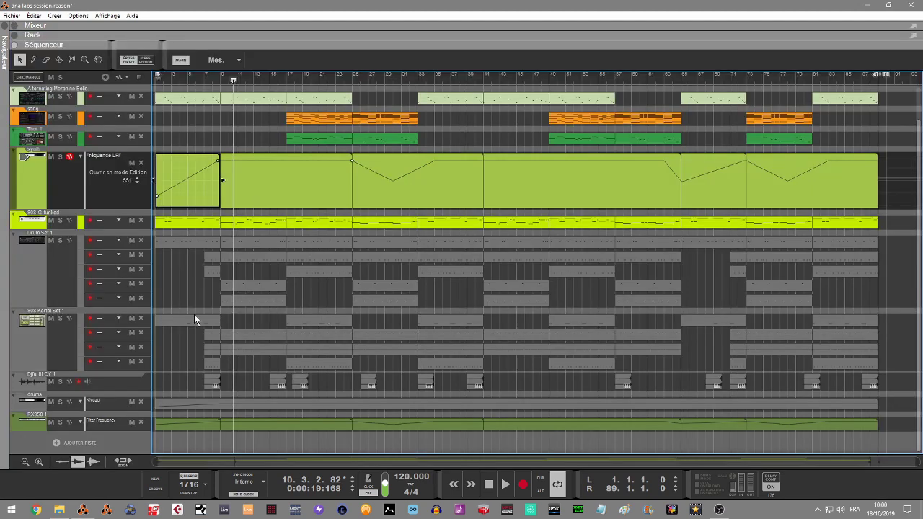
click(72, 413)
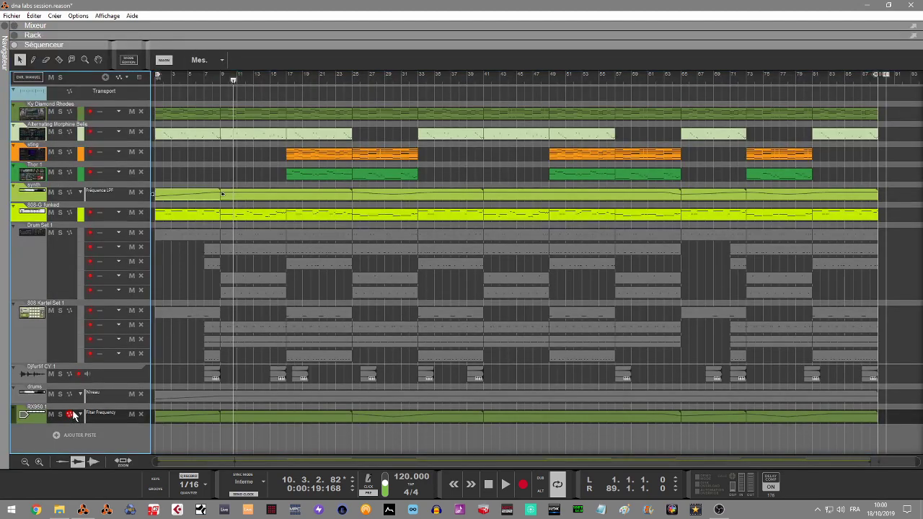
click(74, 399)
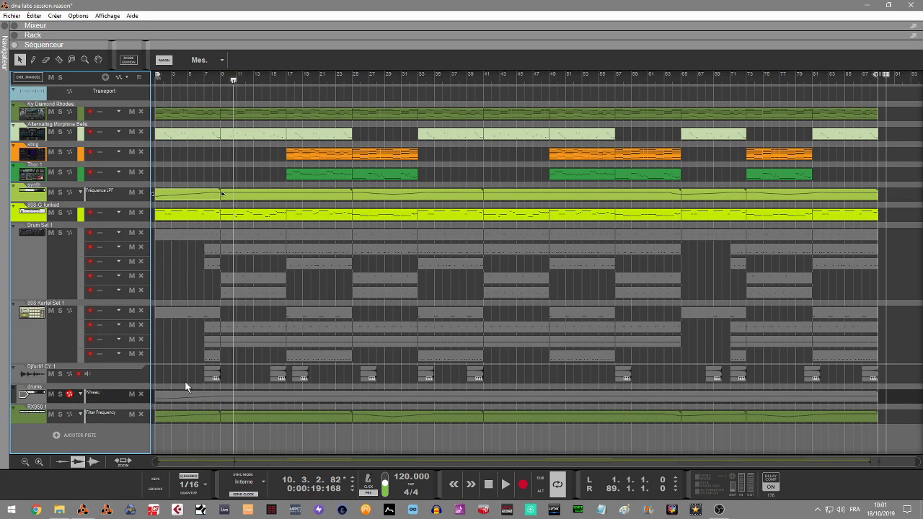
Step: Show the mixer above the sequencer and play from the song's start to watch the automated drums fader alongside the synth's Spectrum EQ
click(22, 26)
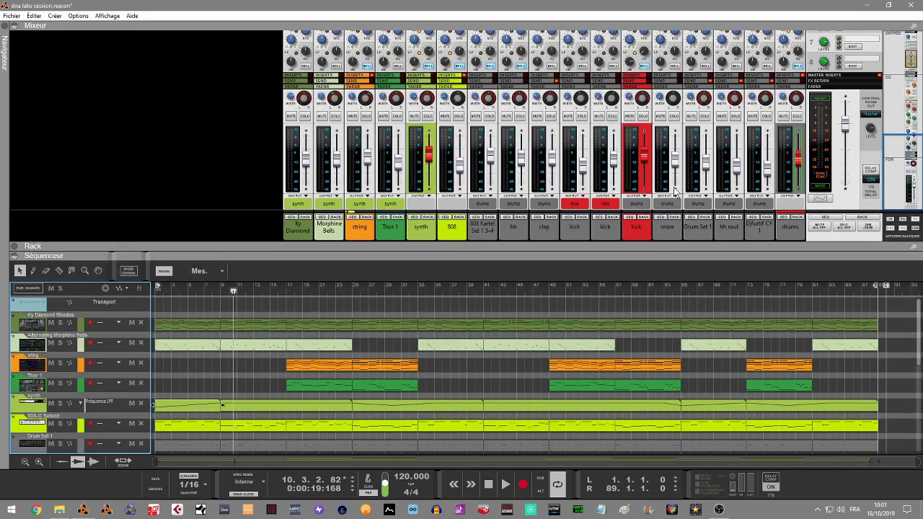
key(KP_0)
key(KP_0)
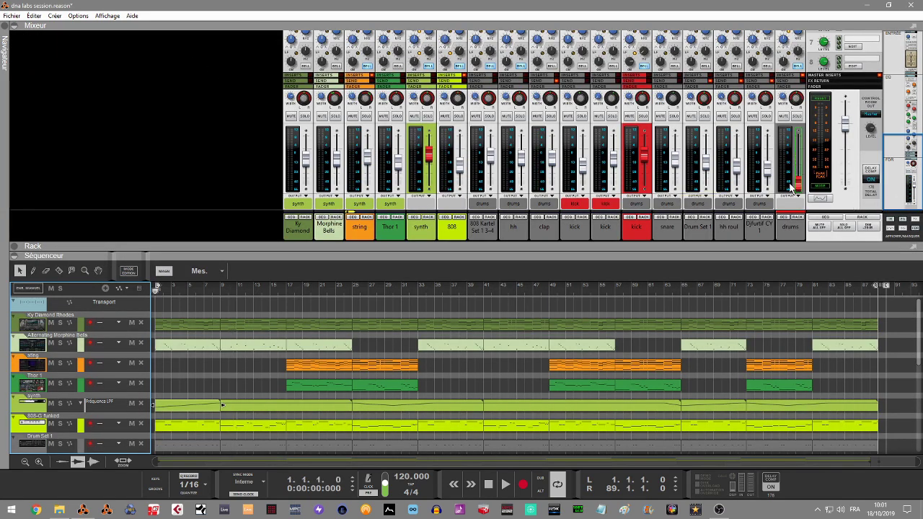
key(space)
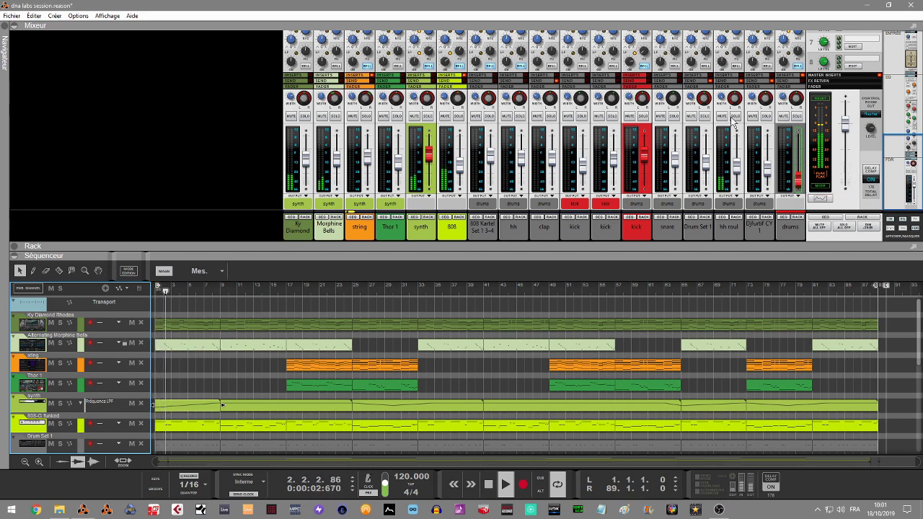
double_click(417, 152)
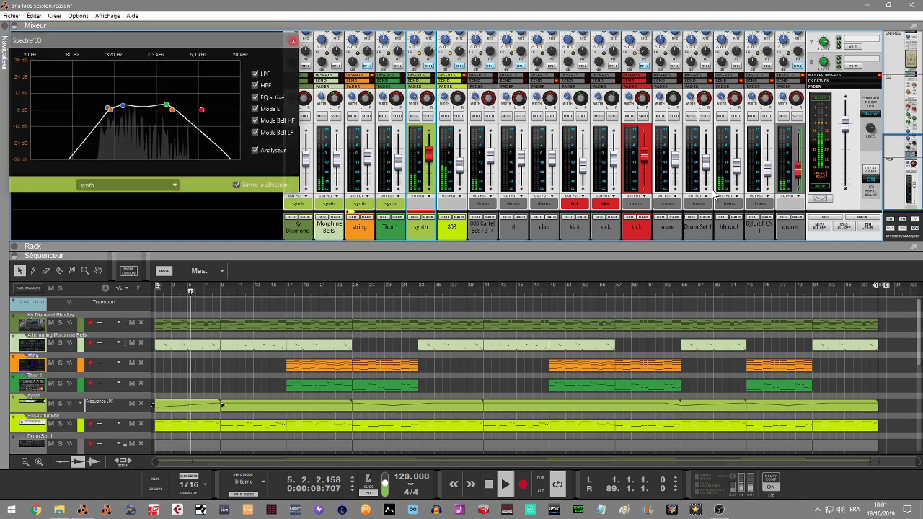
mouse_move(798, 172)
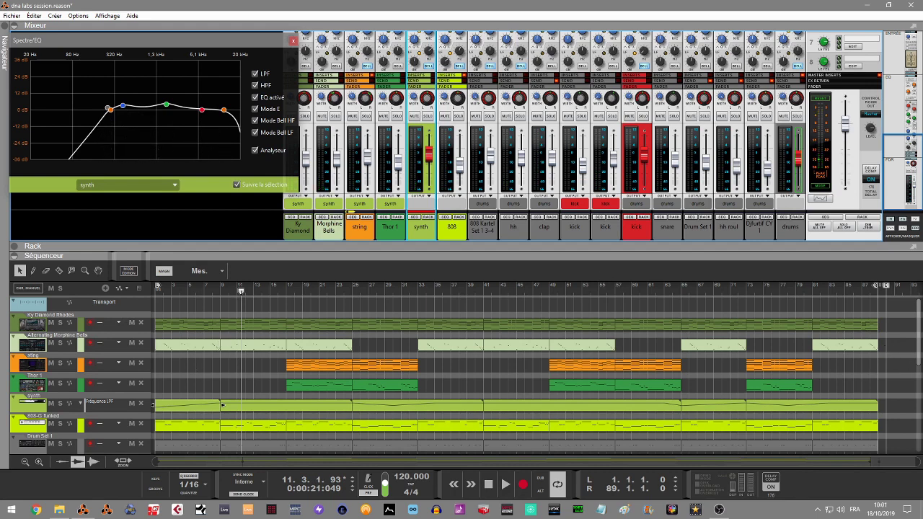
Step: Enlarge the drums track's Niveau automation lane, and show the drums bus's RX950 in the rack above the sequencer without the Spectrum EQ window
drag(917, 328, 908, 406)
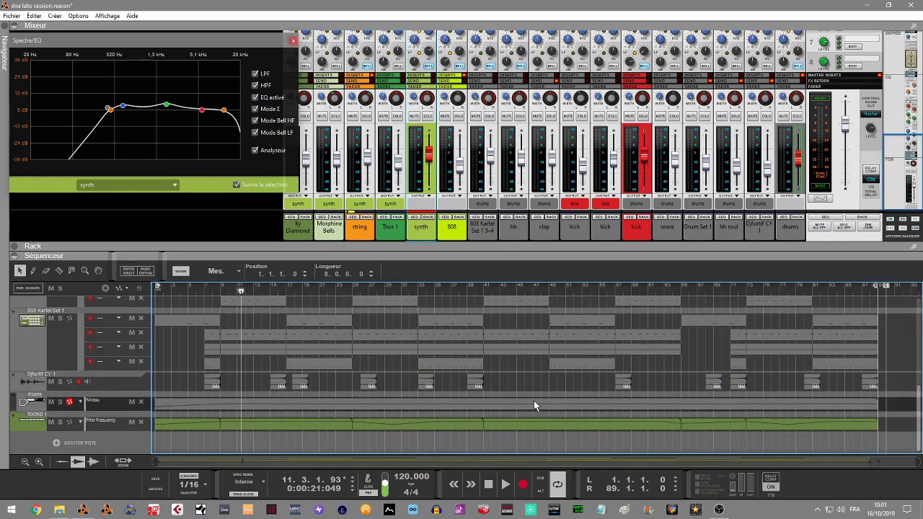
double_click(219, 408)
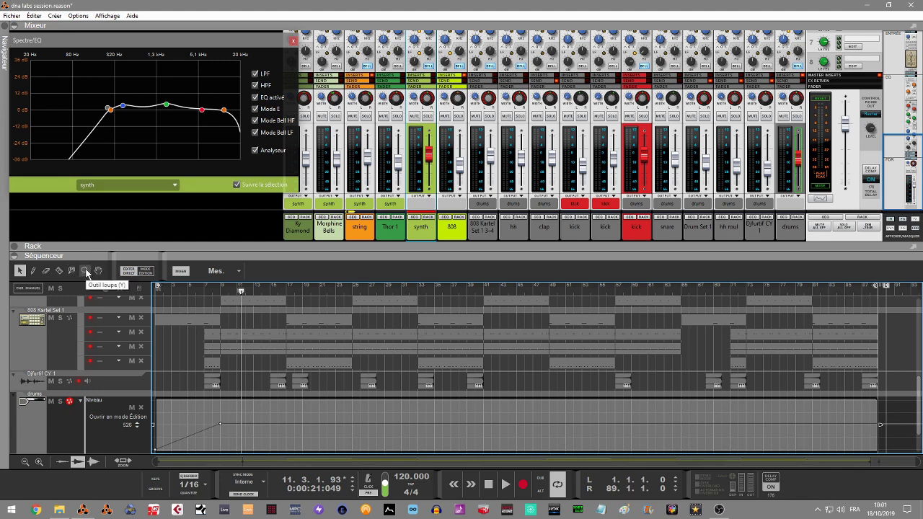
key(F6)
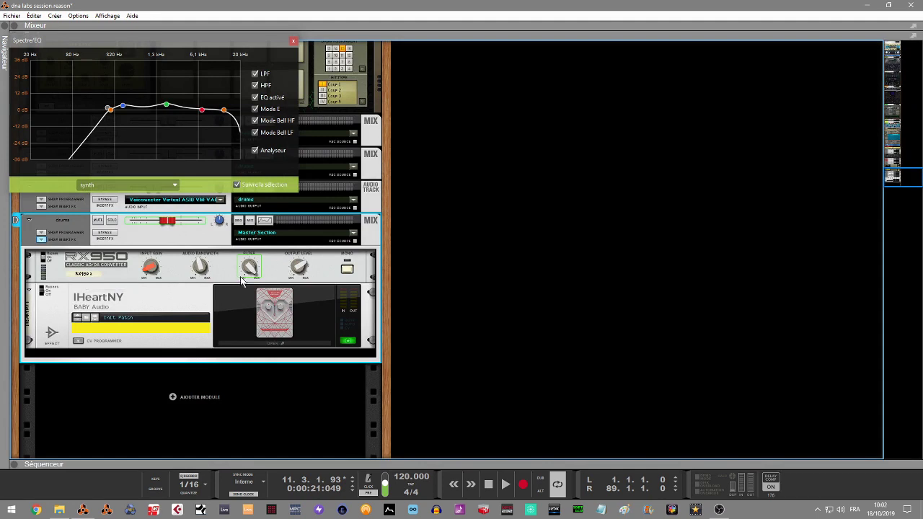
click(8, 466)
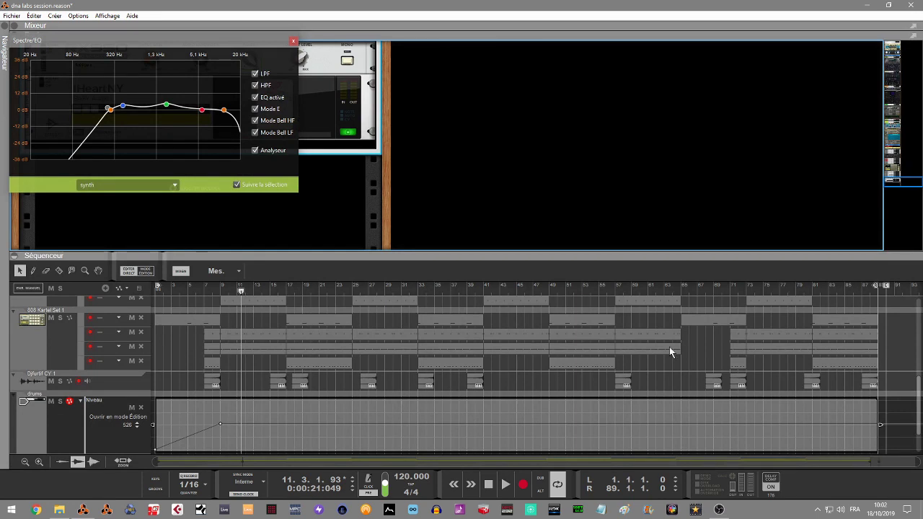
click(293, 41)
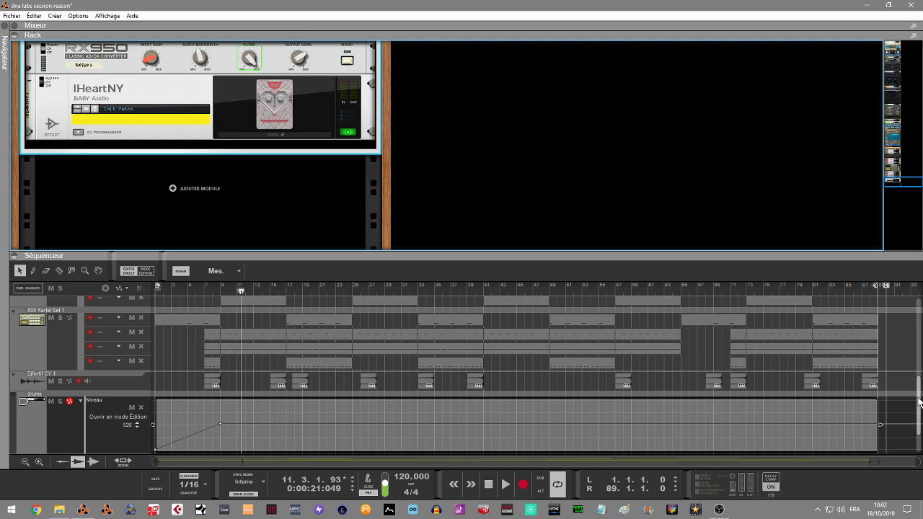
Step: Play from the song's start while watching the RX950's automated Filter Frequency knob, and stop after the intro
scroll(919, 406, down, 3)
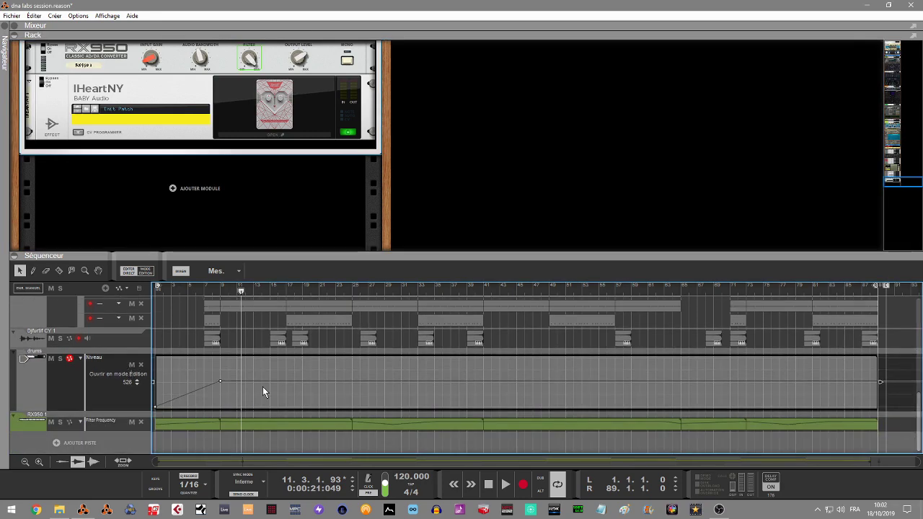
click(155, 291)
key(space)
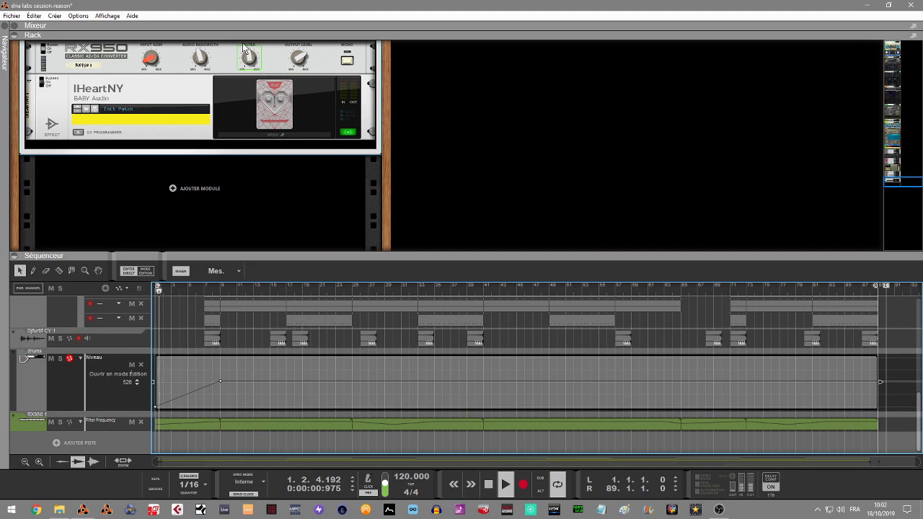
mouse_move(251, 62)
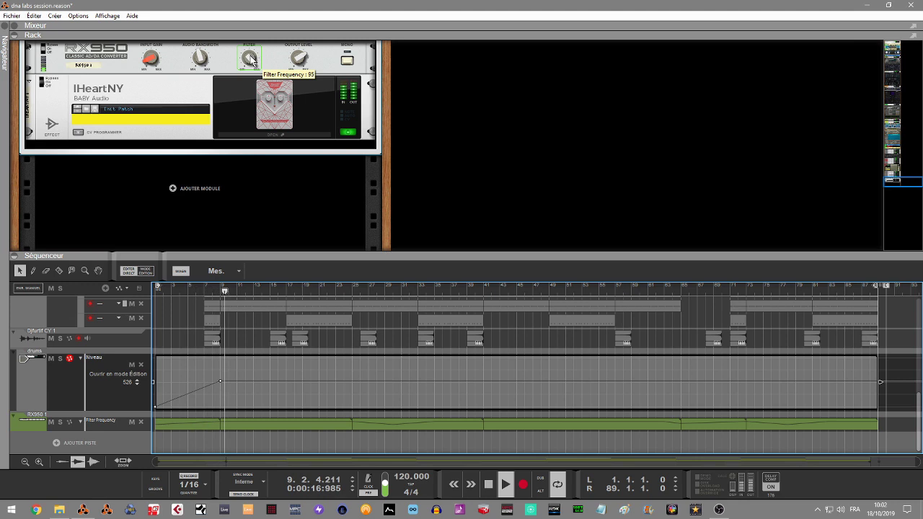
key(space)
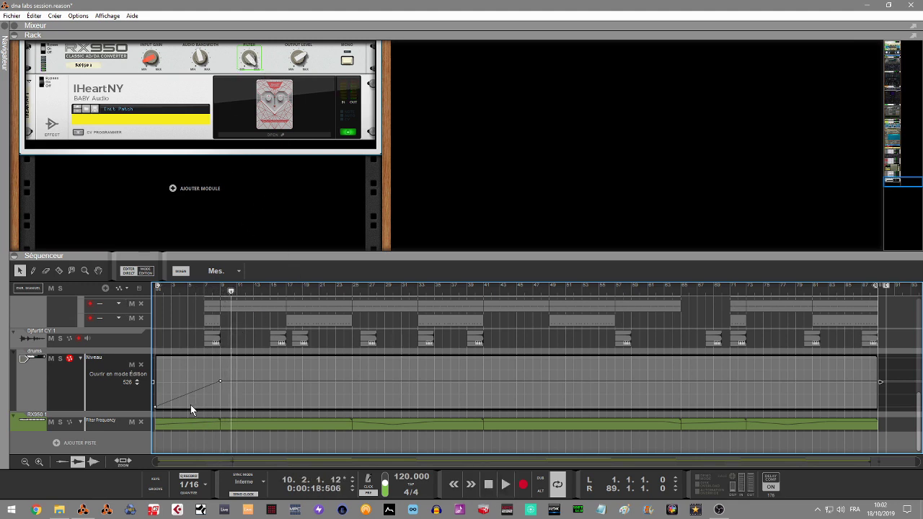
Step: Enlarge the RX950's Filter Frequency automation lane from its first clip, and replay the start of the song to check the filter knob's movement
click(199, 424)
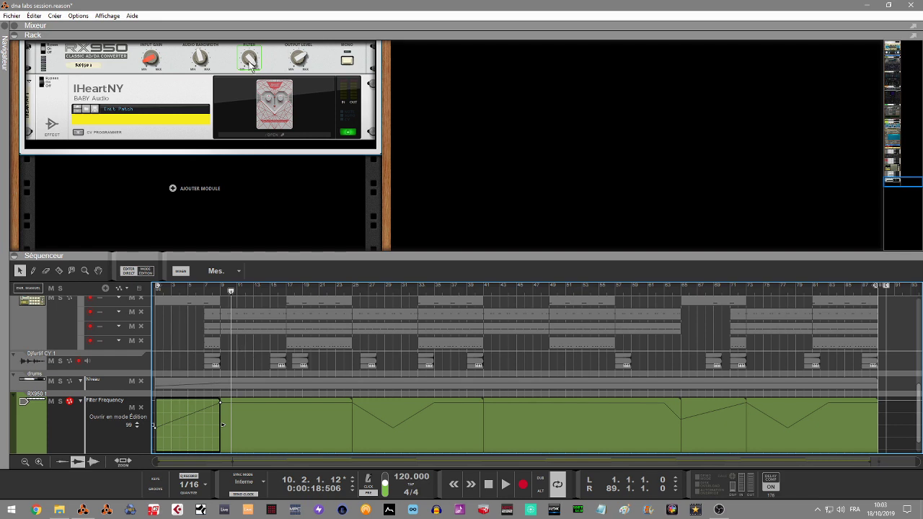
drag(251, 60, 257, 69)
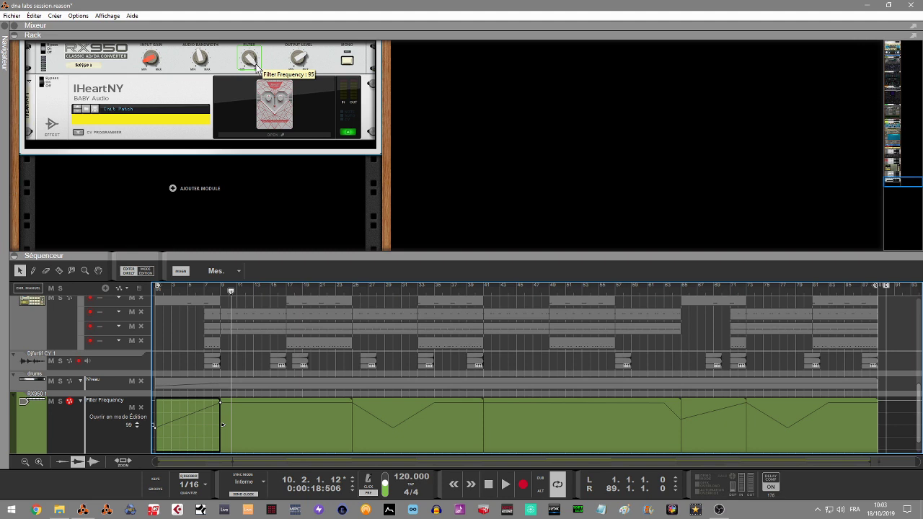
key(space)
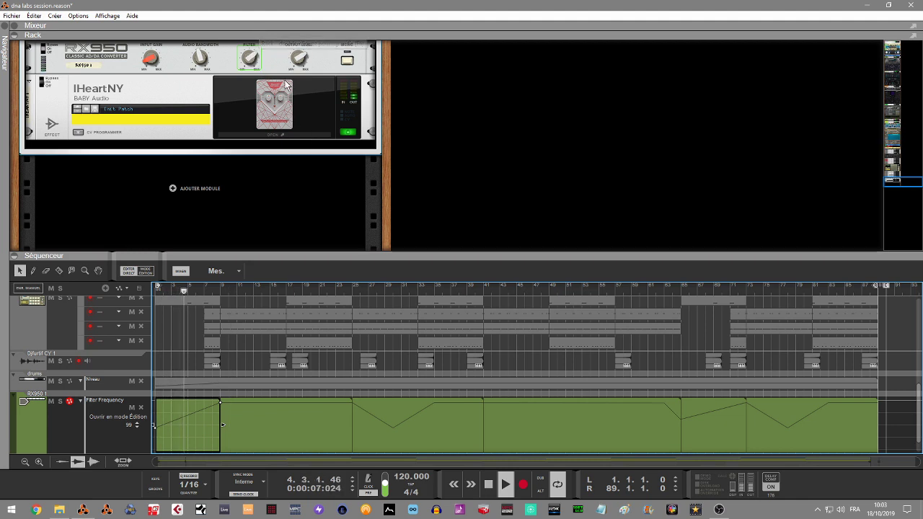
key(space)
mouse_move(302, 60)
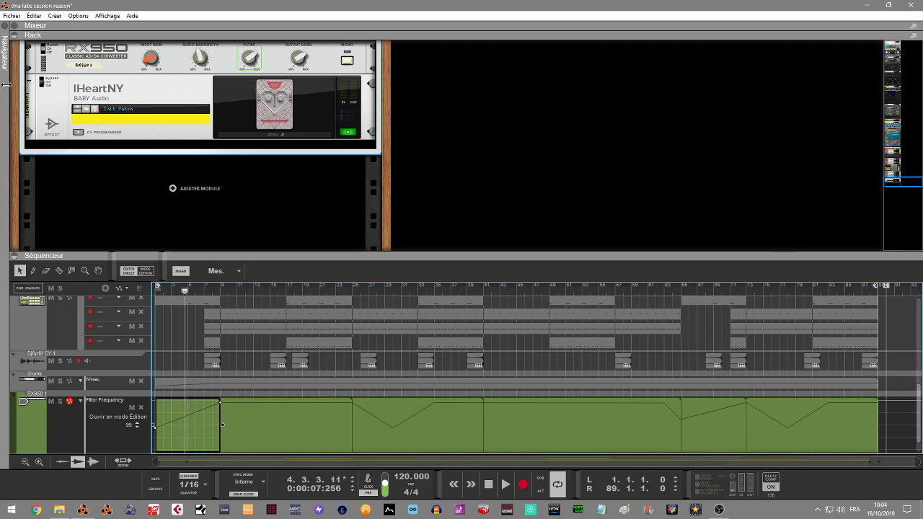
Step: Replace the rack with the mixer above the sequencer, and examine the automated drums channel fader
click(15, 25)
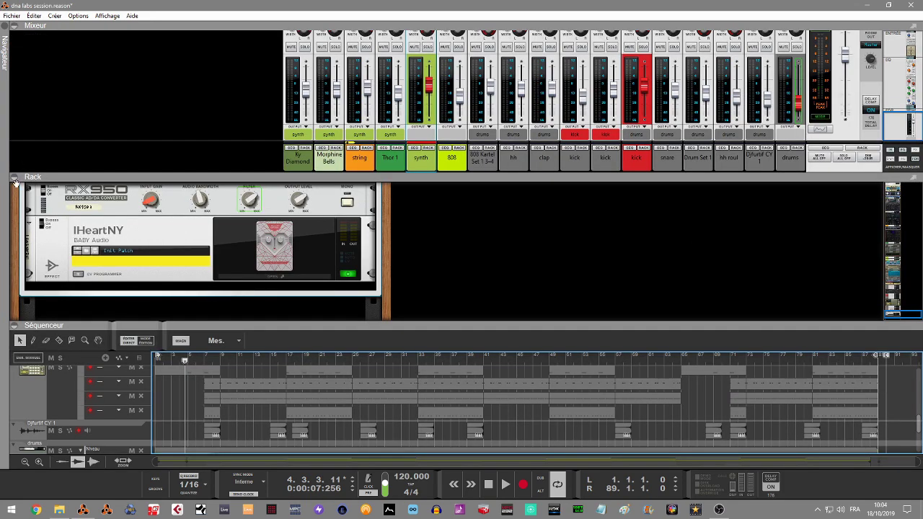
click(14, 178)
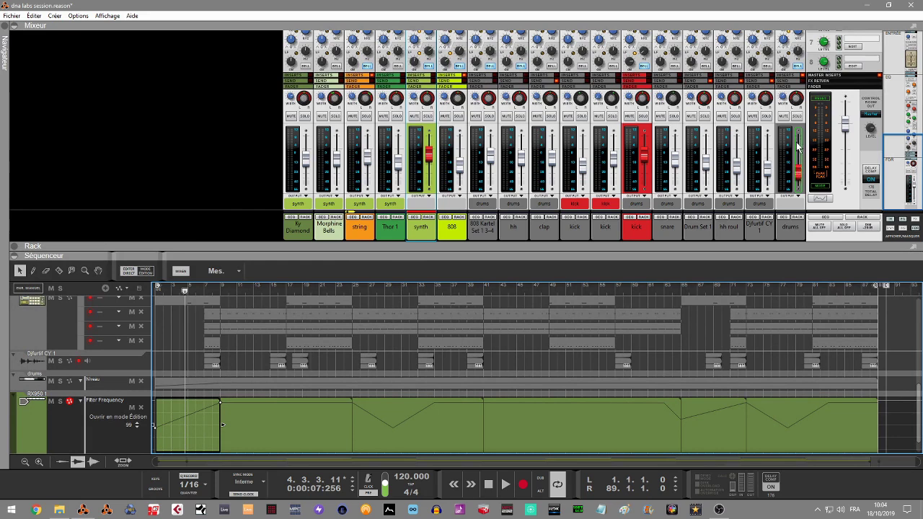
mouse_move(802, 184)
mouse_move(798, 142)
Step: Select the Ky Diamond channel in the maximized mixer, open its Spectrum EQ, and play it soloed
click(293, 177)
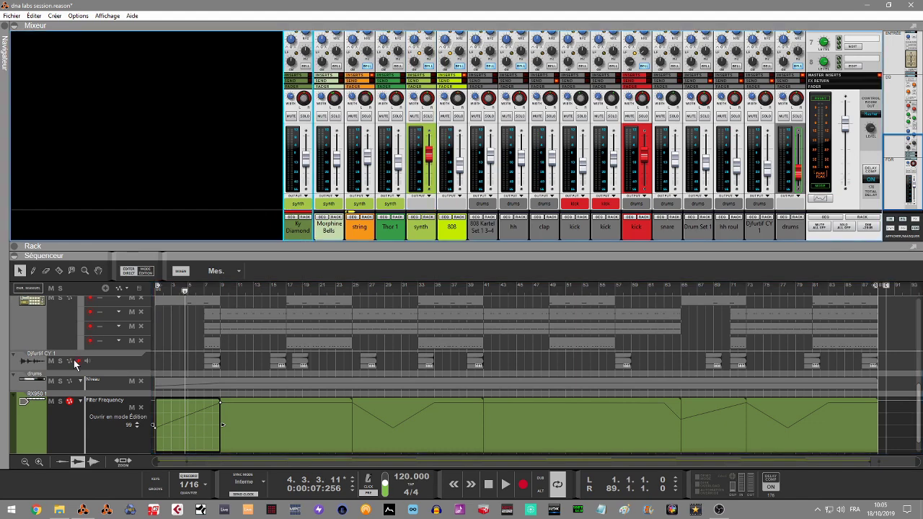
click(14, 255)
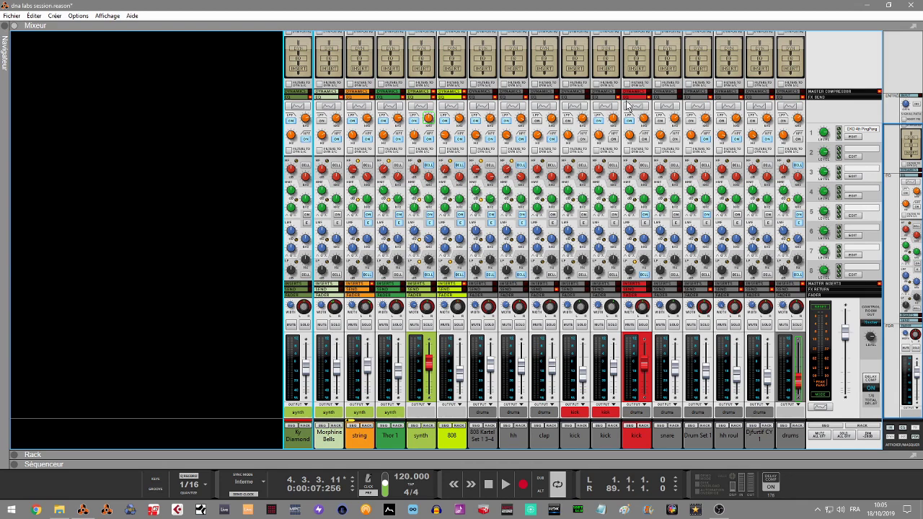
mouse_move(479, 197)
key(F2)
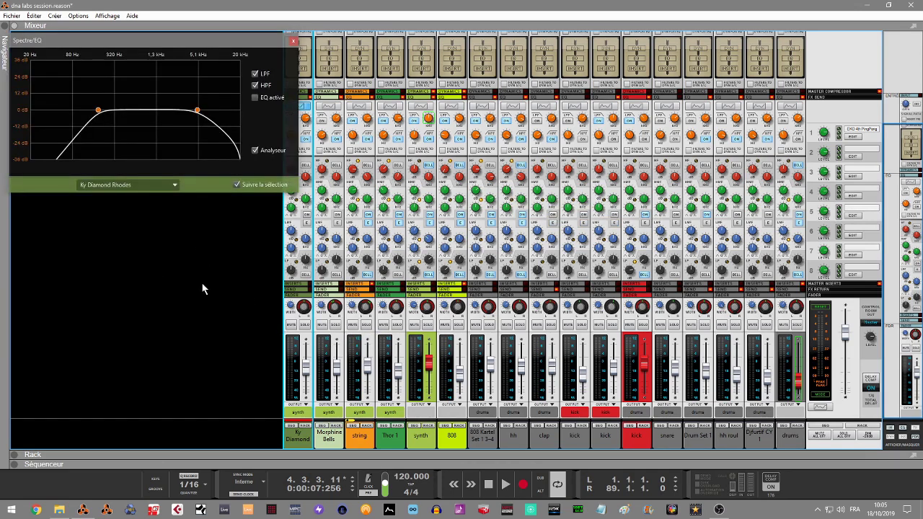
click(304, 326)
key(space)
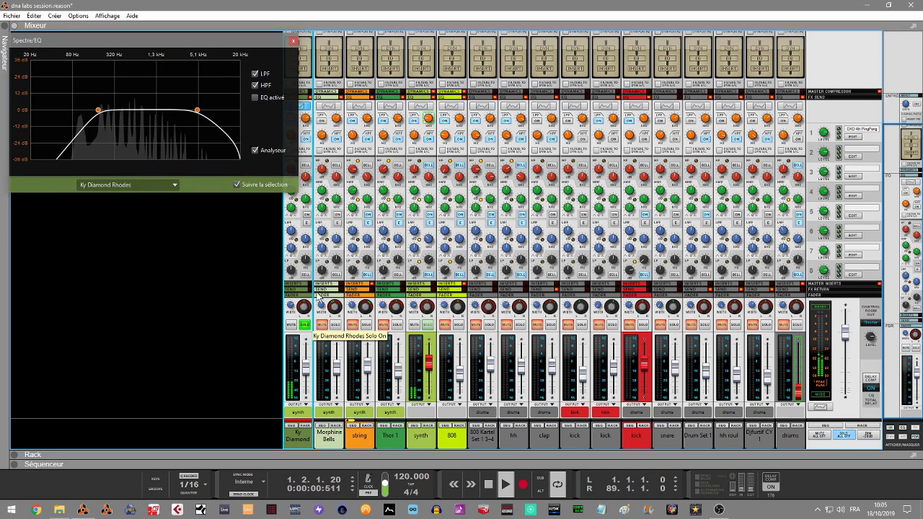
Step: Compare the soloed Ky Diamond channel by playing it with HPF and LPF turned off, and again with both filters back on
key(space)
click(255, 86)
click(254, 74)
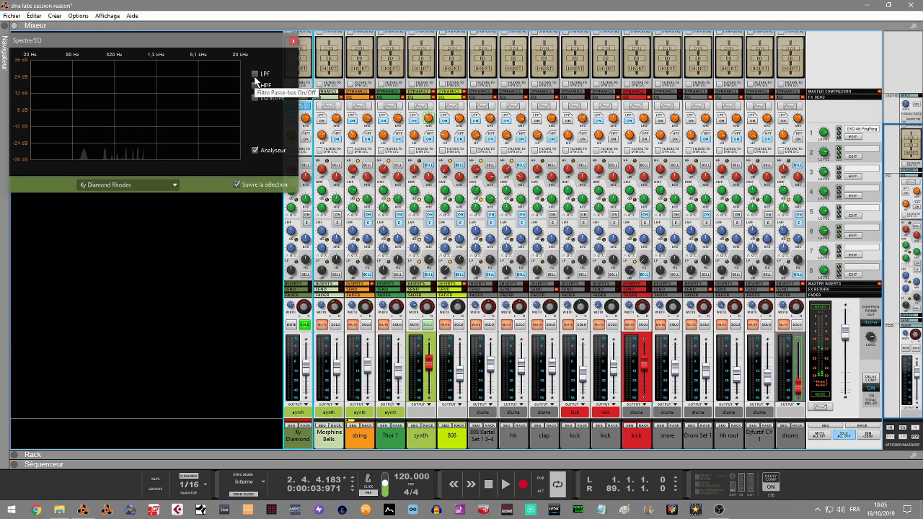
key(space)
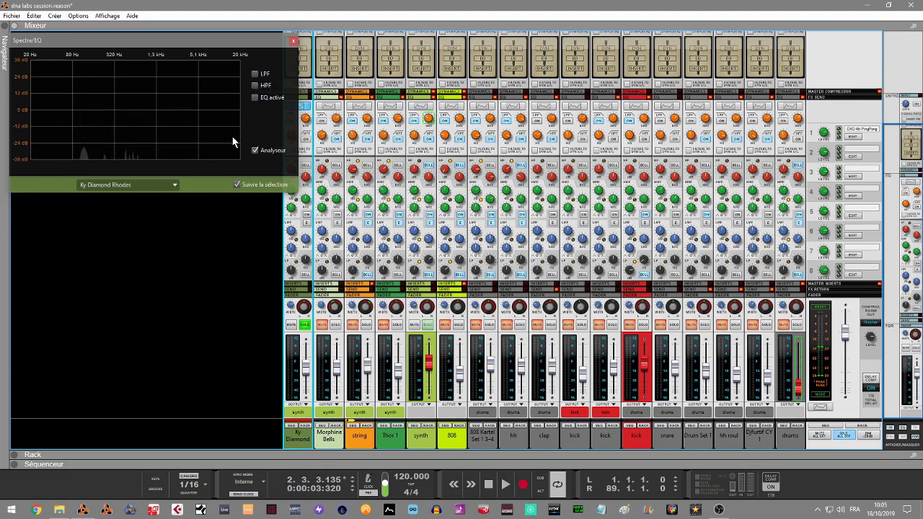
click(253, 74)
click(256, 85)
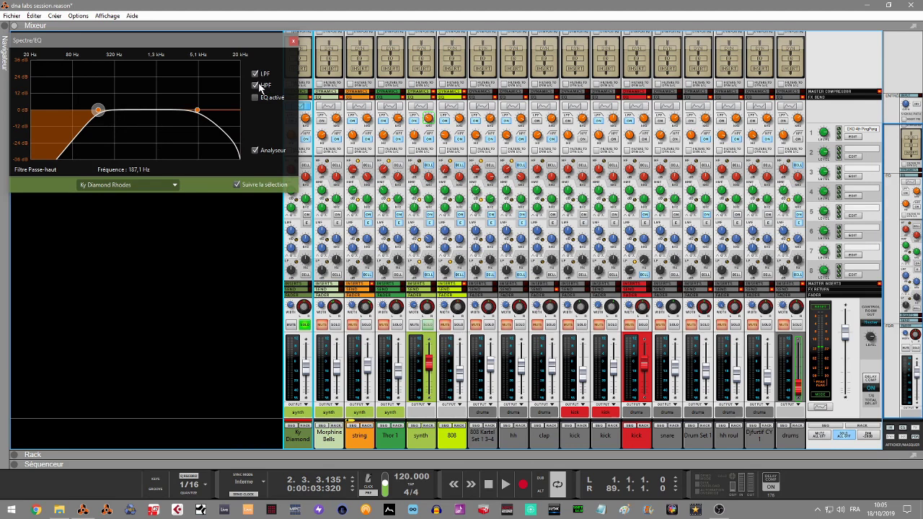
key(KP_Decimal)
key(space)
Step: Switch the solo from Ky Diamond to Morphine Bells and show the Morphine Bells channel in the Spectrum EQ
click(335, 325)
click(306, 333)
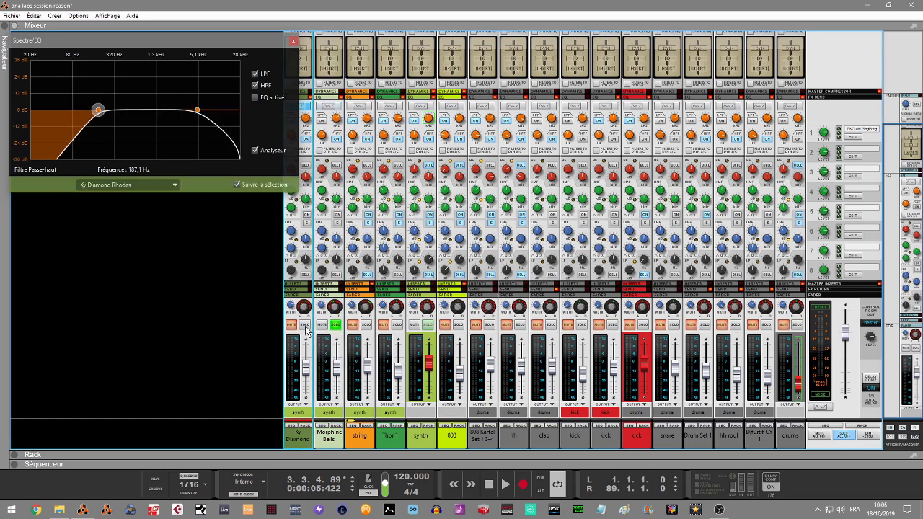
click(333, 347)
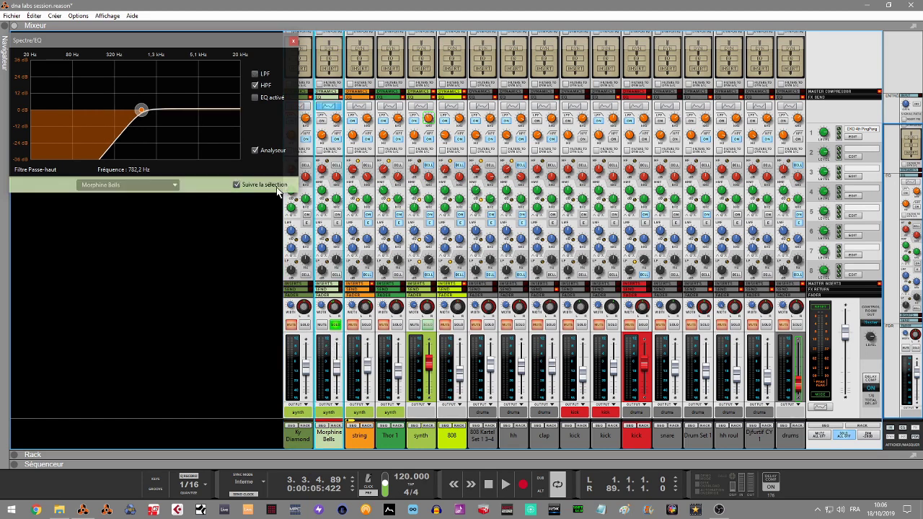
Step: Play the soloed Morphine Bells channel, show the rack and sequencer, and restart playback with the left locator at bar 9
key(space)
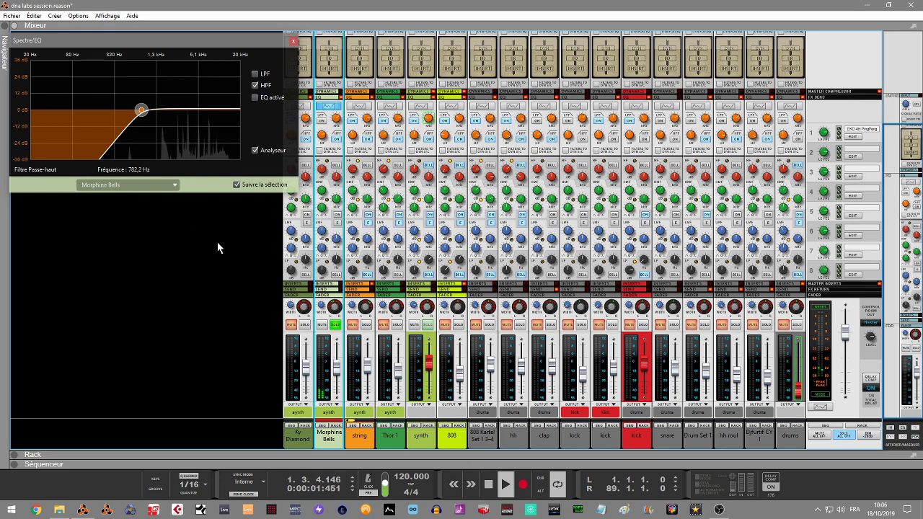
key(space)
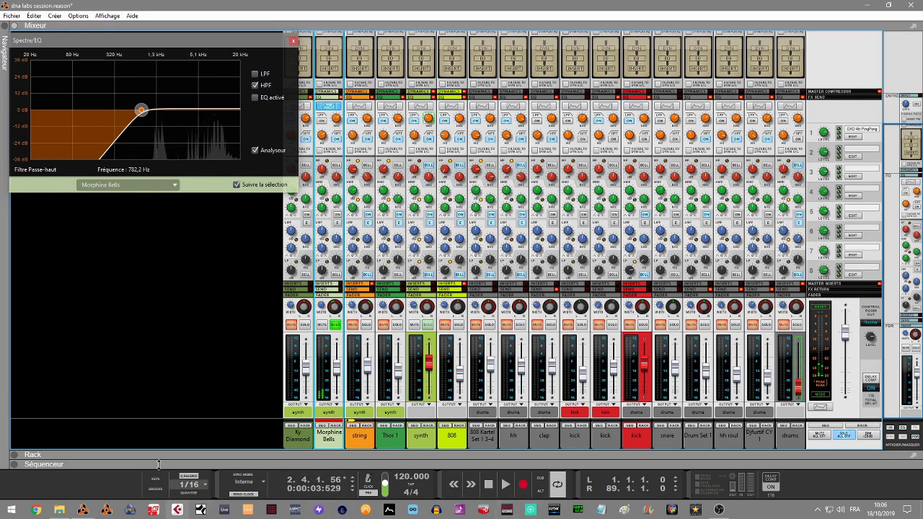
click(16, 454)
click(13, 465)
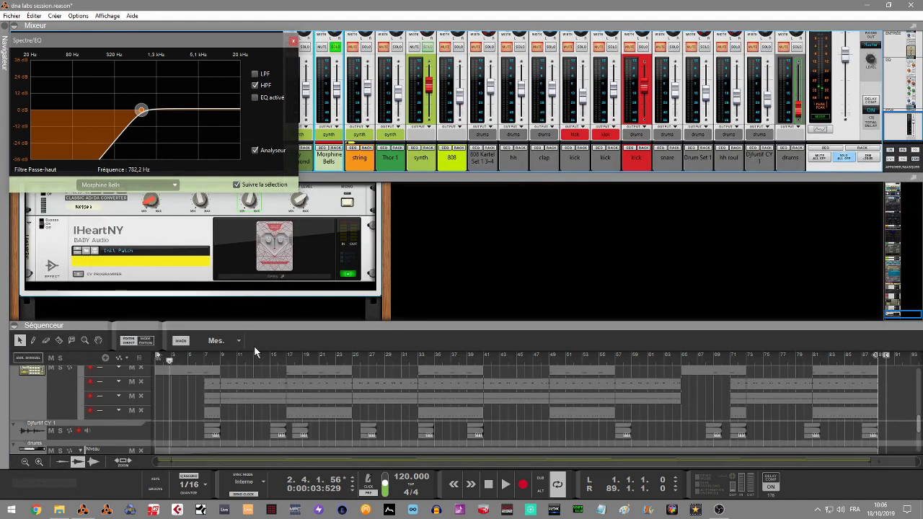
drag(160, 354, 222, 357)
click(224, 358)
key(space)
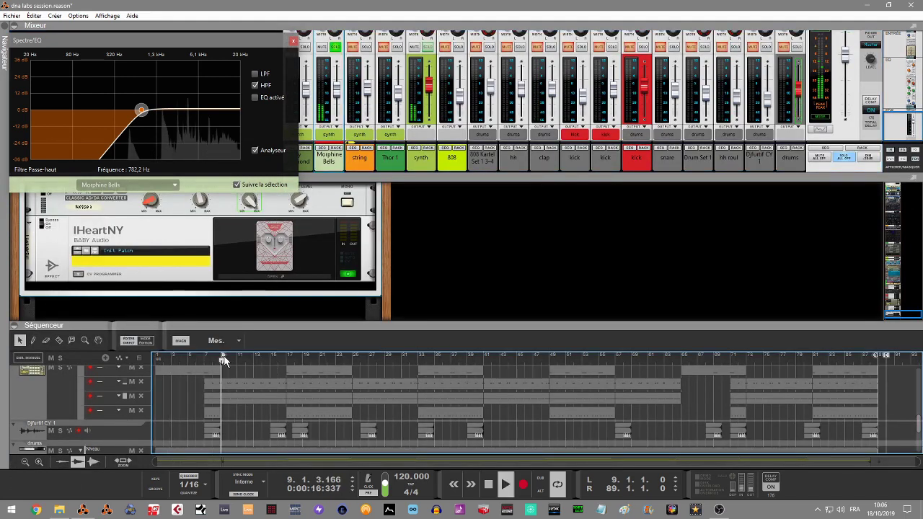
Step: Maximize the mixer and compare the soloed Morphine Bells channel with its HPF off and back on
click(14, 325)
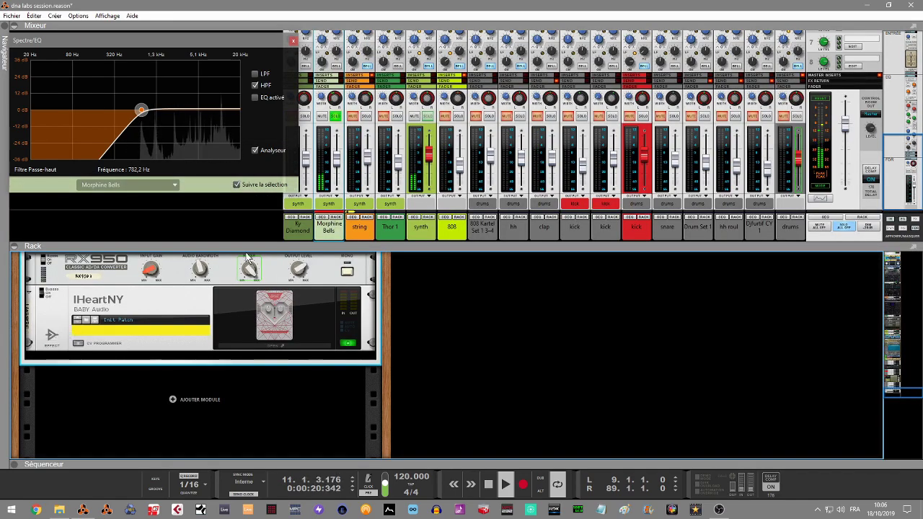
key(F6)
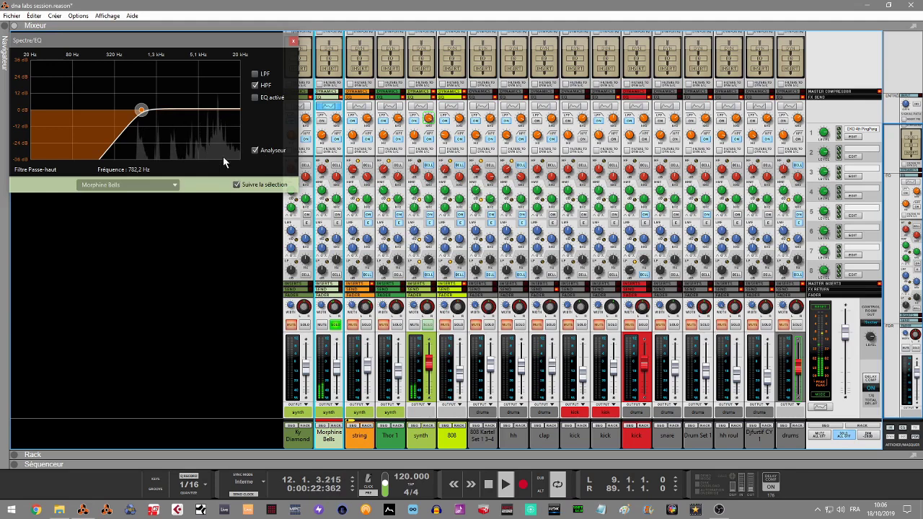
click(256, 85)
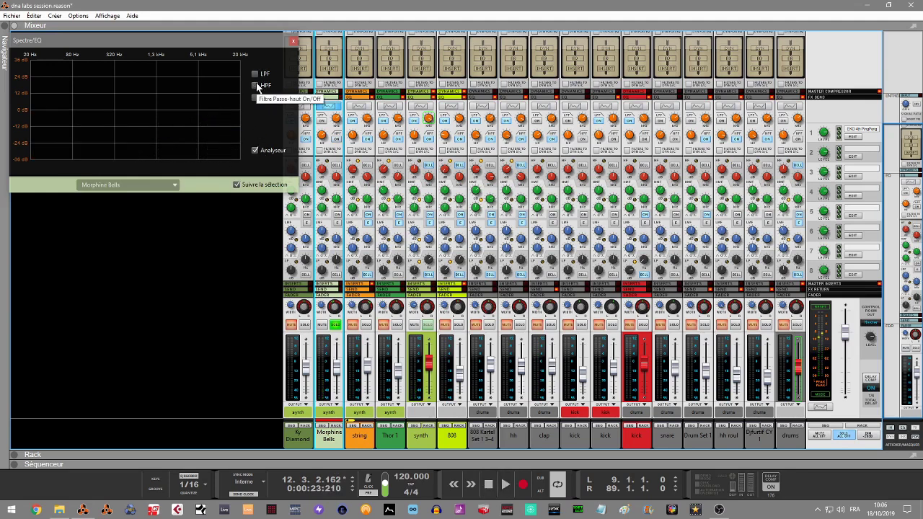
key(space)
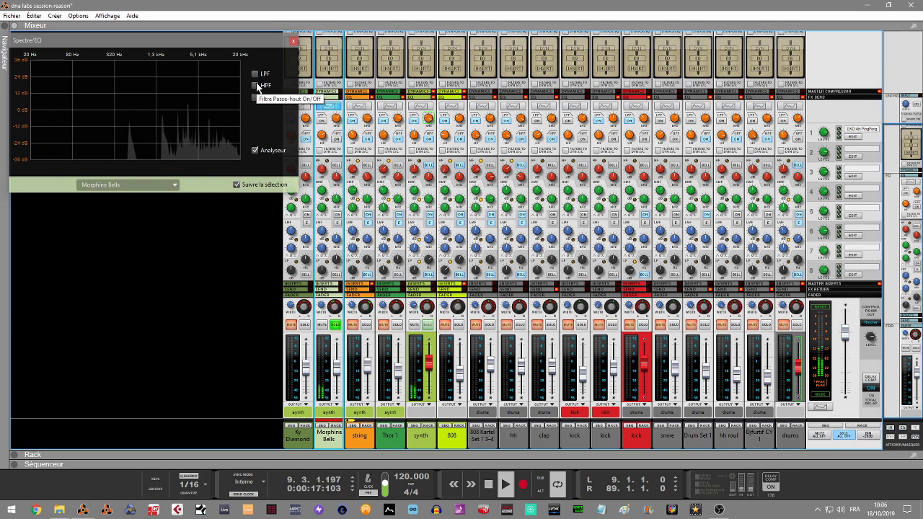
click(255, 85)
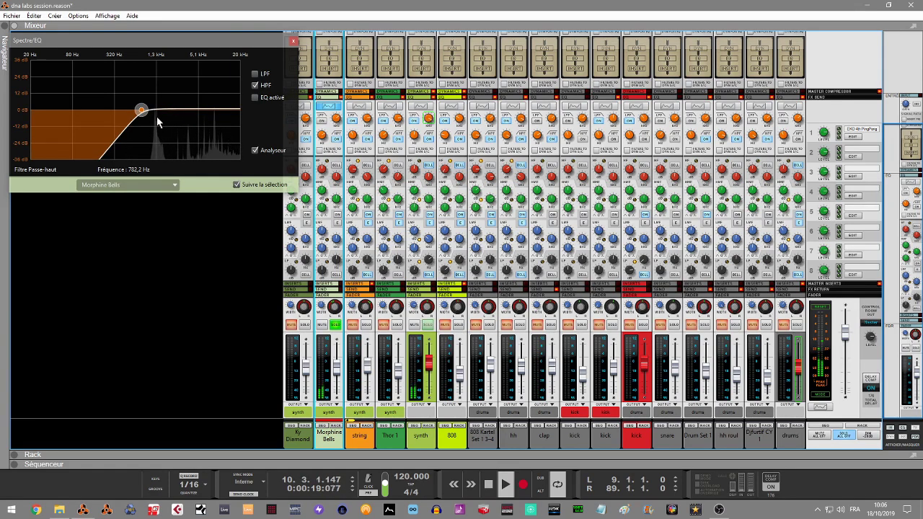
Step: Raise the Morphine Bells high-pass filter frequency to 1.04 kHz and play the soloed channel
drag(141, 110, 149, 111)
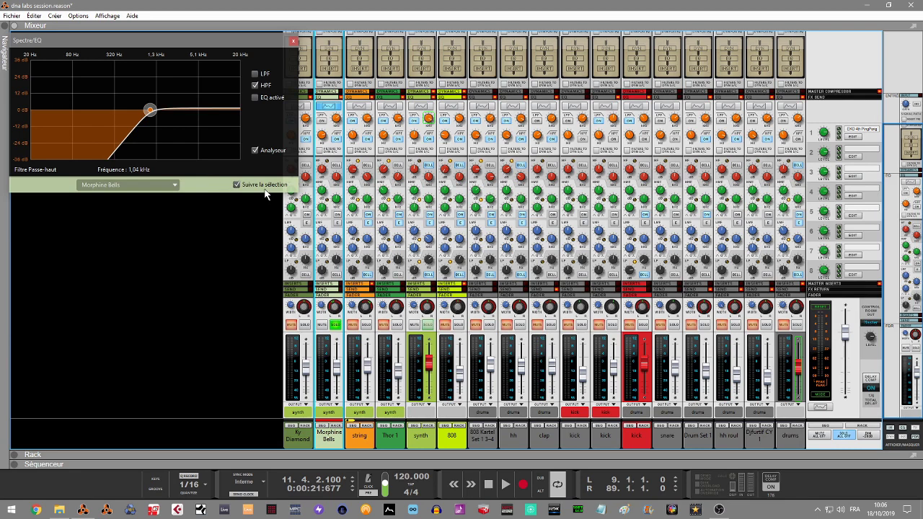
key(space)
key(space)
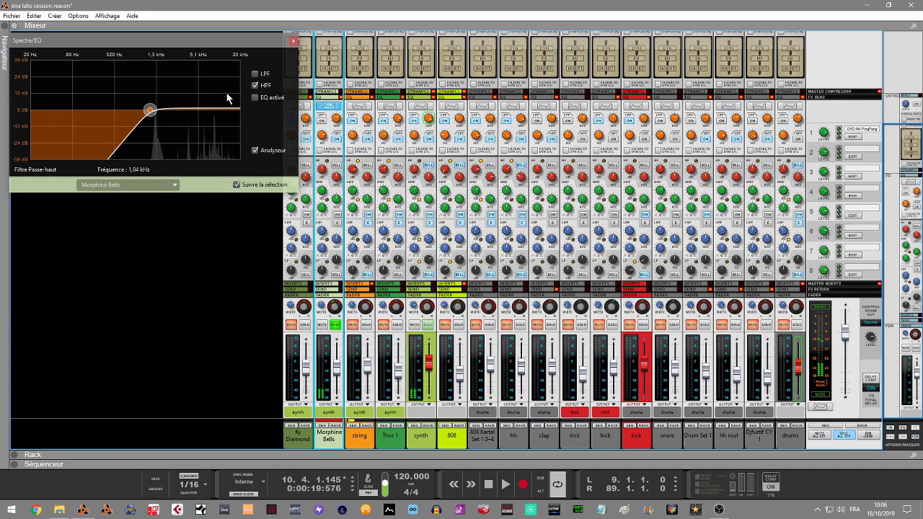
Step: Switch the solo from Morphine Bells to string and show the string channel in the Spectrum EQ
click(335, 325)
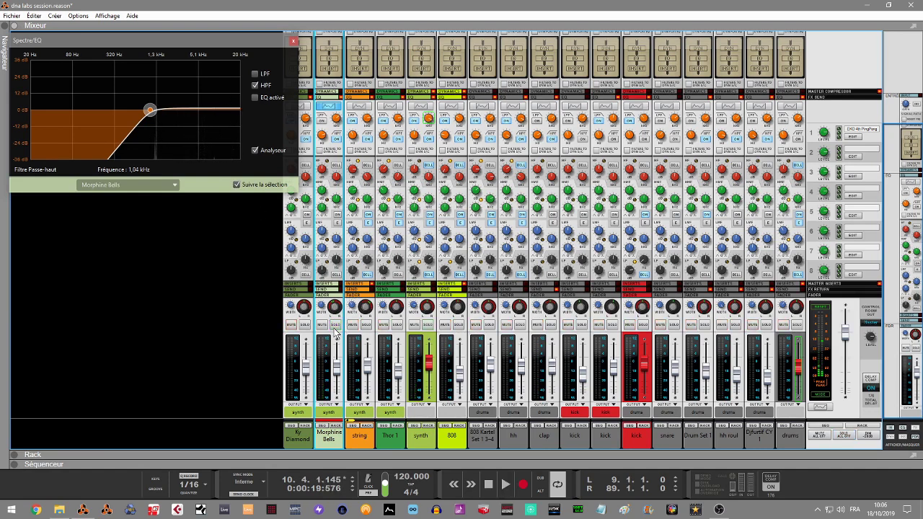
click(360, 355)
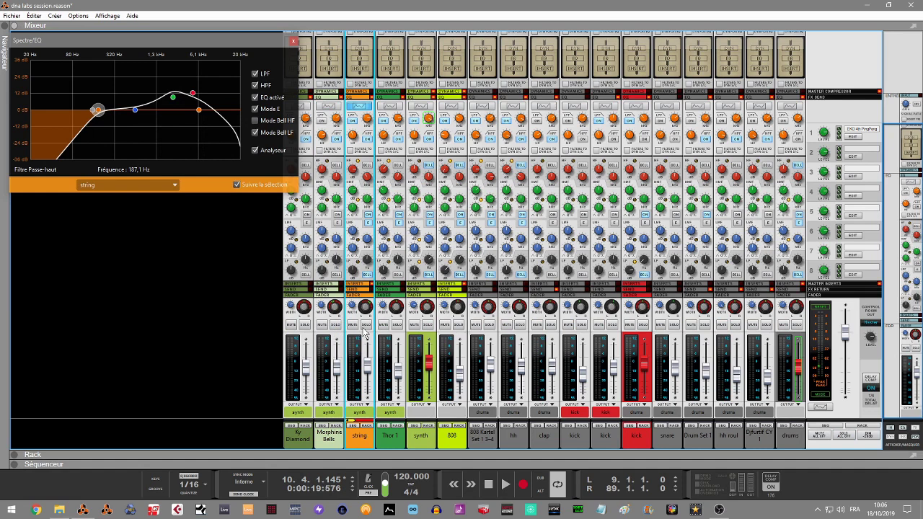
click(367, 326)
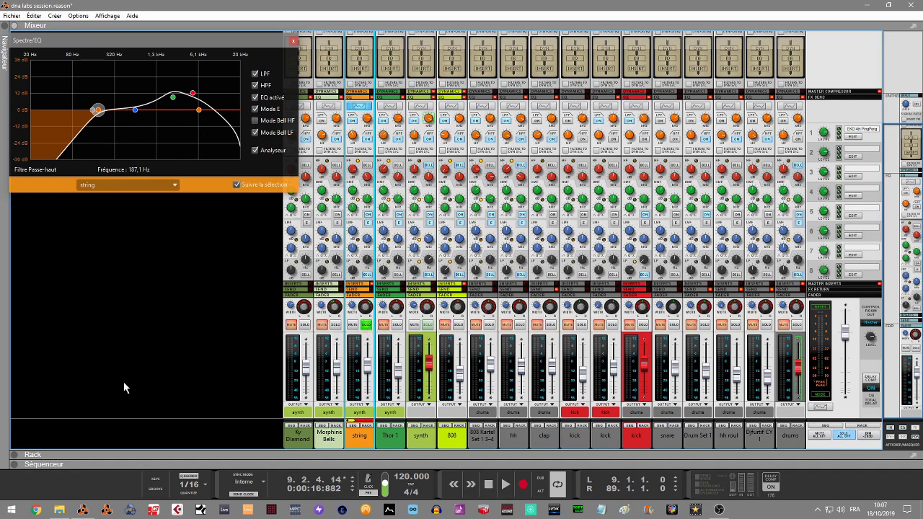
Step: Show the sequencer below the mixer and play the soloed string channel from bar 17
click(13, 465)
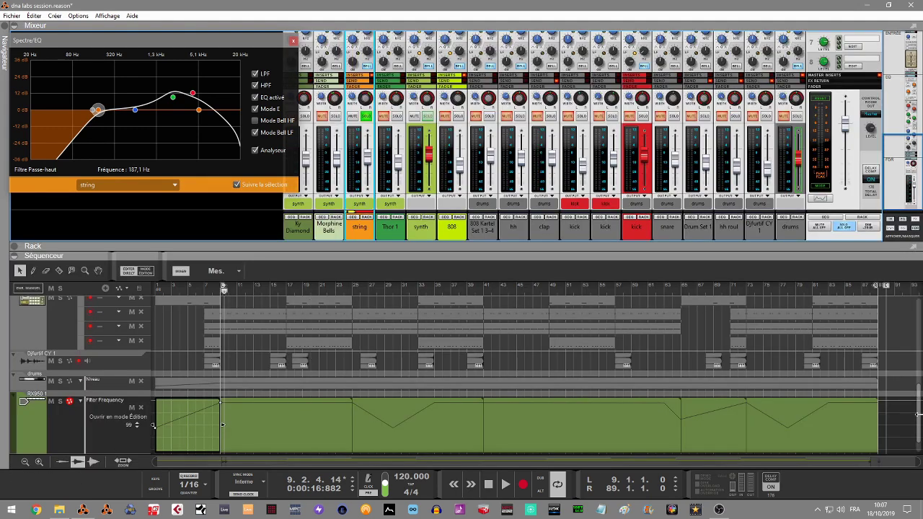
scroll(918, 421, up, 5)
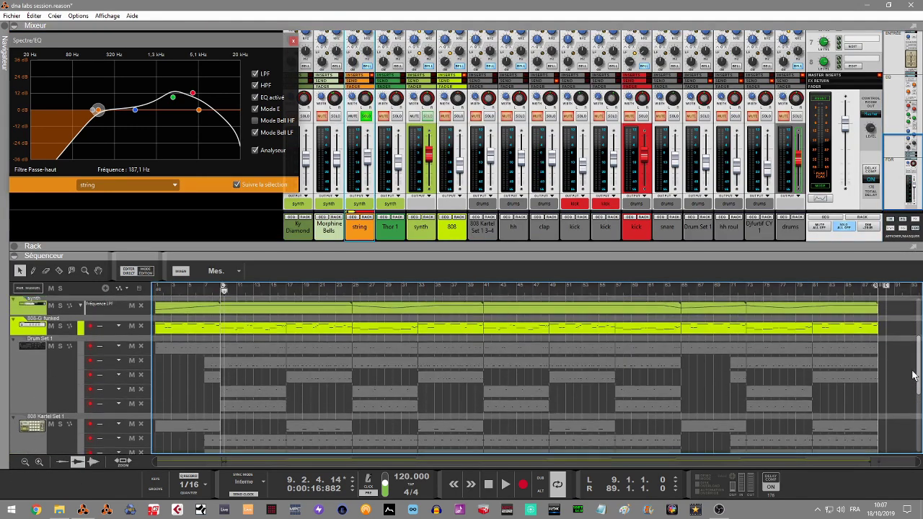
click(286, 287)
key(space)
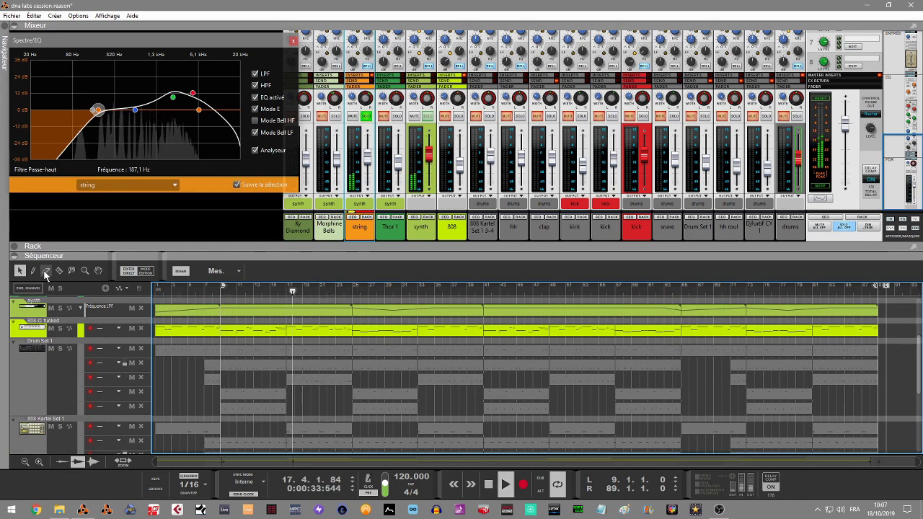
key(space)
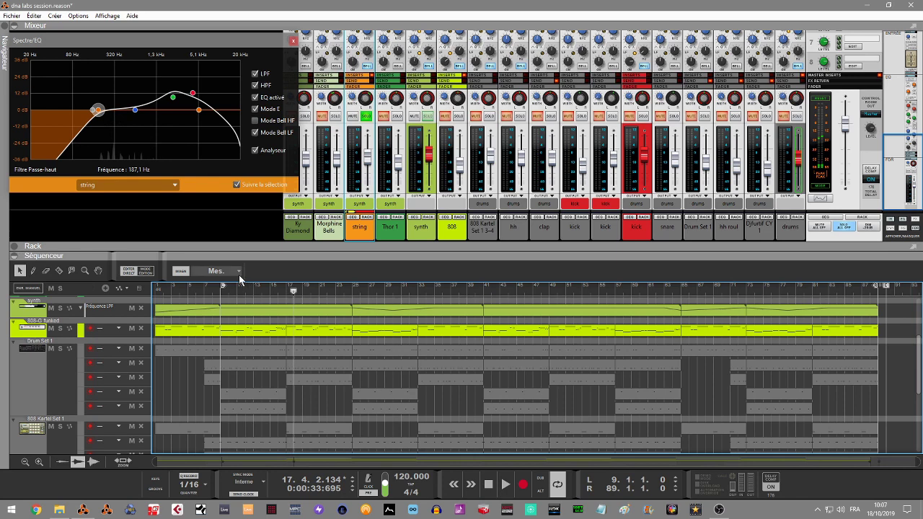
Step: Set the loop from bar 17 to bar 25 and play the soloed string channel from the loop start
drag(223, 286, 288, 291)
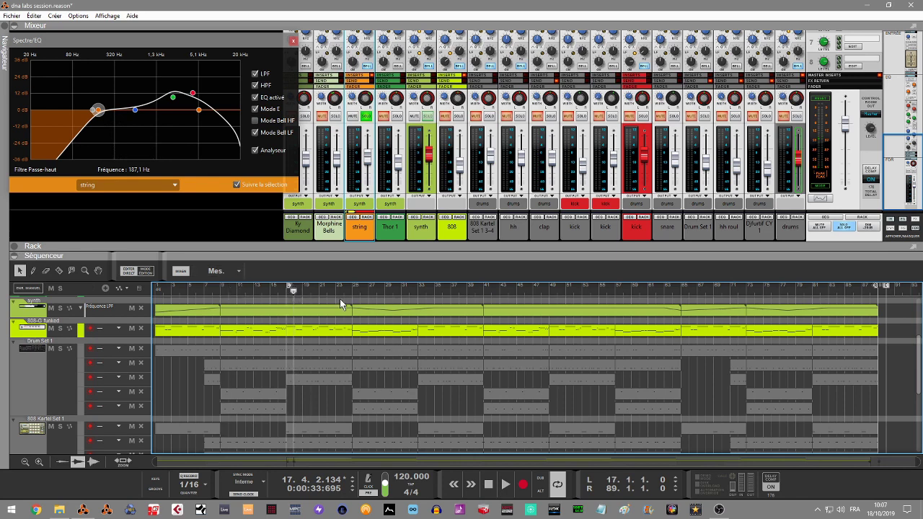
mouse_move(875, 288)
mouse_down()
mouse_move(337, 326)
mouse_move(350, 324)
mouse_up()
key(KP_0)
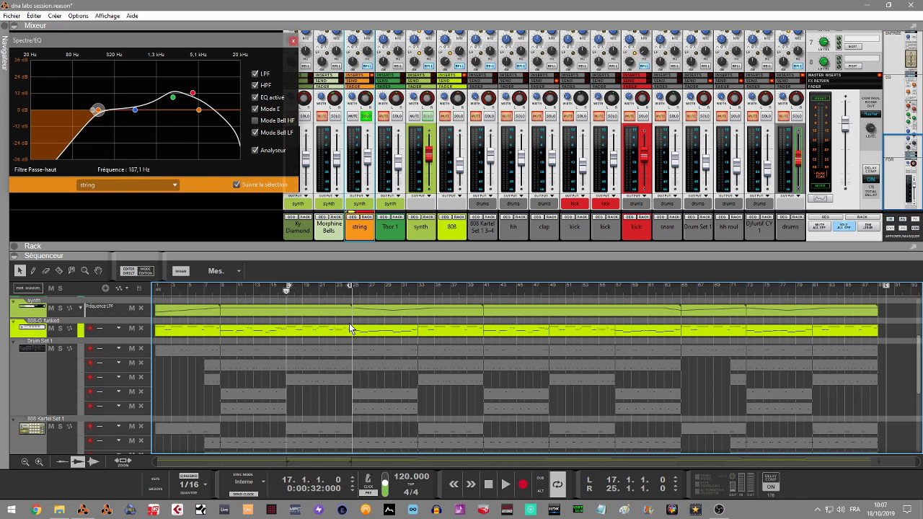
key(space)
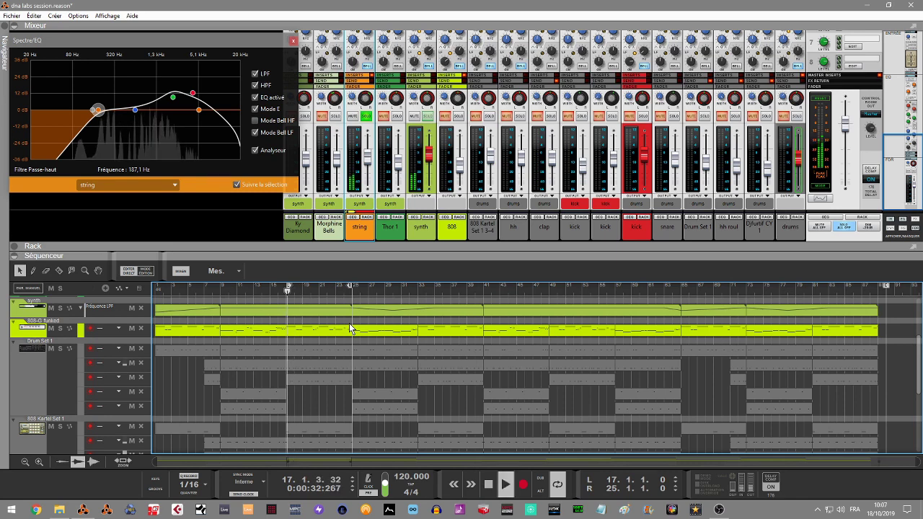
Step: Maximize the mixer, turn off the string channel's LPF, HPF and EQ, and play the unprocessed sound
click(14, 257)
key(space)
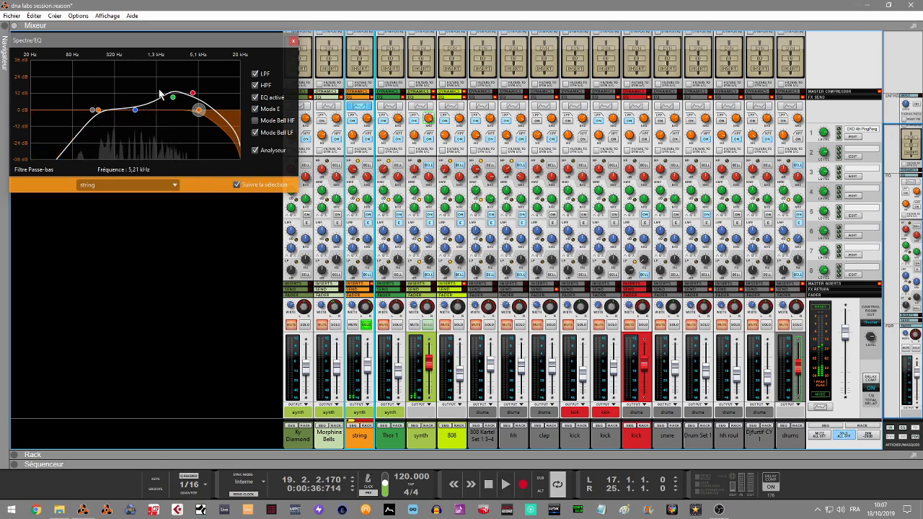
click(255, 75)
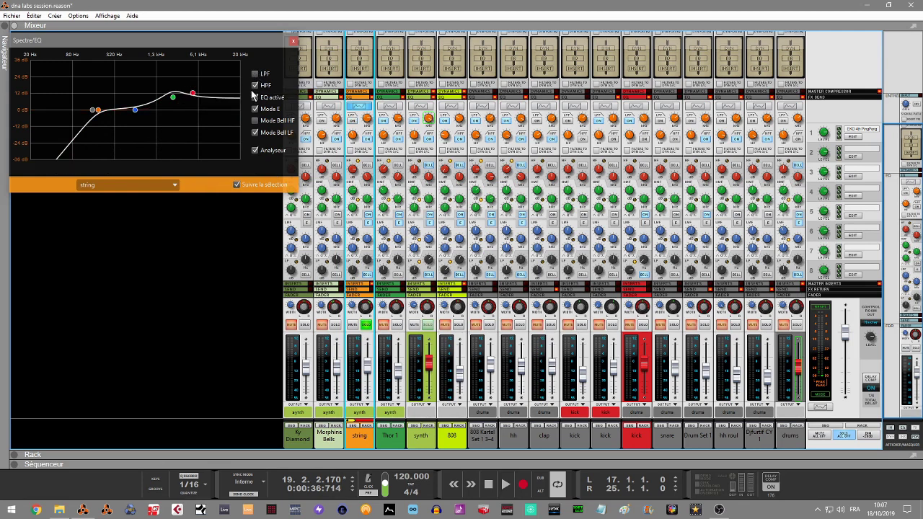
click(255, 86)
click(255, 96)
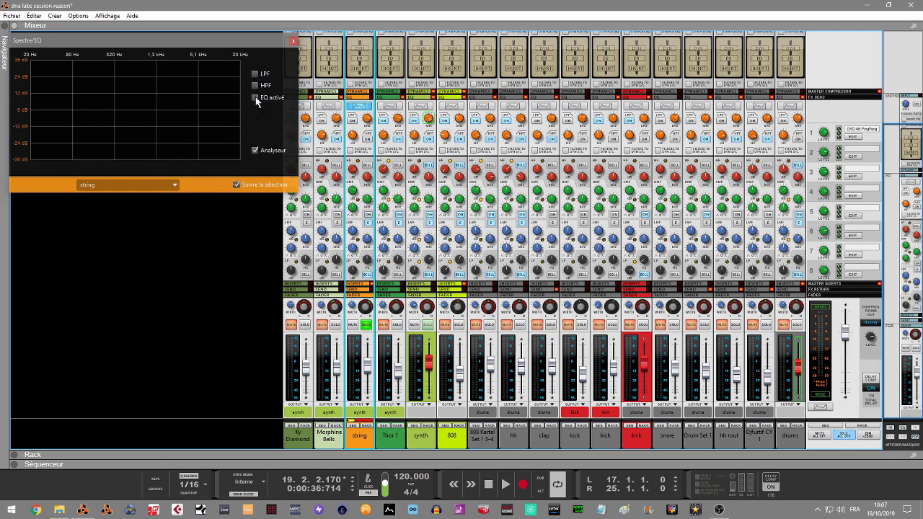
key(space)
key(space)
key(space)
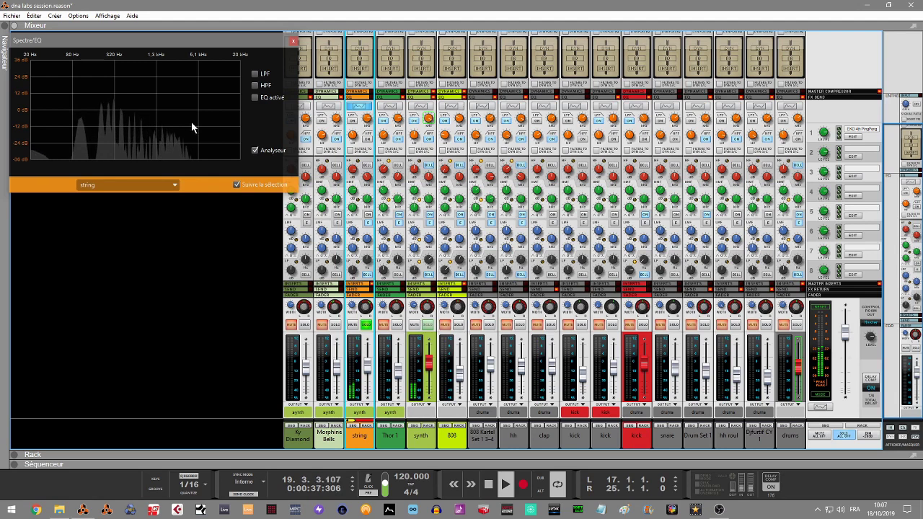
key(space)
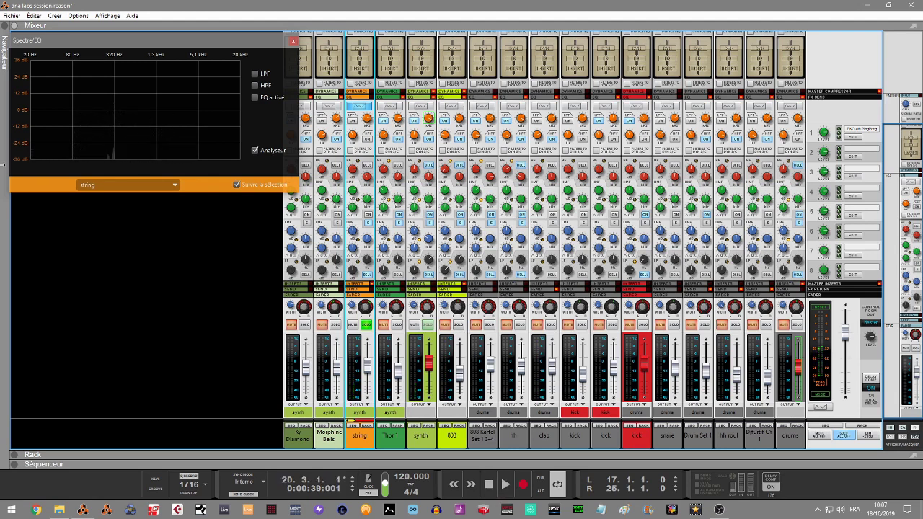
Step: Turn the string channel's LPF and HPF back on and play it without the EQ
click(255, 74)
click(255, 85)
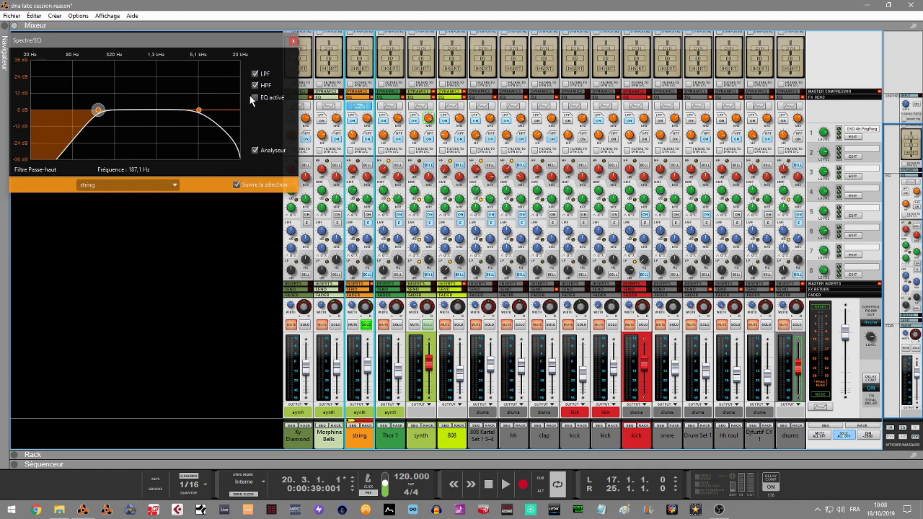
key(space)
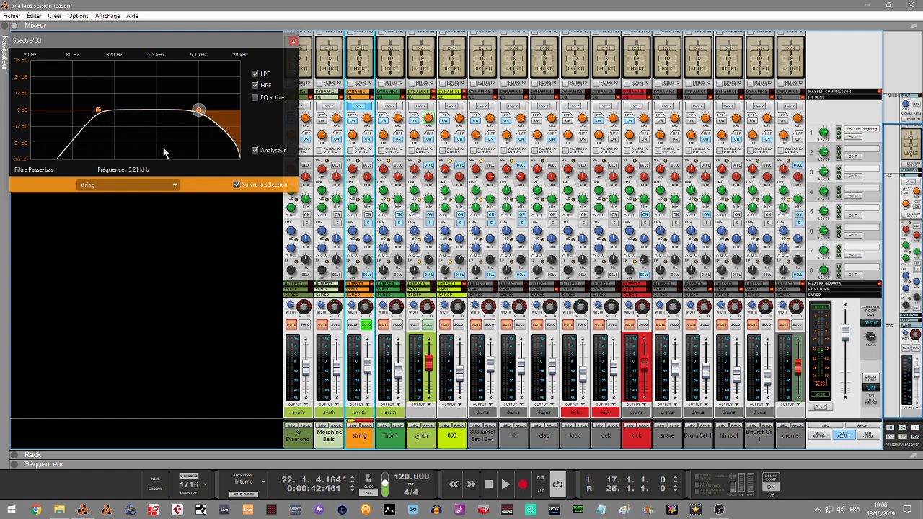
Step: Turn the string channel's EQ back on and compare the sound with the EQ off and on during playback
click(255, 97)
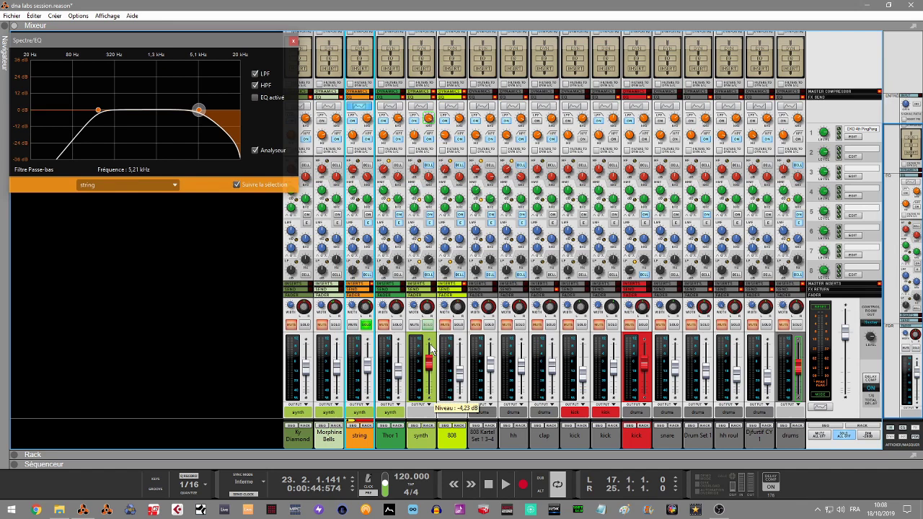
click(255, 97)
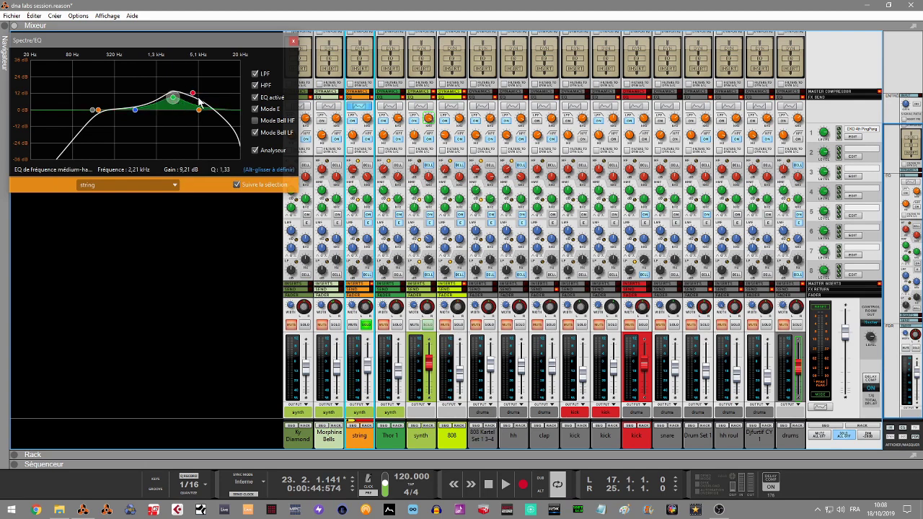
key(space)
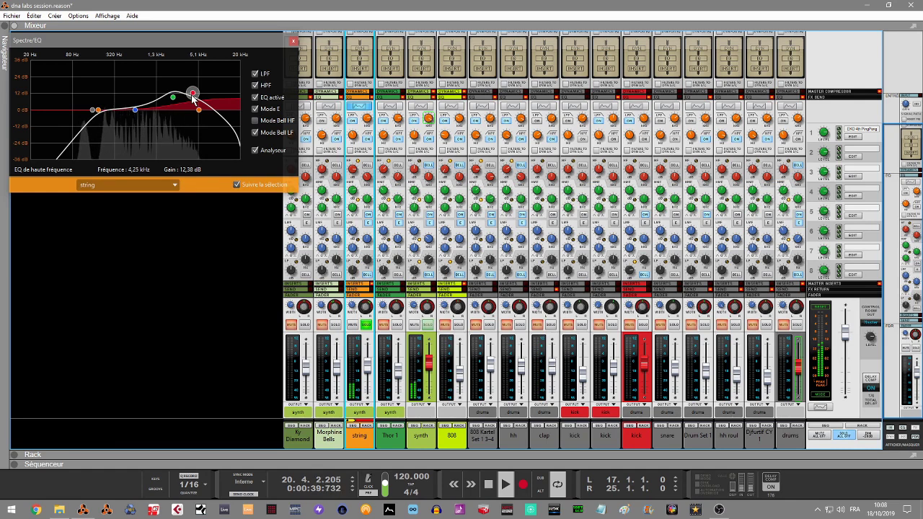
click(258, 99)
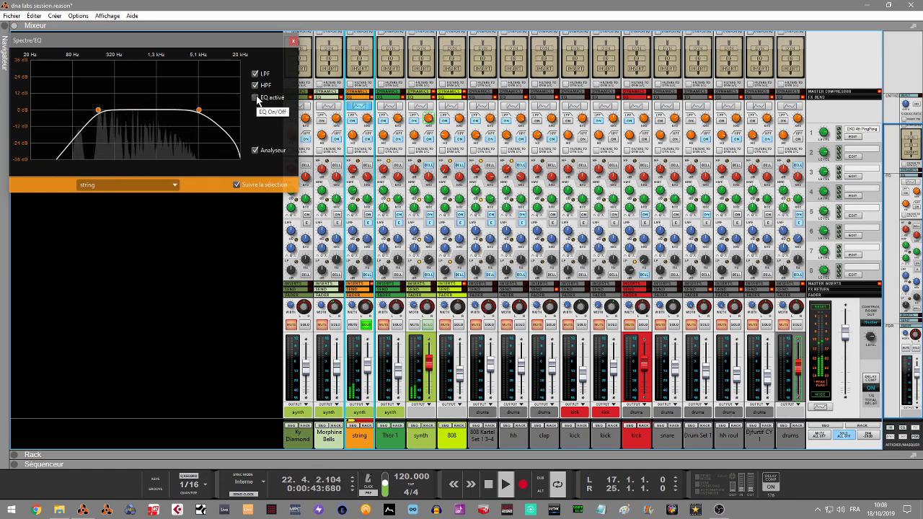
click(258, 99)
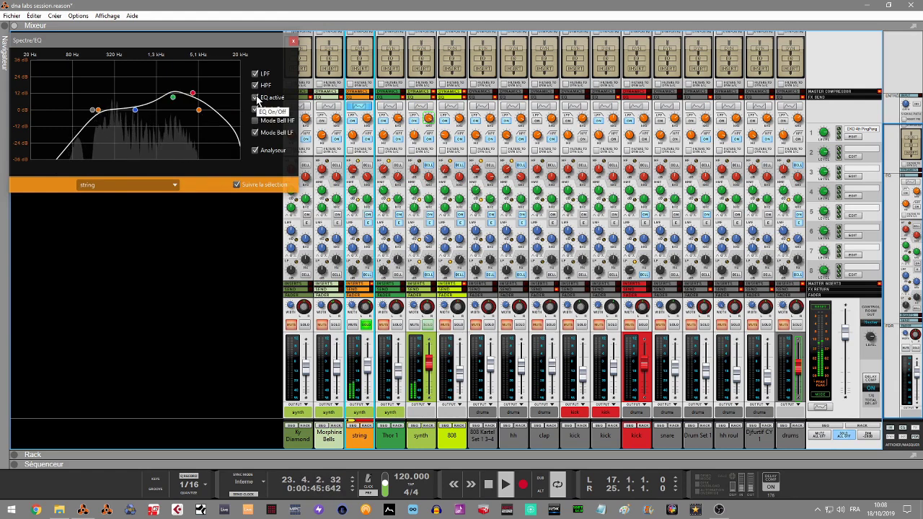
Step: Add Morphine Bells and Ky Diamond to the soloed string channel and play the three channels together
click(338, 330)
click(304, 326)
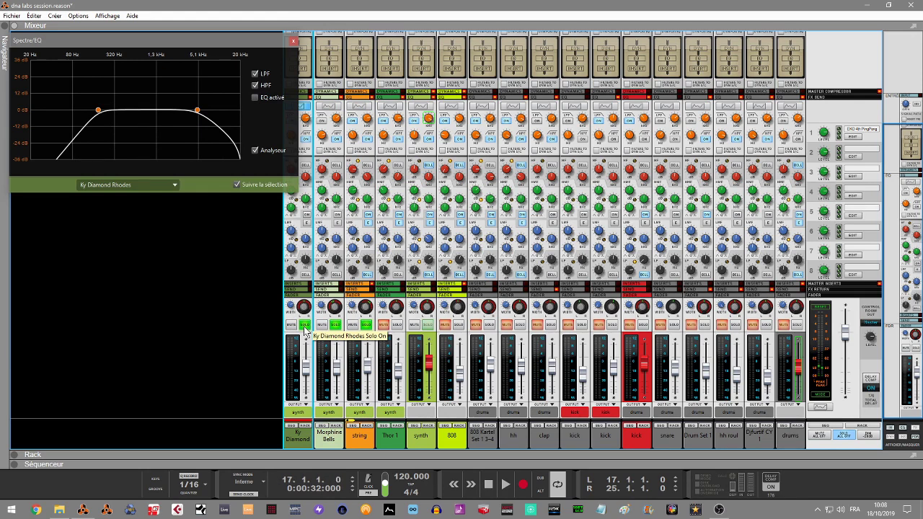
key(space)
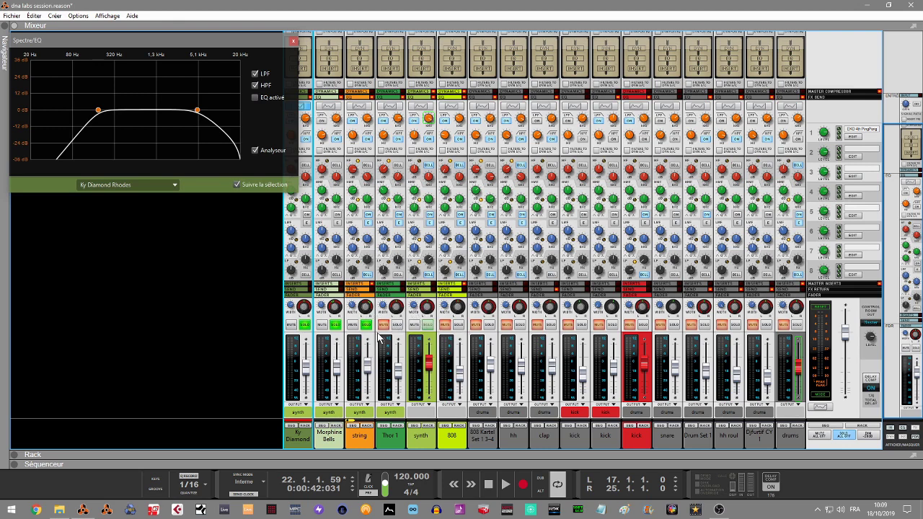
Step: Solo Thor 1 on its own by removing string, Morphine Bells and Ky Diamond from the solo, and play it
click(398, 325)
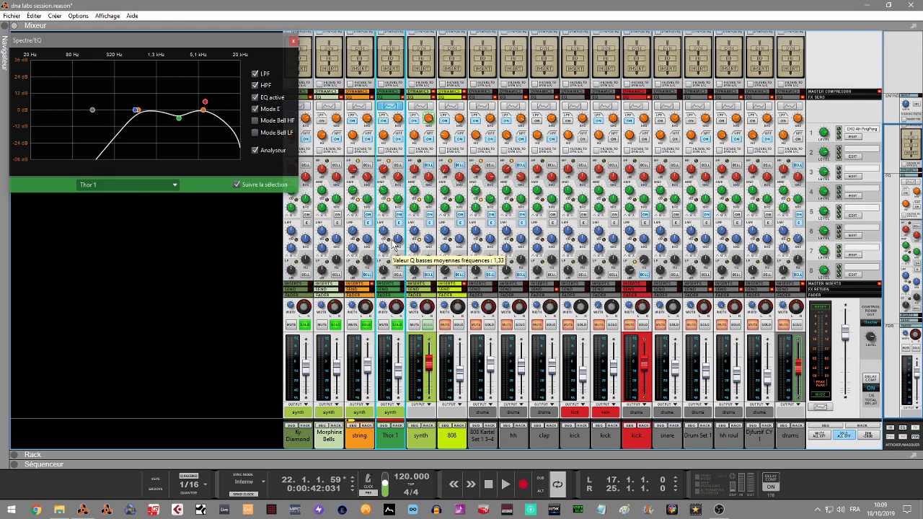
click(352, 325)
click(335, 326)
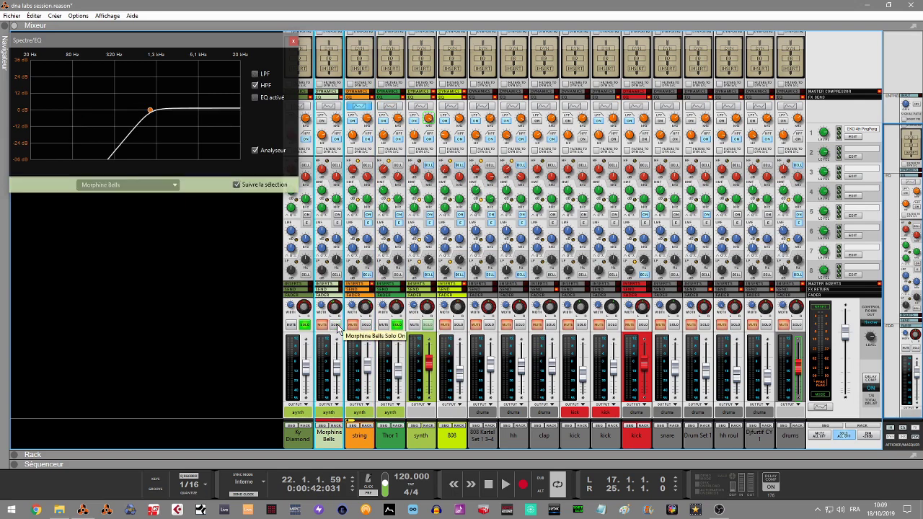
click(308, 325)
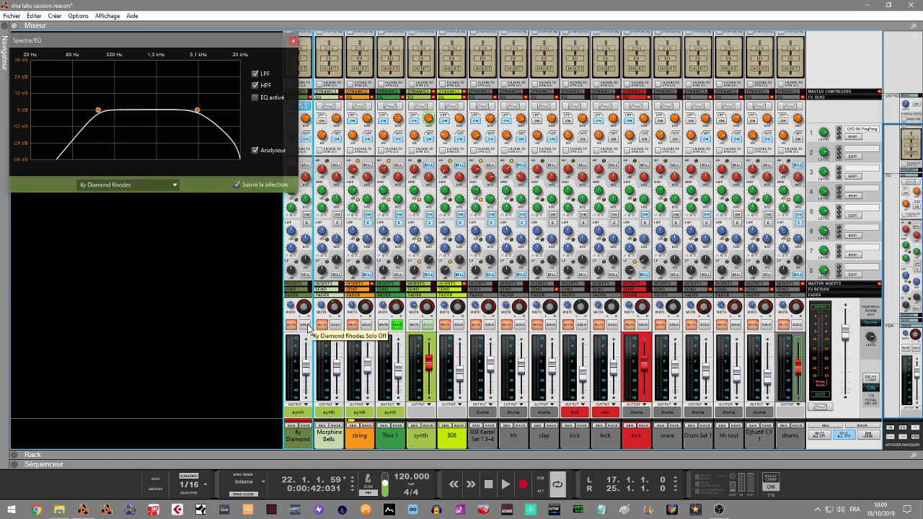
key(space)
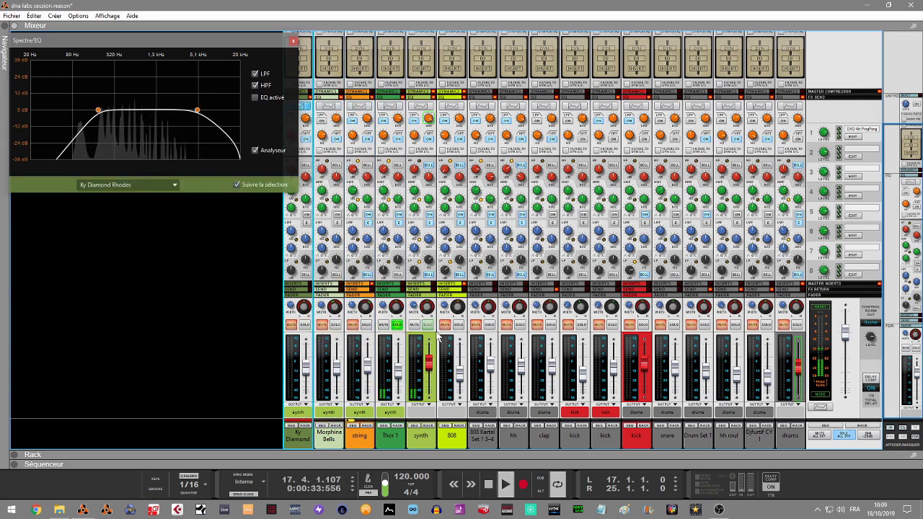
Step: Show Thor 1 in the spectrum EQ, turn off its LPF, HPF and EQ, and play the unprocessed sound
click(387, 284)
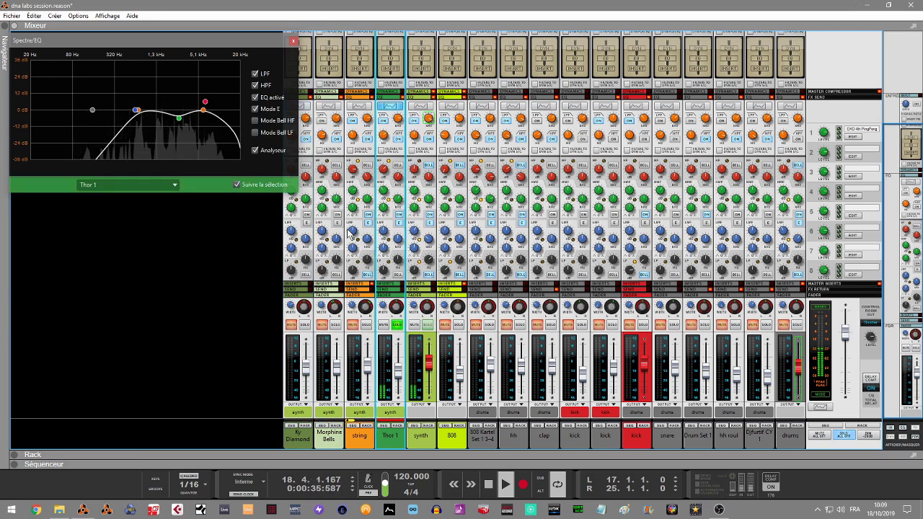
click(256, 74)
click(256, 85)
click(255, 98)
key(space)
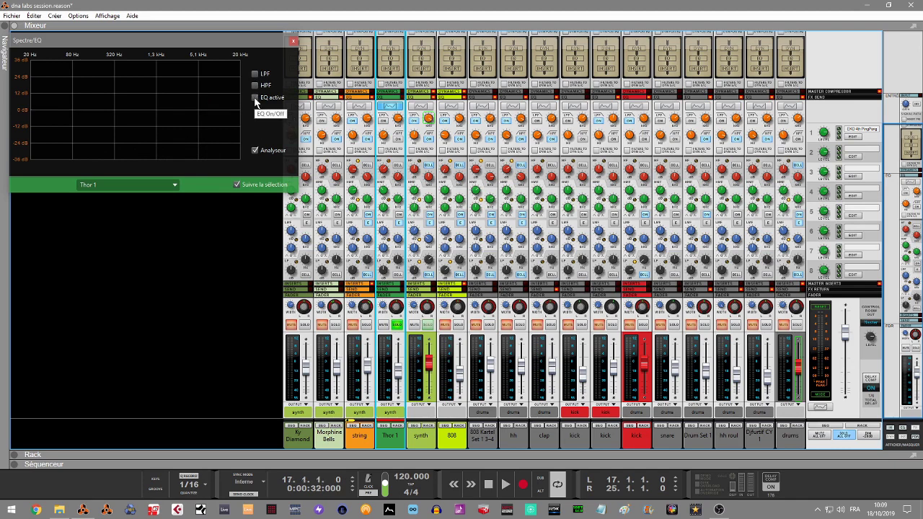
key(space)
Step: Turn Thor 1's LPF and HPF back on and play it without the EQ
click(254, 73)
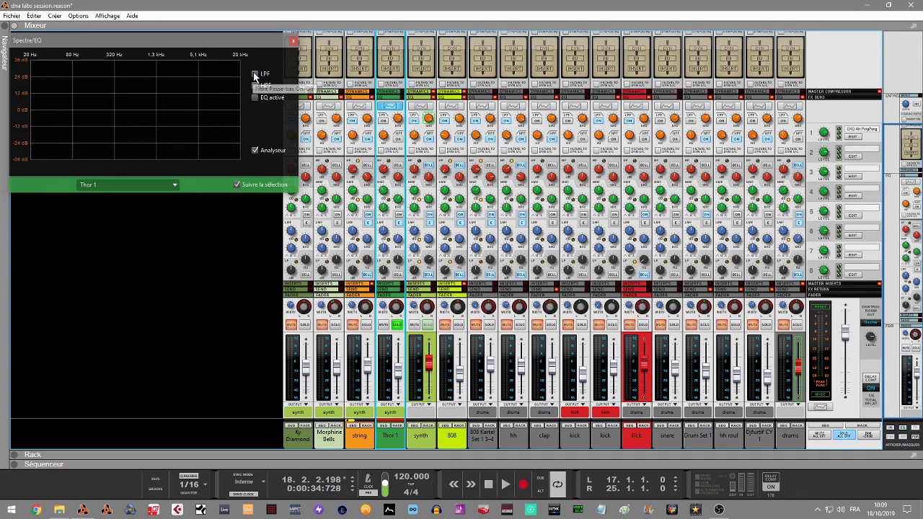
click(255, 86)
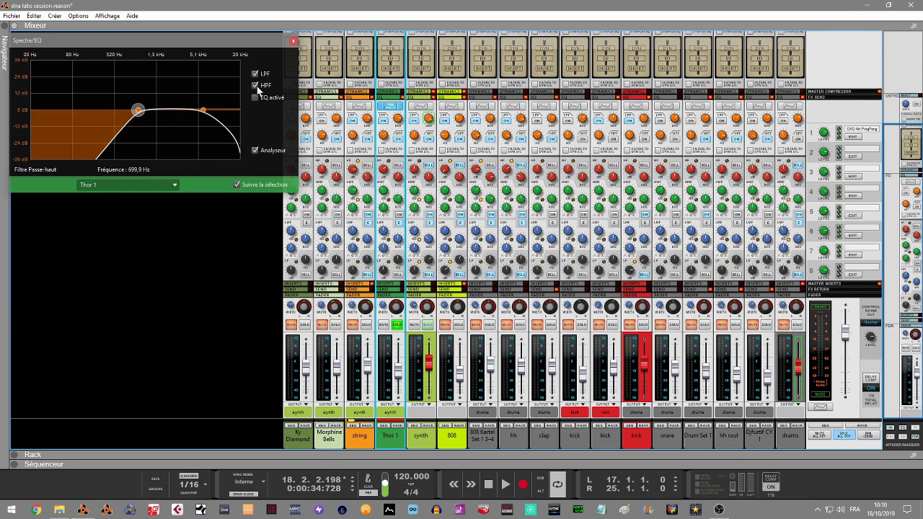
key(space)
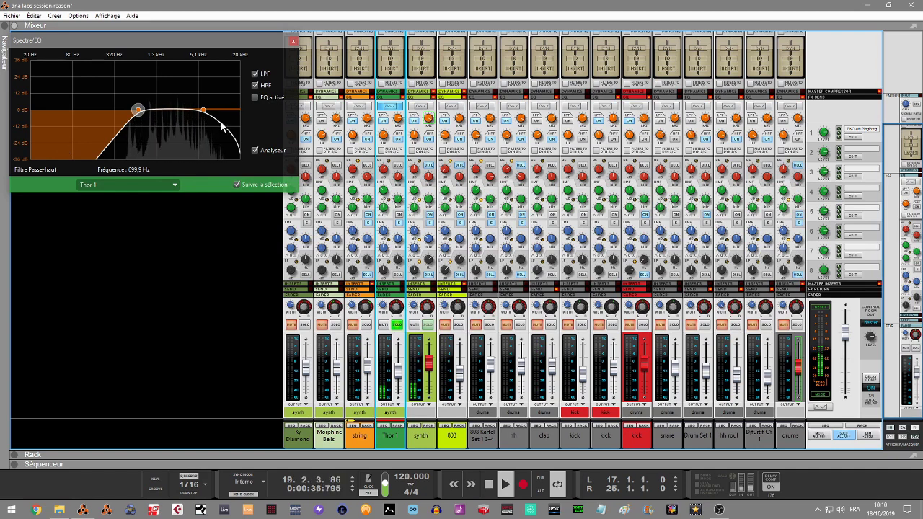
key(space)
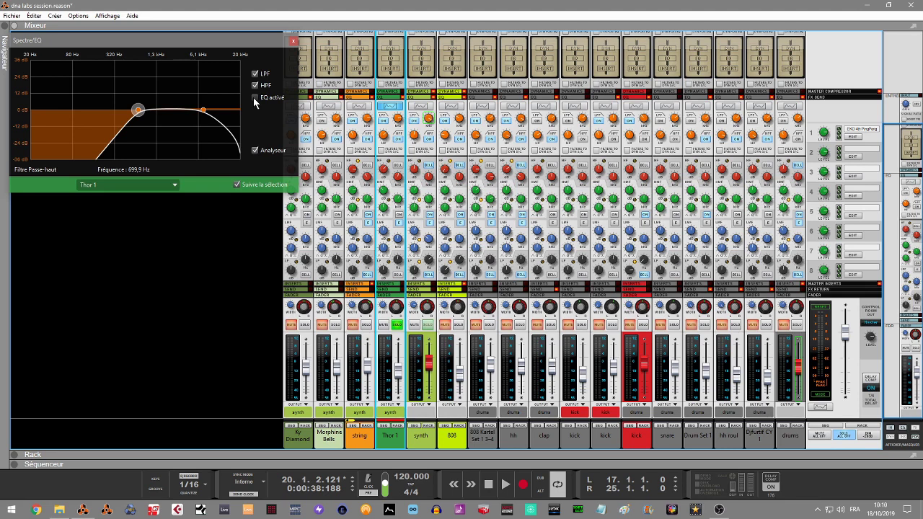
Step: Turn Thor 1's EQ back on and compare the sound with the EQ off and on during playback
click(255, 97)
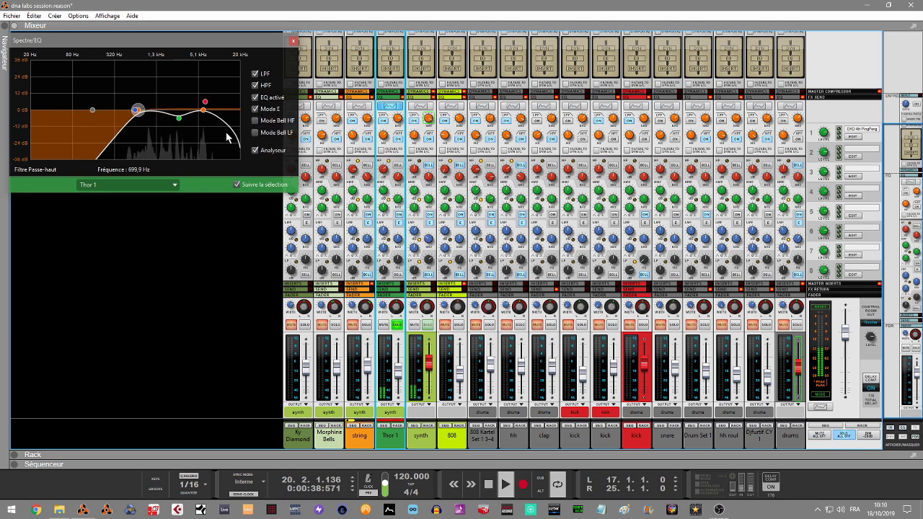
click(254, 97)
click(254, 98)
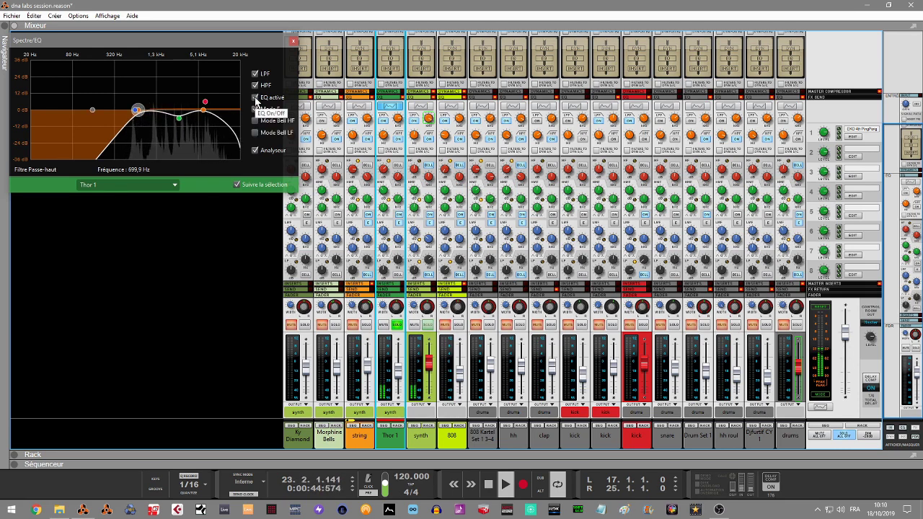
key(space)
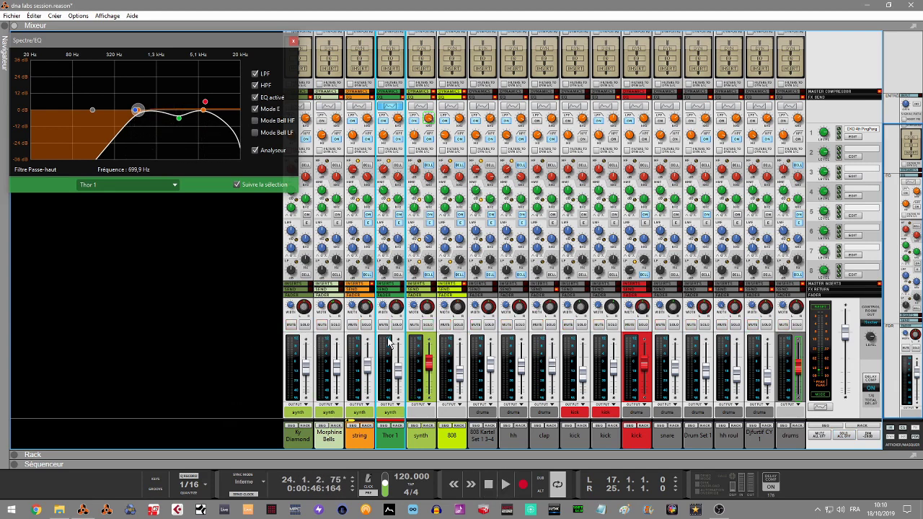
Step: Turn off the LPF, HPF and EQ on the synth bus, solo it, and play the unprocessed sound
click(414, 352)
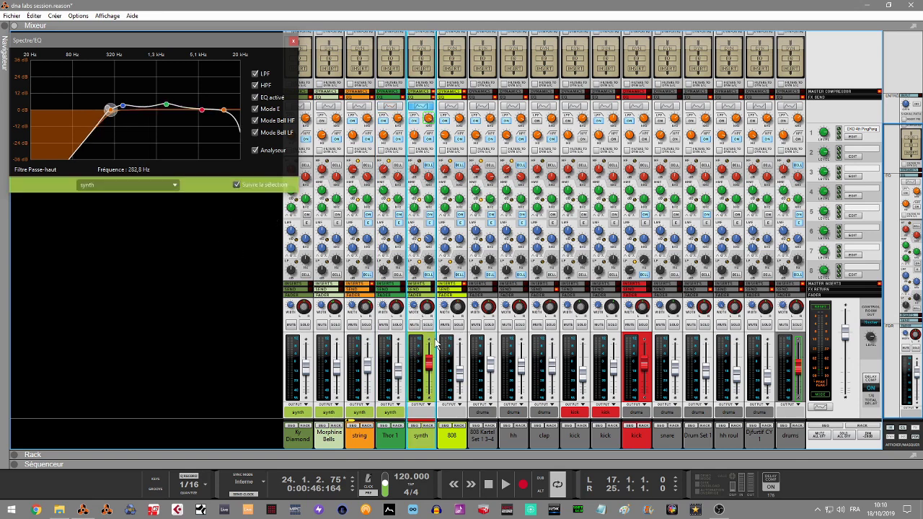
click(259, 75)
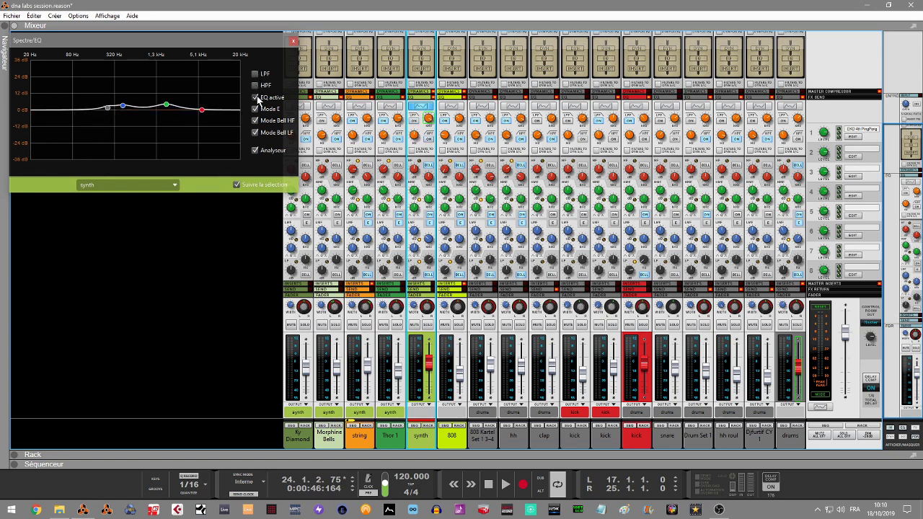
click(256, 98)
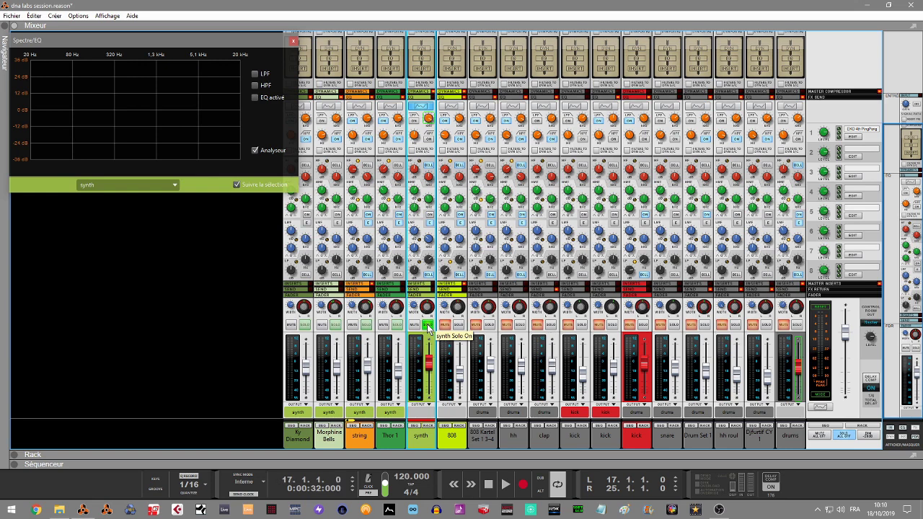
key(space)
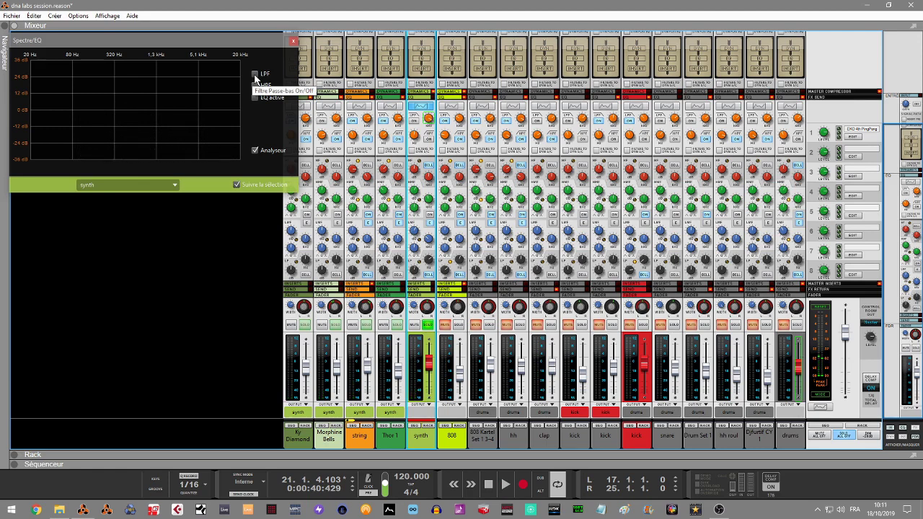
Step: Turn the synth bus's LPF and HPF back on and play it without the EQ
click(255, 75)
click(255, 86)
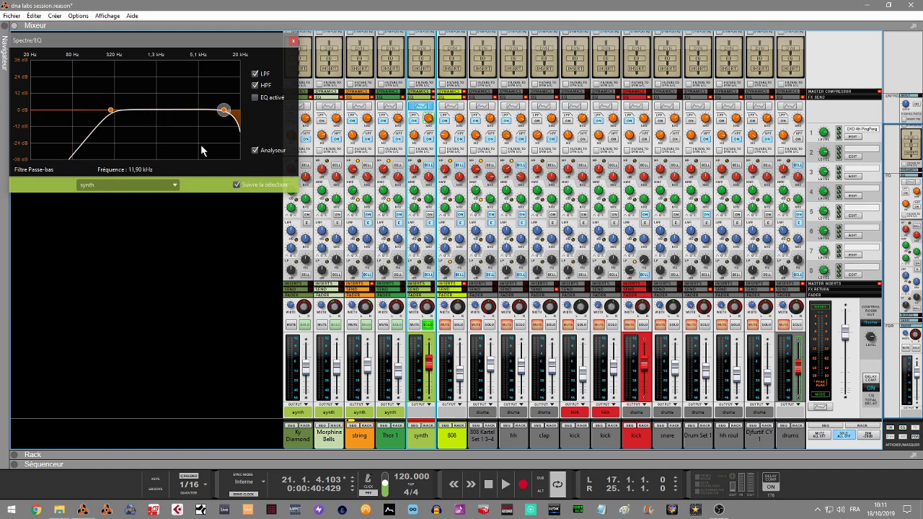
key(space)
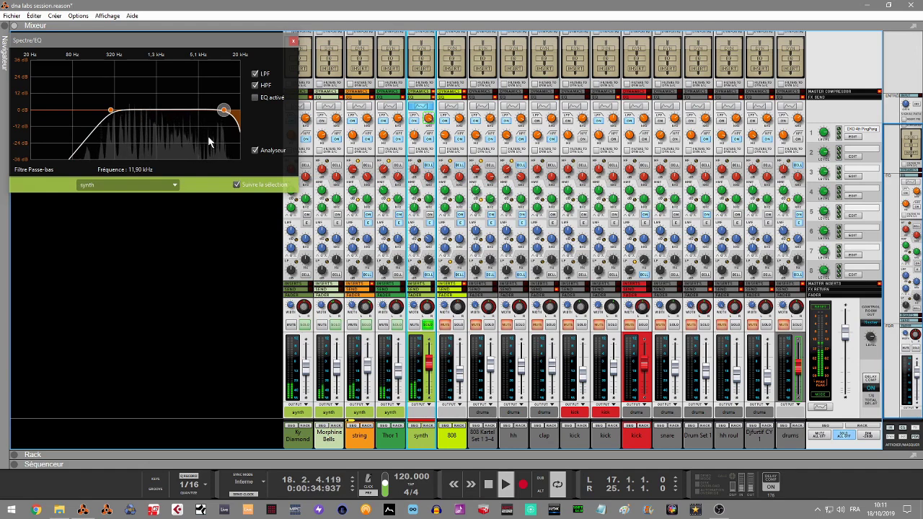
Step: Compare the synth bus with both filters off and on during playback, and turn its EQ back on
click(254, 85)
click(255, 74)
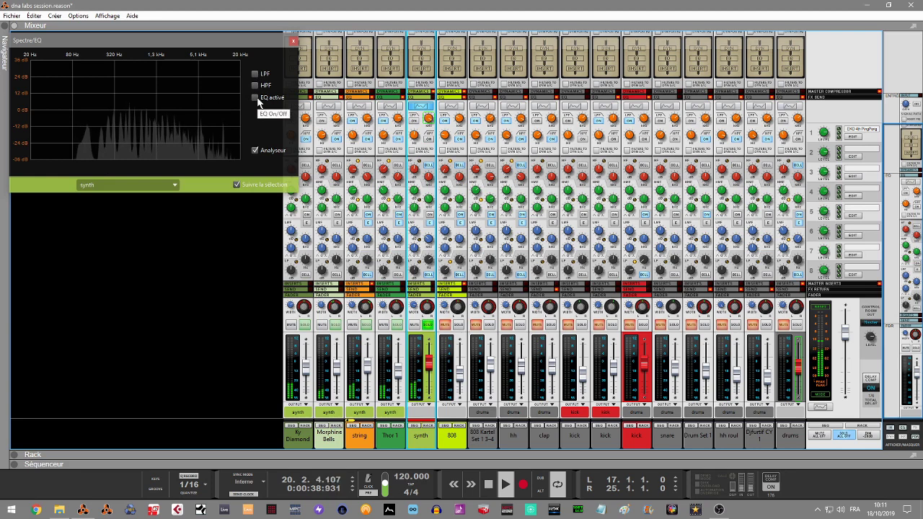
click(254, 74)
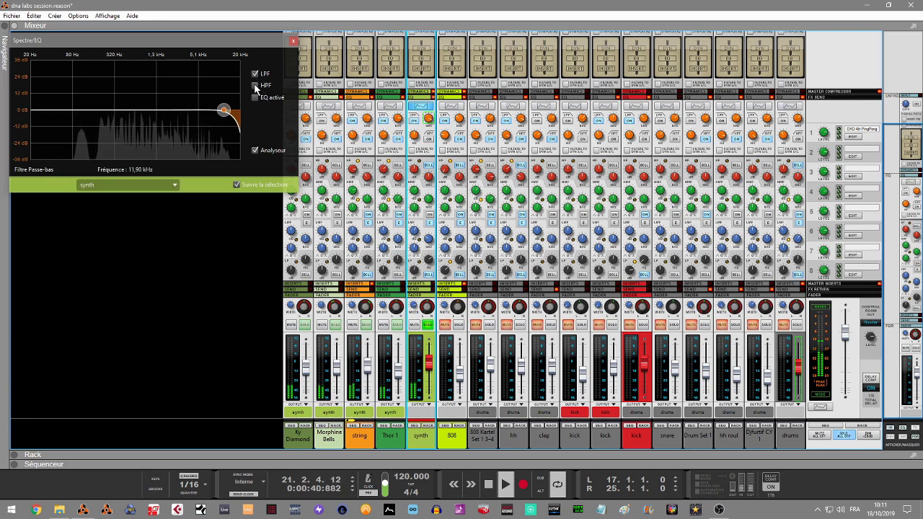
click(254, 85)
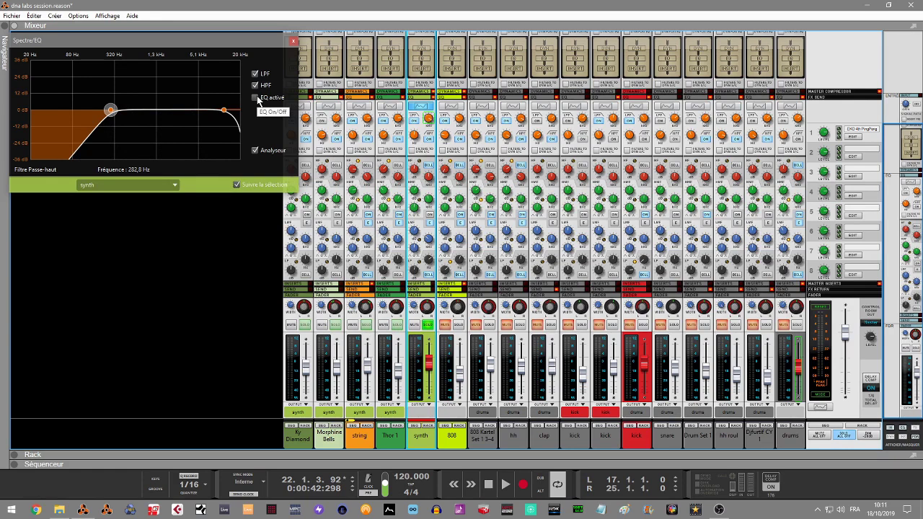
key(space)
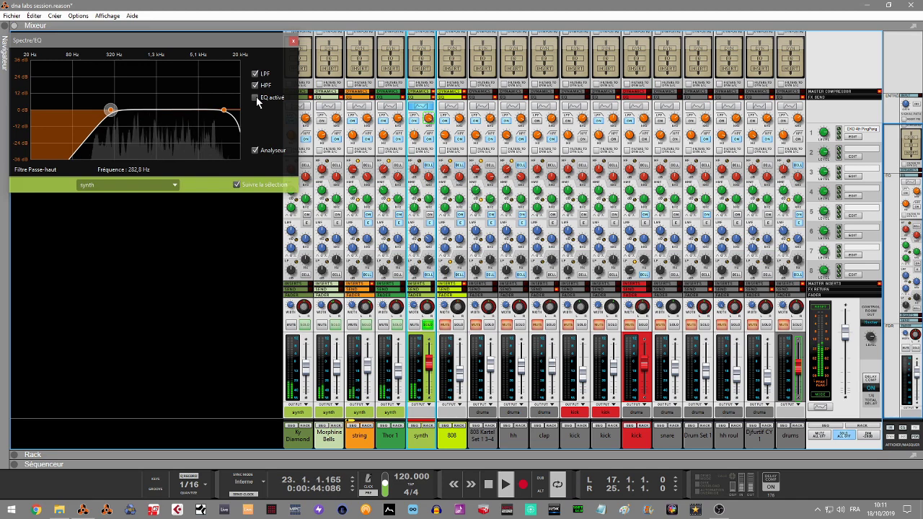
click(256, 98)
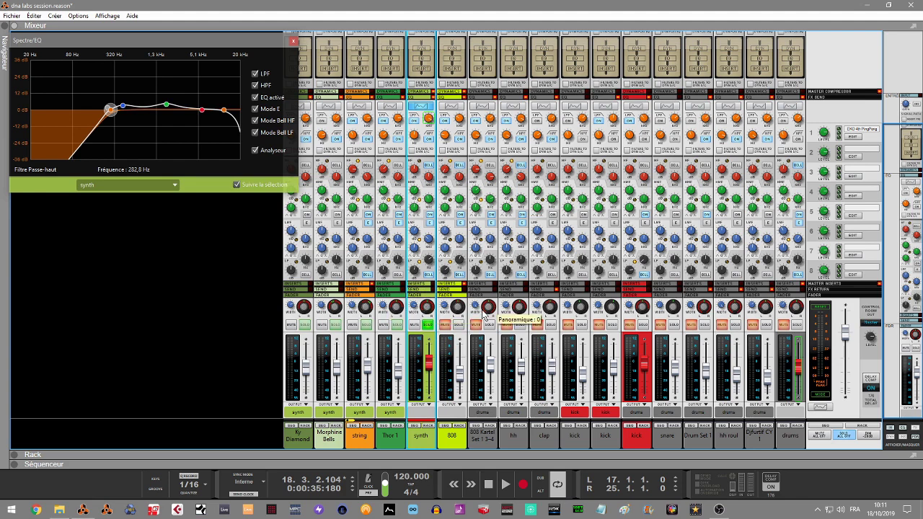
Step: Switch the solo from the synth bus to the 808 channel and show the 808's EQ curve
click(448, 346)
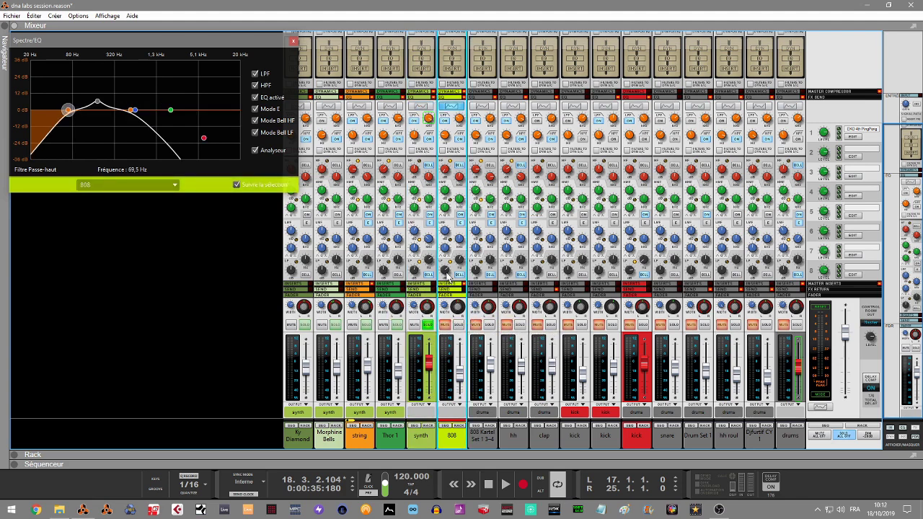
click(430, 331)
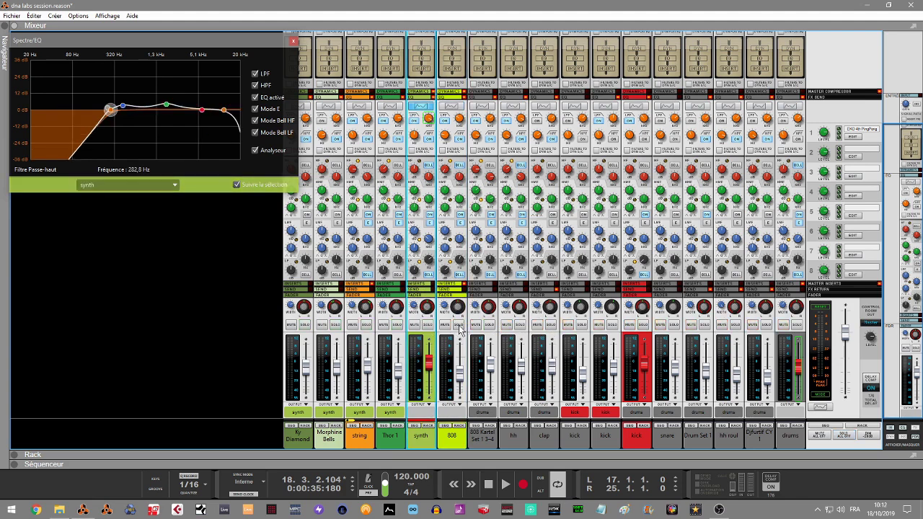
click(458, 325)
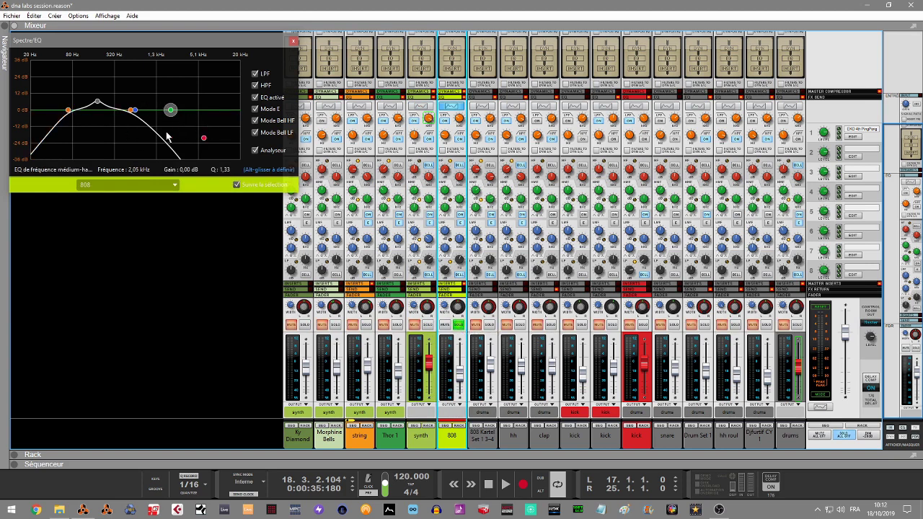
Step: Turn off the 808 channel's LPF, HPF and EQ and play the unprocessed sound
click(255, 74)
click(255, 86)
click(255, 98)
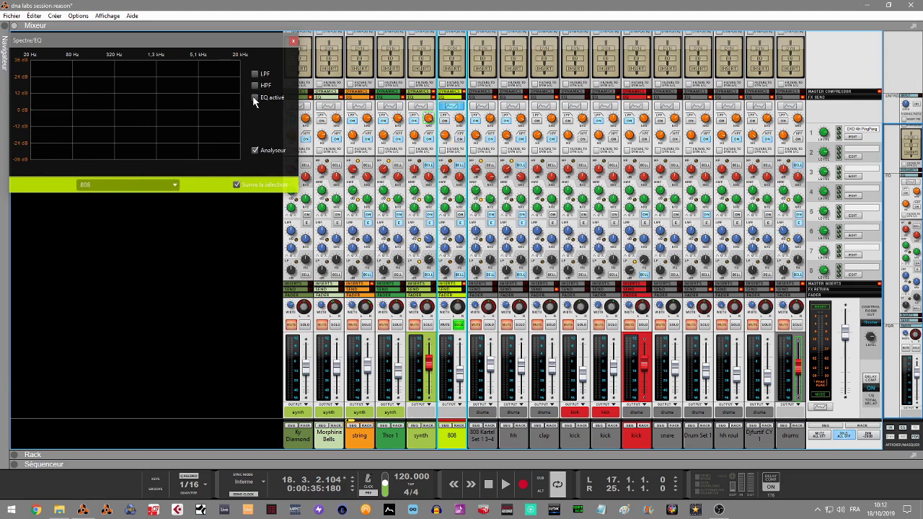
key(space)
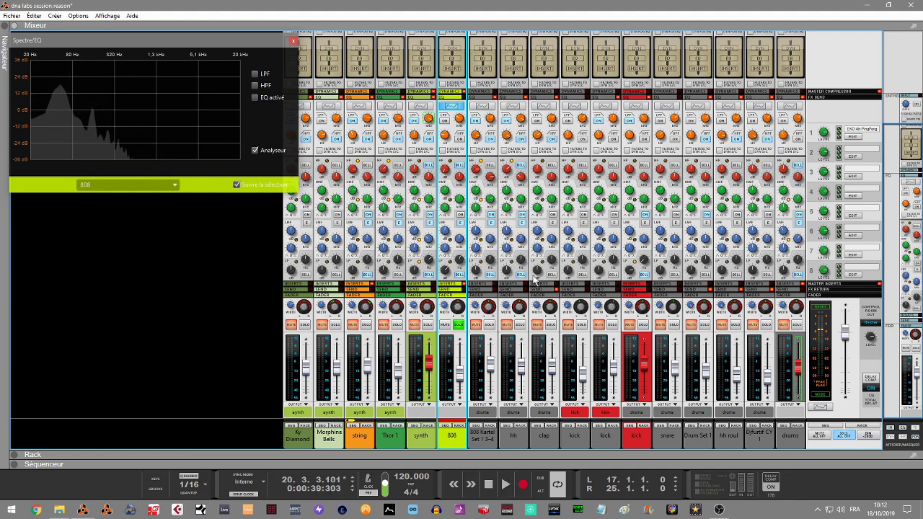
Step: Add the red kick bus to the soloed 808, play both, and examine the kick's low-frequency EQ boost
click(650, 332)
click(644, 325)
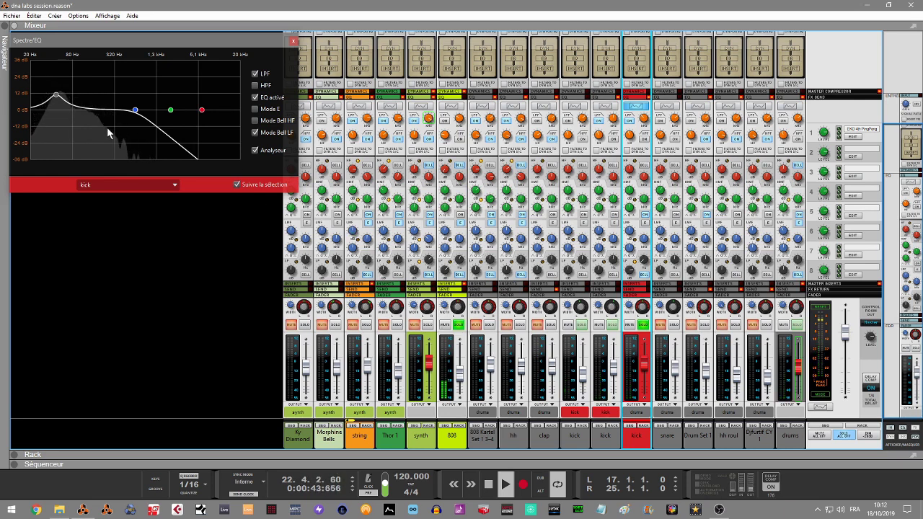
mouse_move(45, 106)
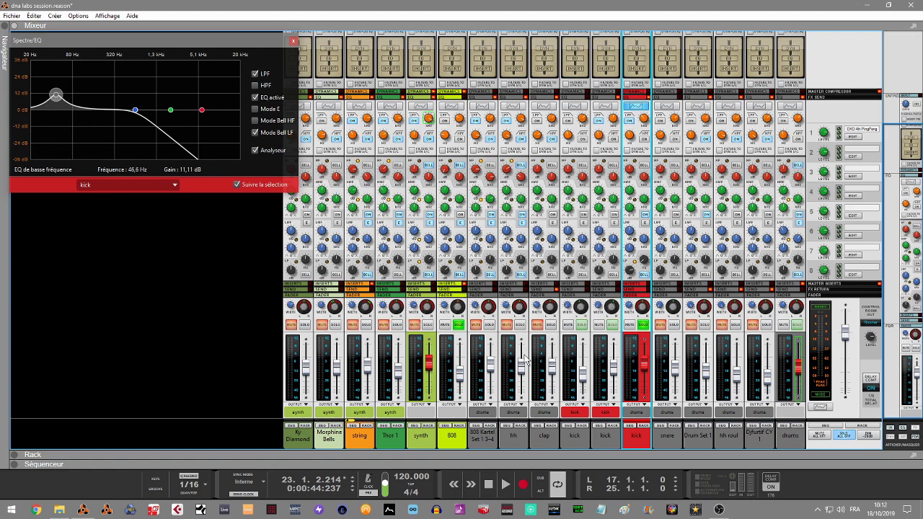
Step: Select the 808 channel and turn its LPF, HPF and EQ back on
click(447, 346)
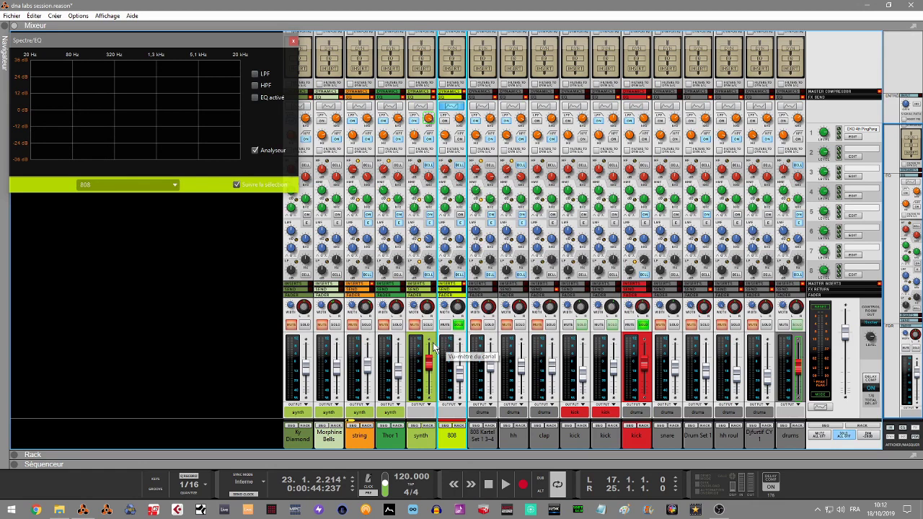
click(255, 74)
click(255, 85)
click(255, 98)
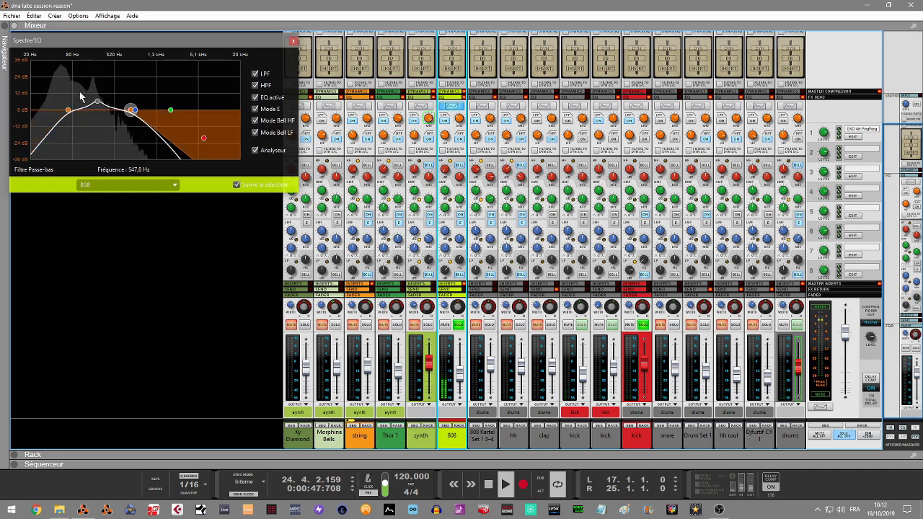
Step: Play the processed 808 together with the kick bus, and show the kick bus's EQ curve for comparison
key(l)
key(space)
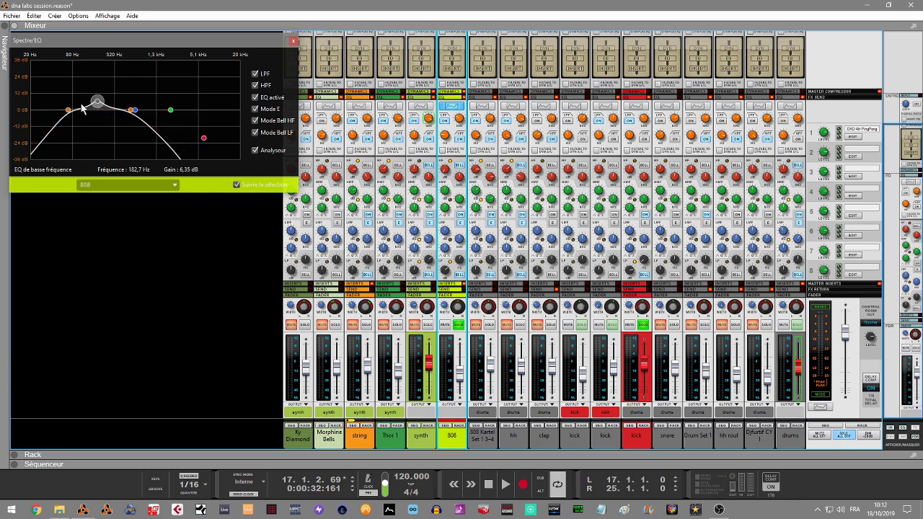
click(633, 355)
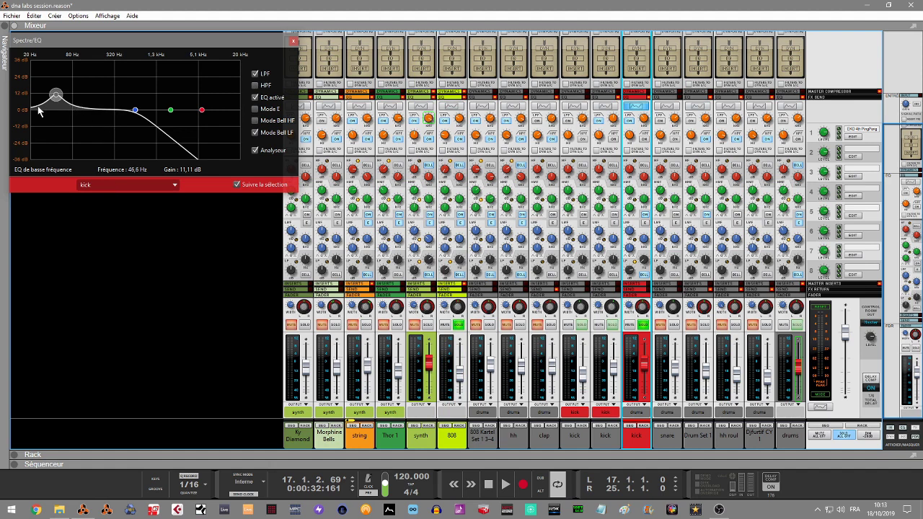
Step: Play the soloed 808 and kick bus, switching the kick bus's LPF and EQ off and back on to compare
key(space)
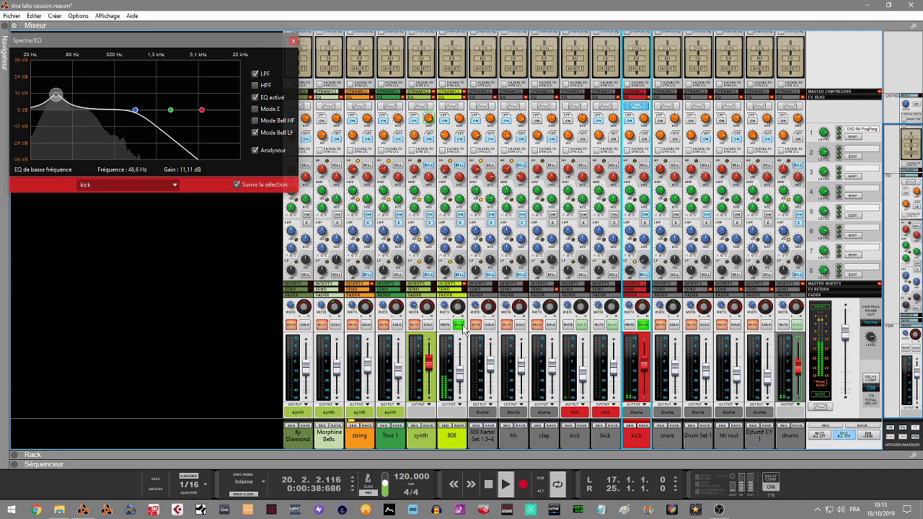
click(256, 74)
click(255, 97)
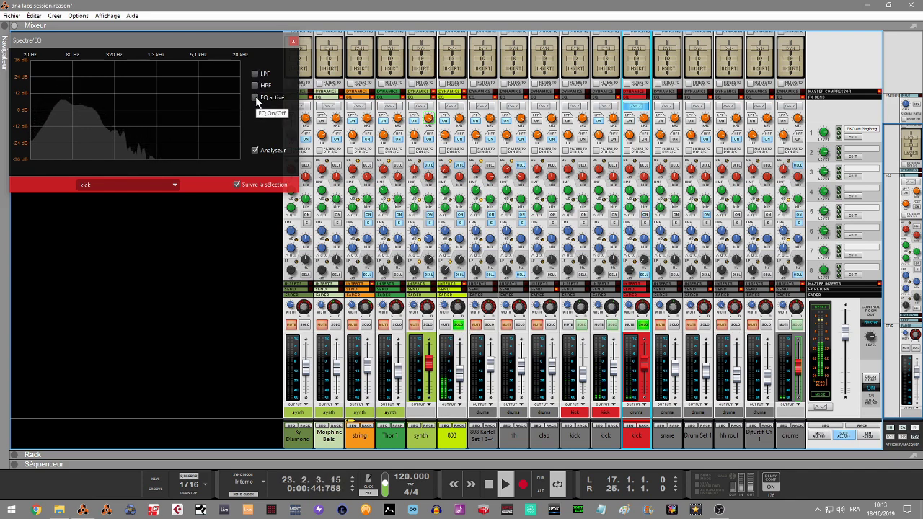
click(255, 97)
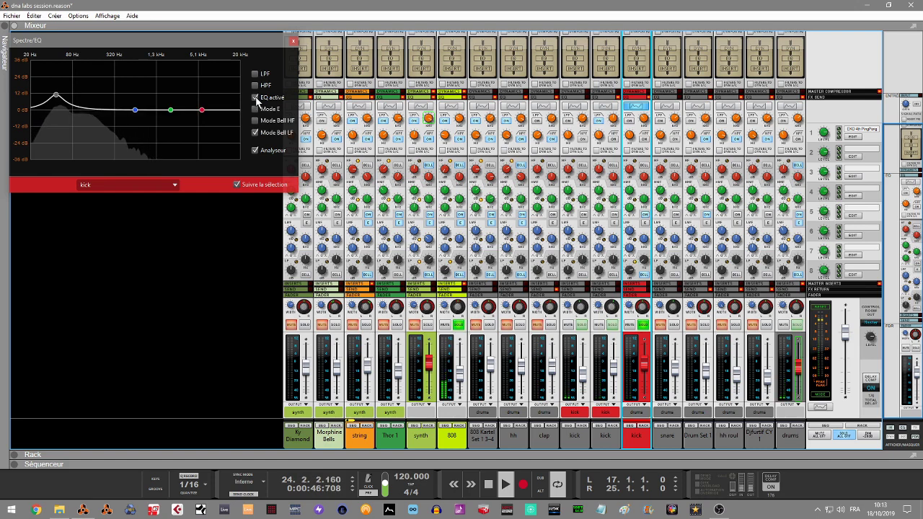
click(257, 75)
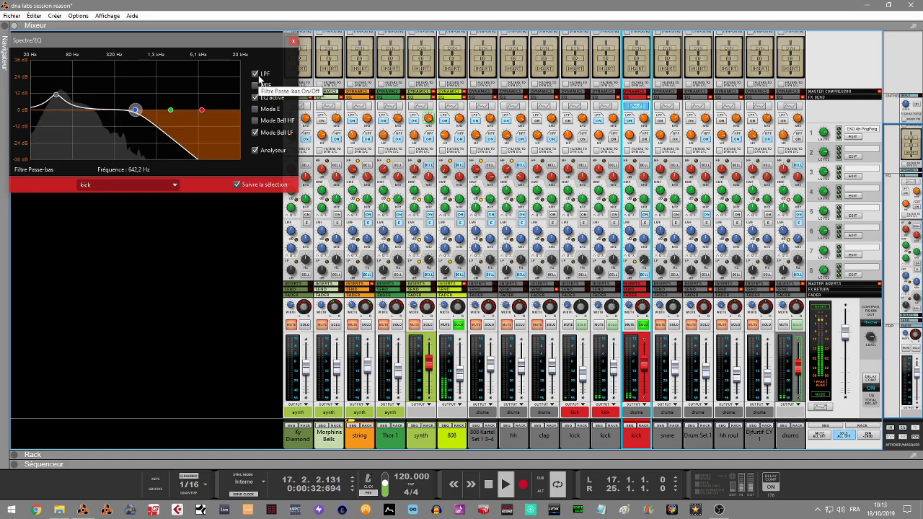
click(255, 85)
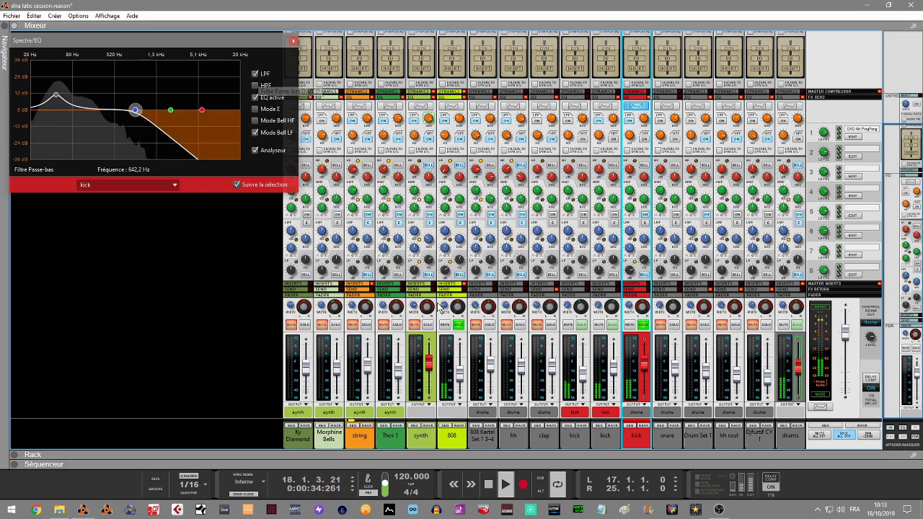
Step: Select the 808 channel and switch its LPF, HPF and EQ off and back on during playback to compare
click(444, 356)
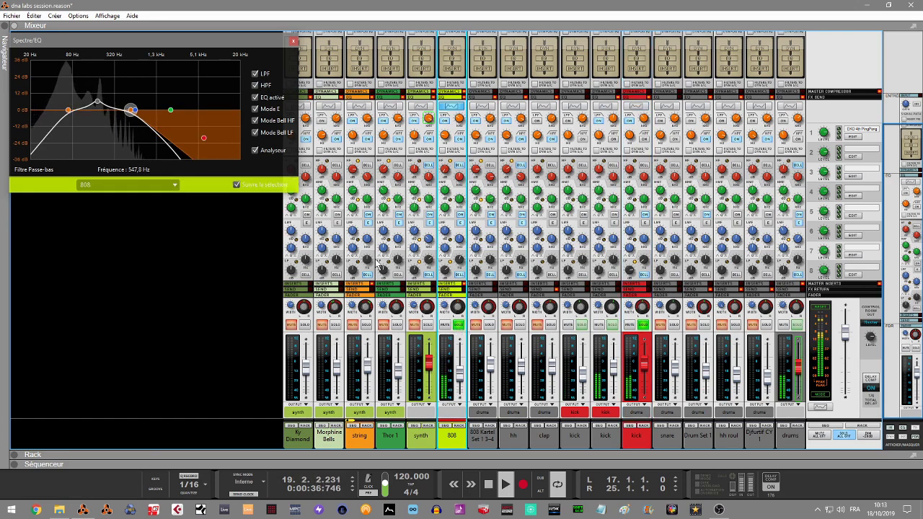
click(257, 74)
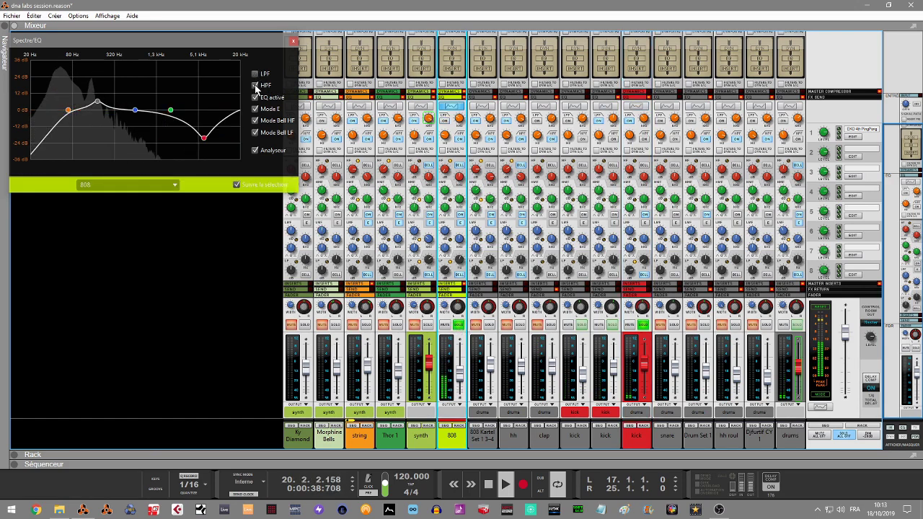
click(256, 85)
click(254, 97)
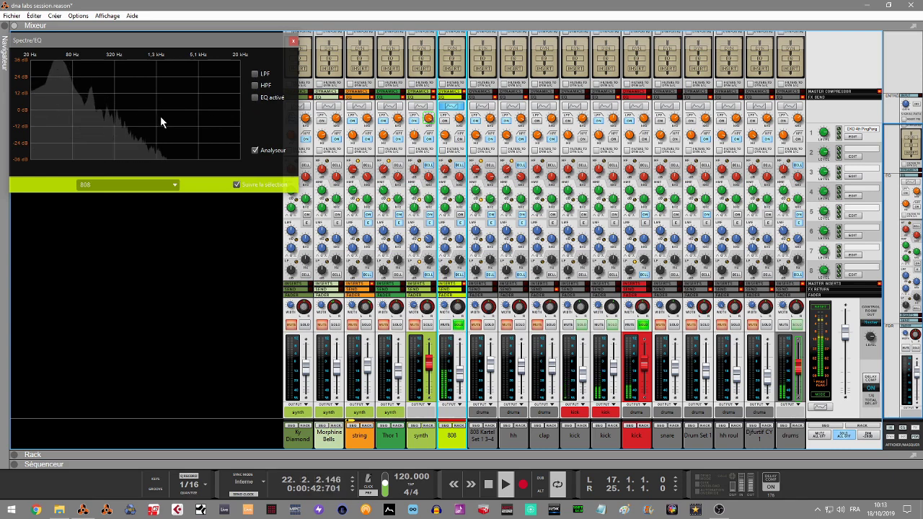
click(255, 74)
click(255, 85)
click(255, 98)
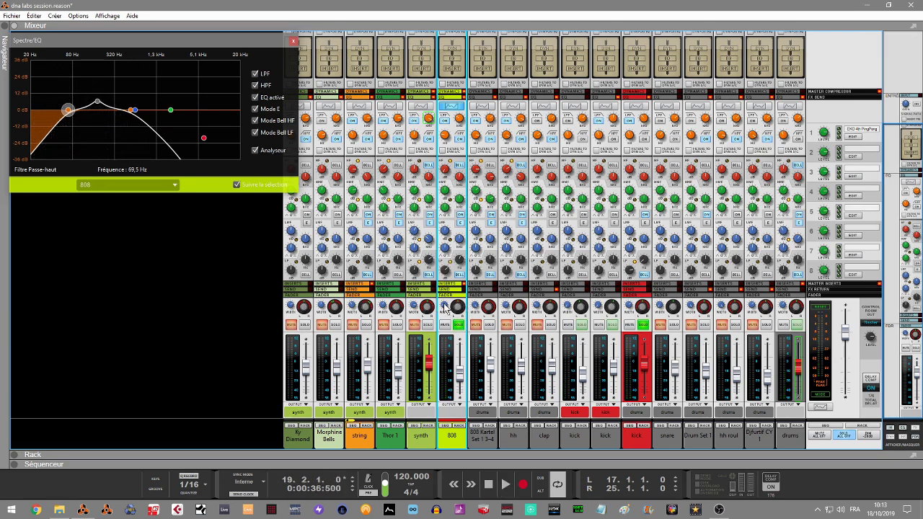
Step: Play the 808 with the kick bus while slightly adjusting the 808 channel's stereo width
key(space)
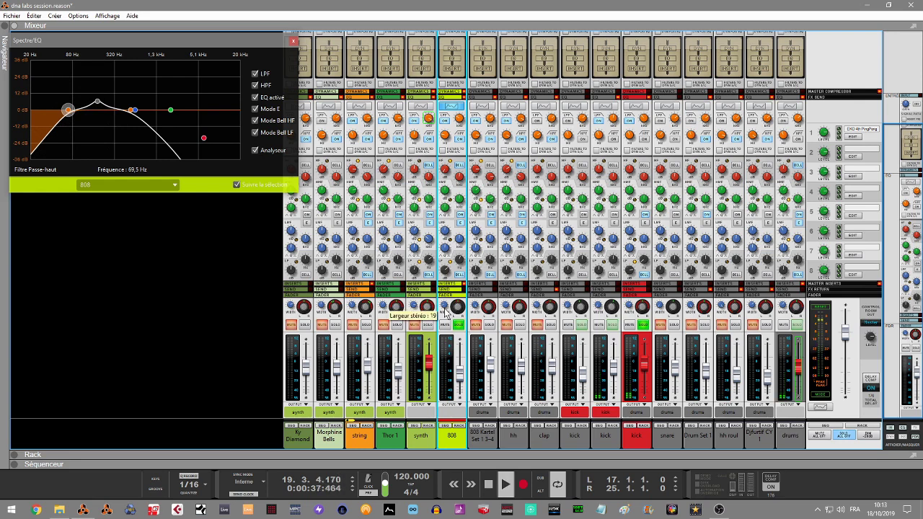
mouse_move(444, 308)
mouse_down()
mouse_move(445, 279)
mouse_move(448, 308)
mouse_up()
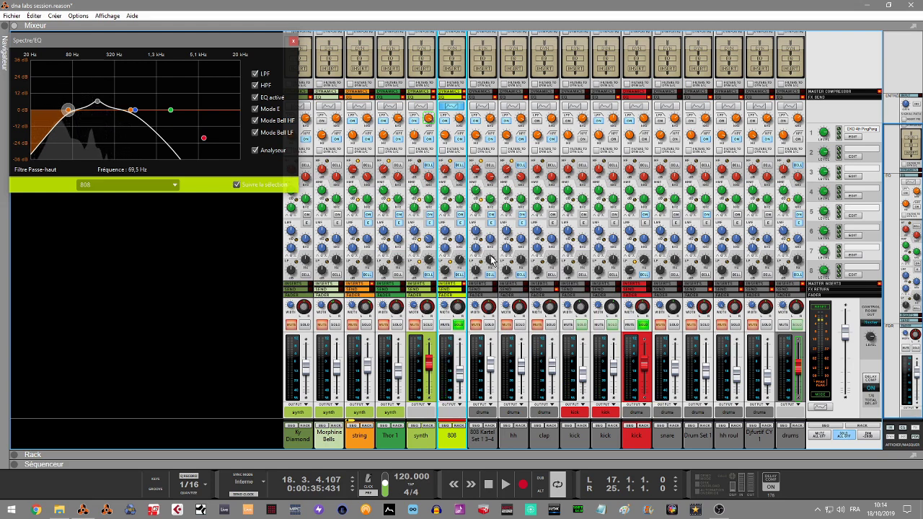
Step: Hide the EQ display, replace the 808 and kick solos with the drums bus, and play it
click(293, 44)
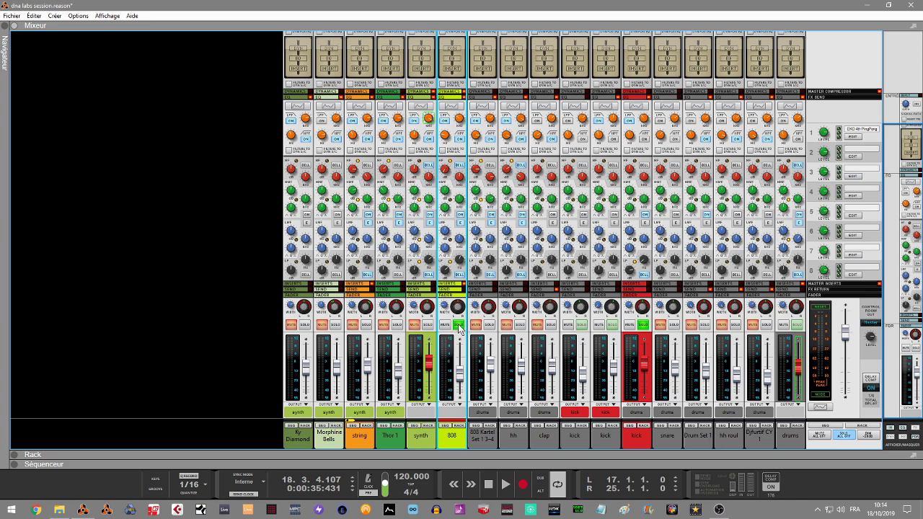
click(646, 328)
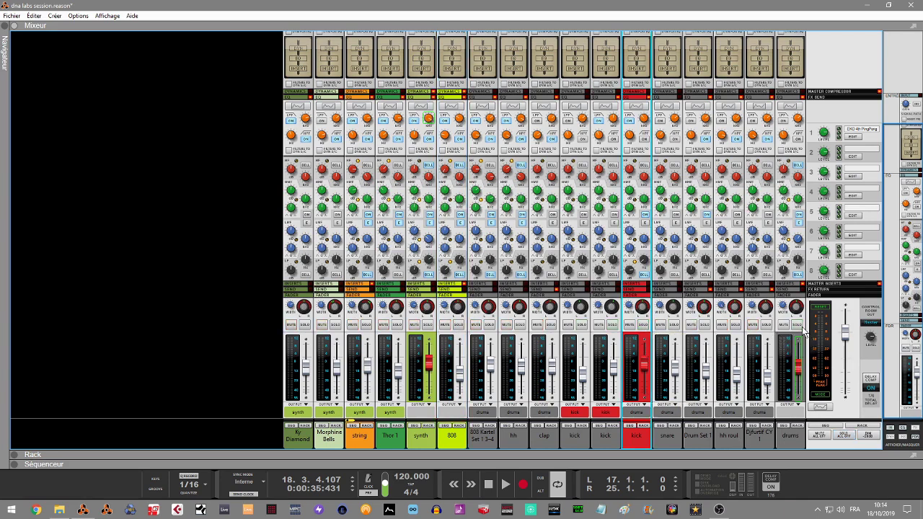
click(797, 327)
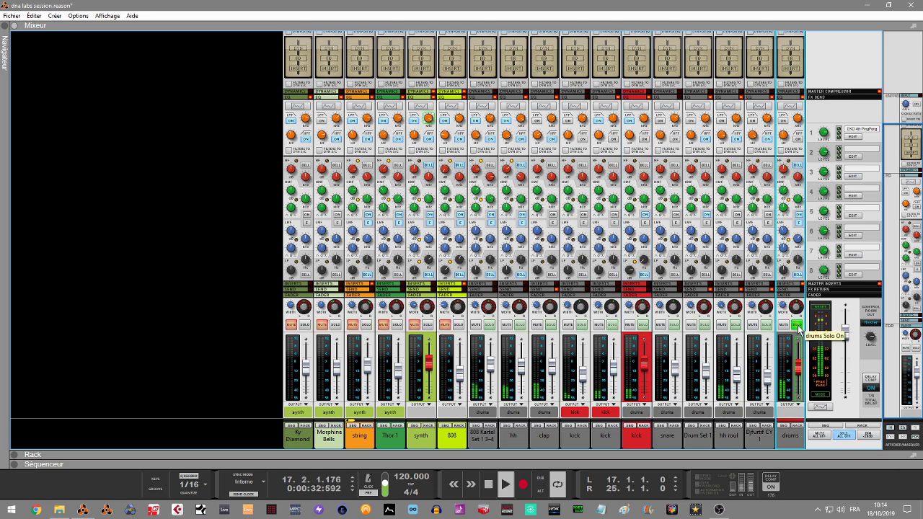
click(709, 324)
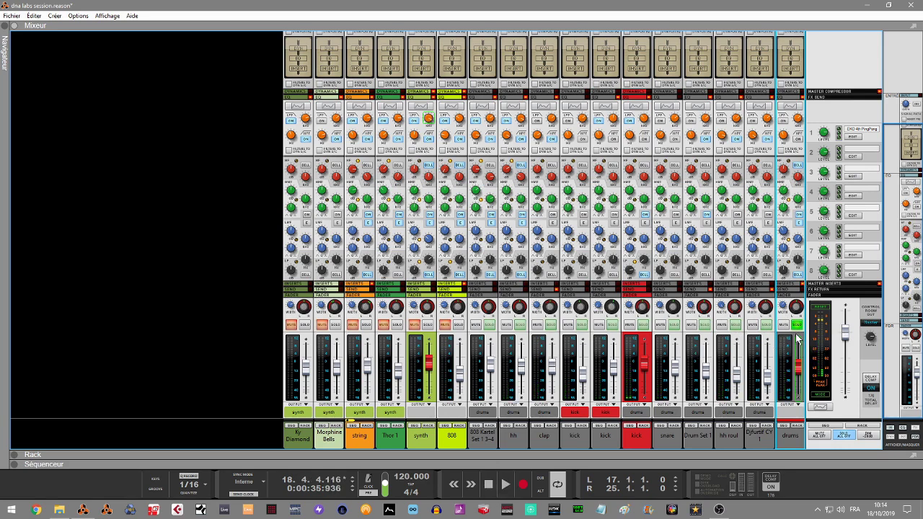
Step: Play the 808 with the drums bus, and switch its solo to the 808 Kartel Set 1 3-4 channel with the EQ curve shown
click(481, 353)
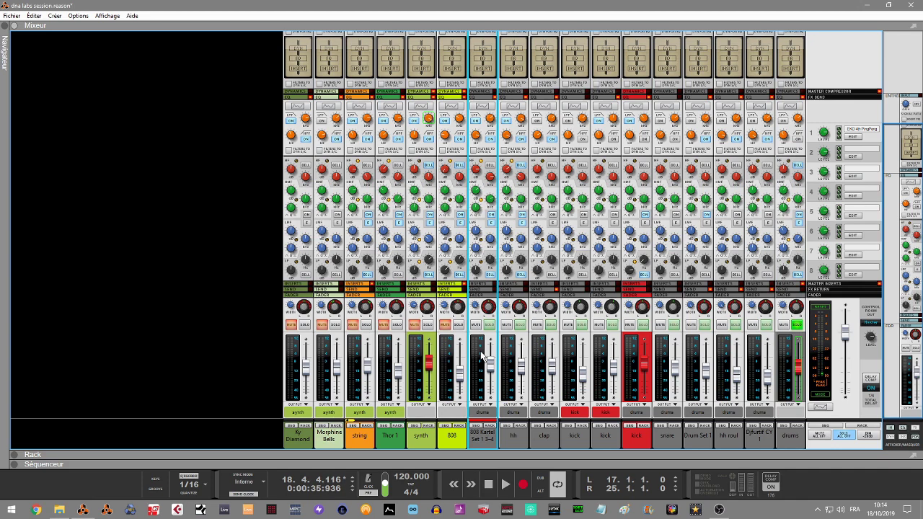
key(F2)
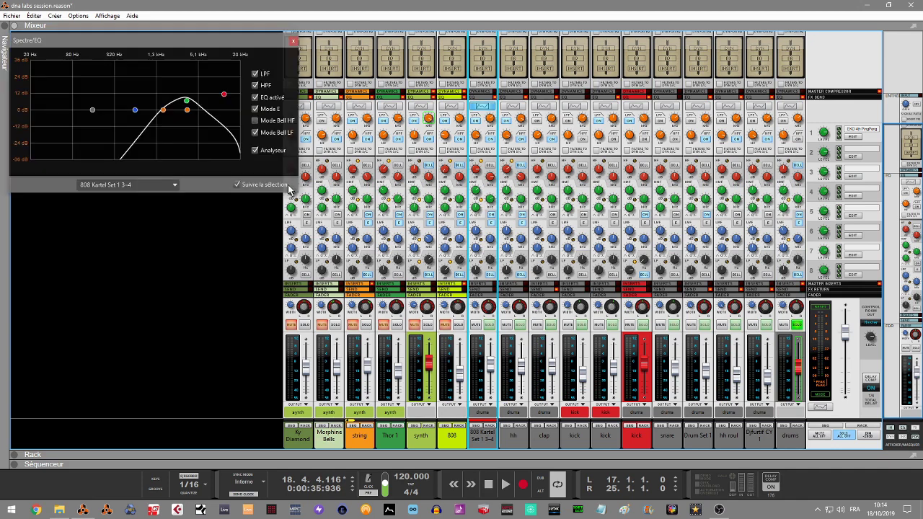
click(459, 326)
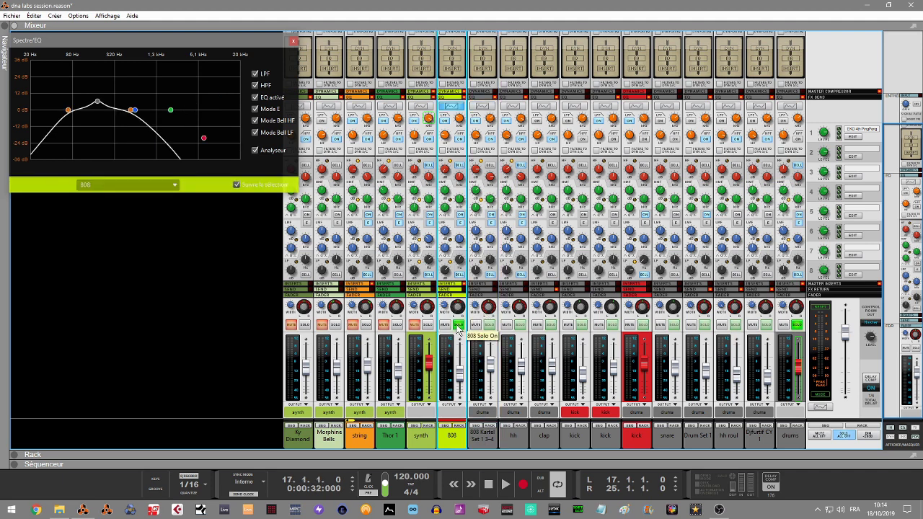
key(space)
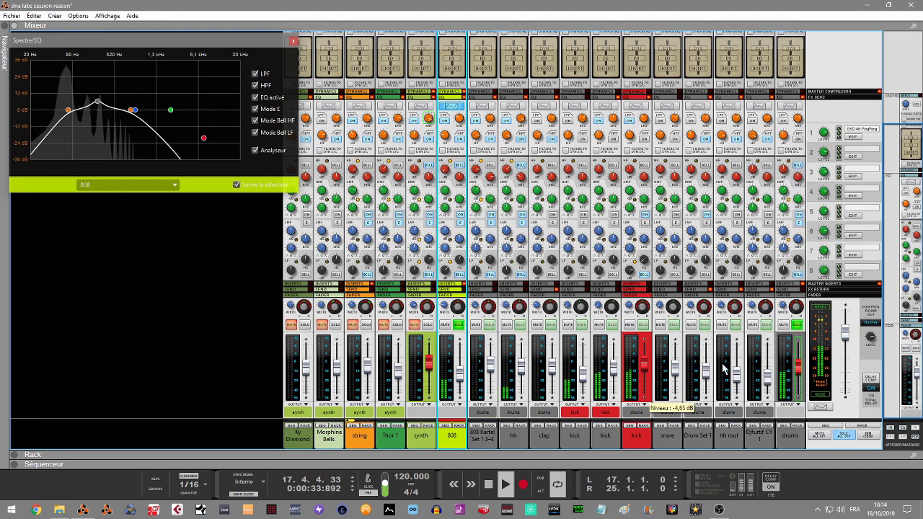
click(490, 329)
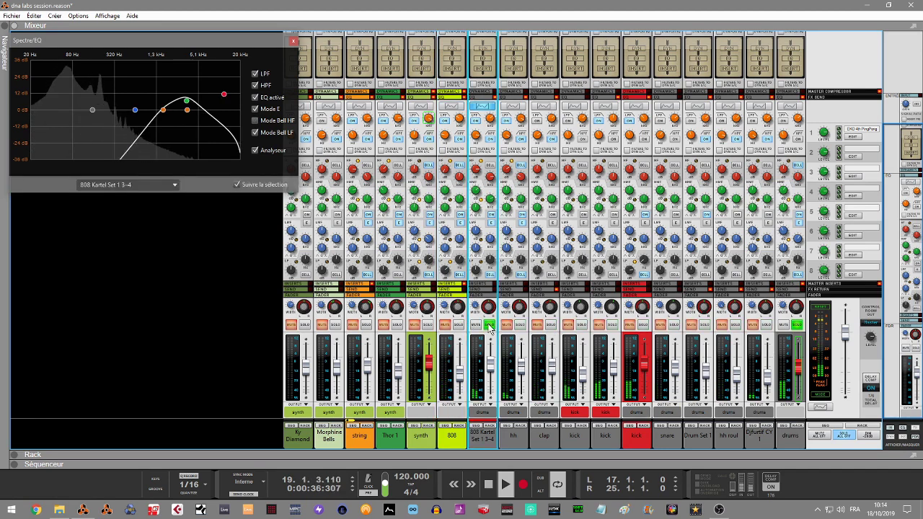
Step: Switch the 808 Kartel Set 1 3-4 channel's LPF, HPF and EQ off and back on during playback to compare
click(254, 73)
click(254, 85)
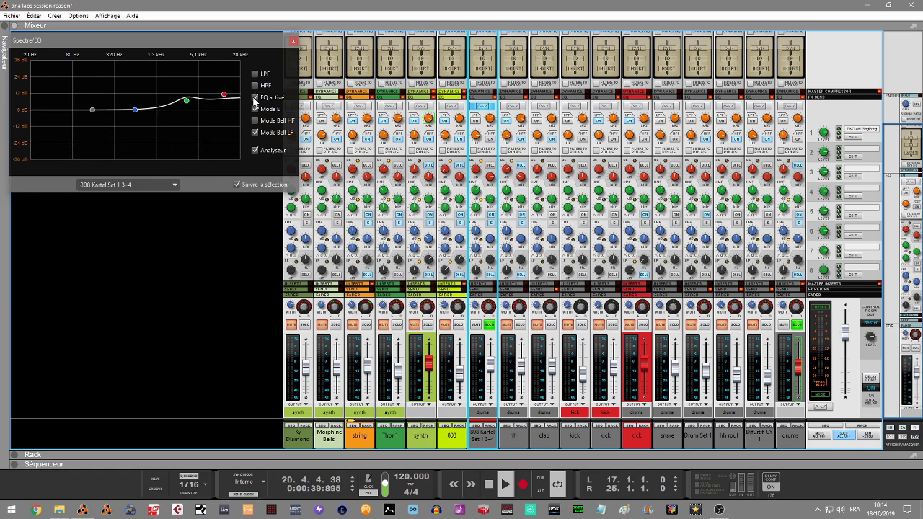
click(255, 98)
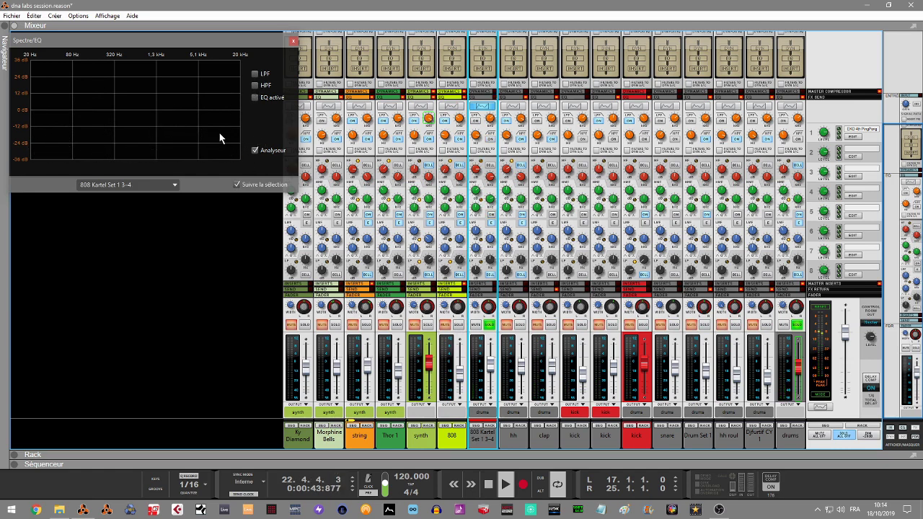
click(255, 73)
click(254, 85)
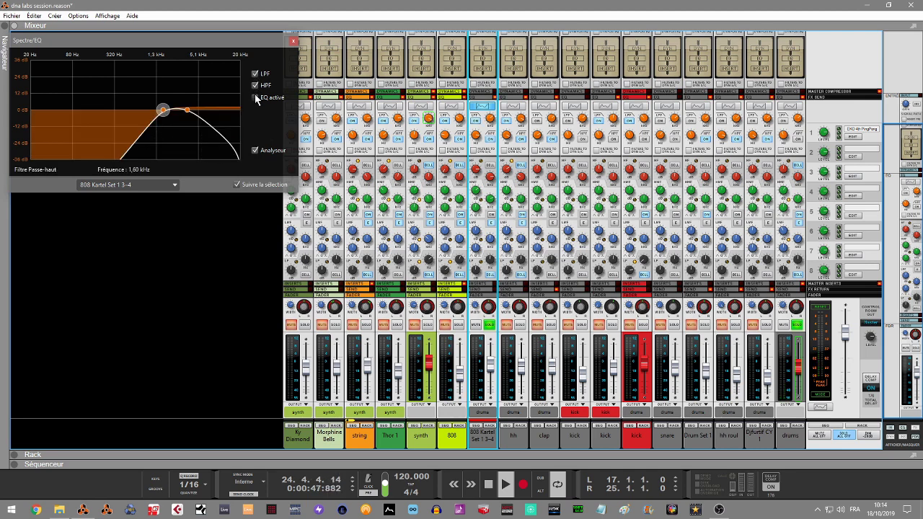
click(255, 98)
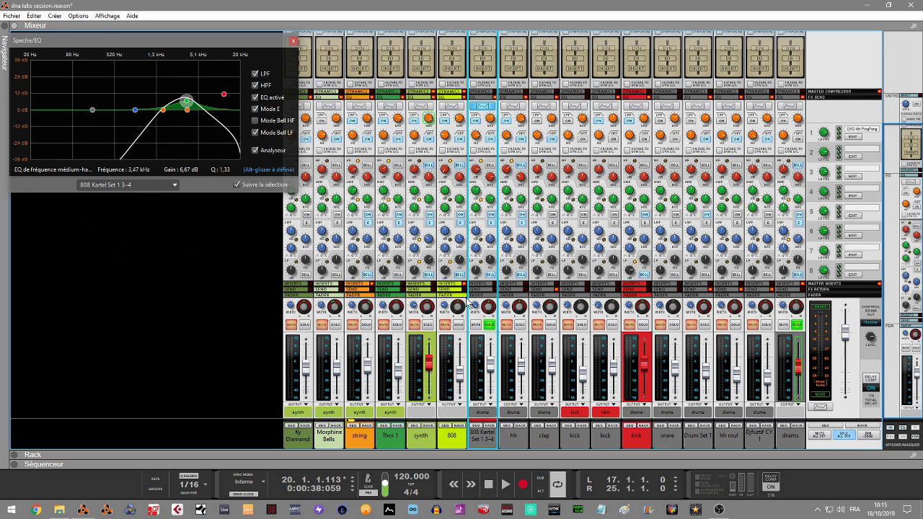
Step: Play the 808 Kartel Set 1 3-4 channel from the loop start and lower its high-pass filter to about 630 Hz
key(space)
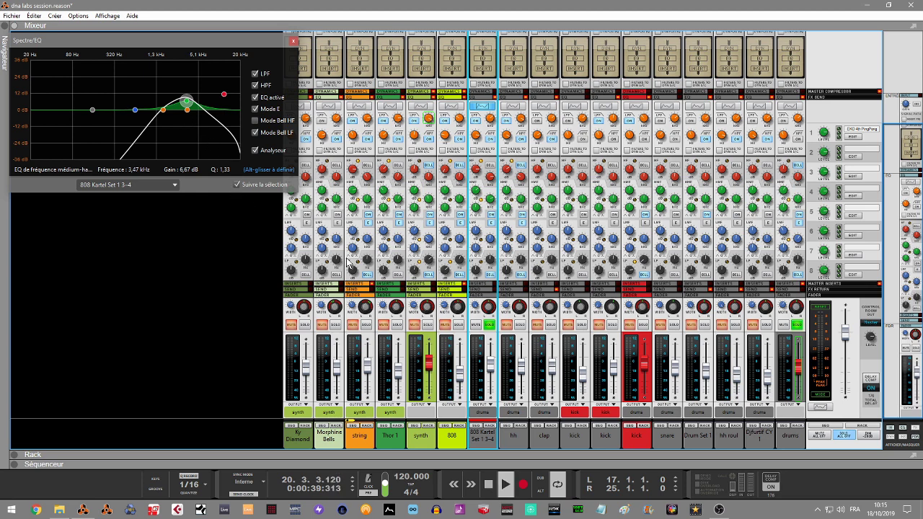
key(KP_1)
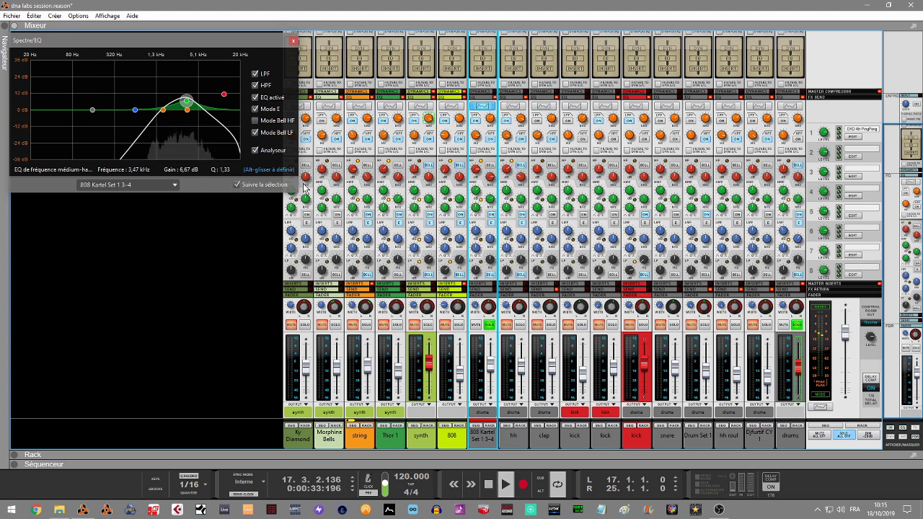
click(162, 111)
drag(163, 113, 137, 113)
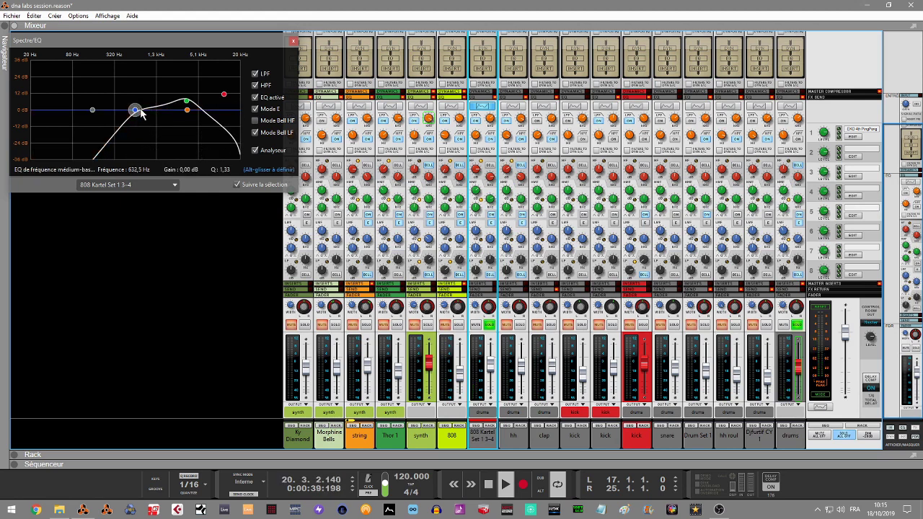
click(186, 100)
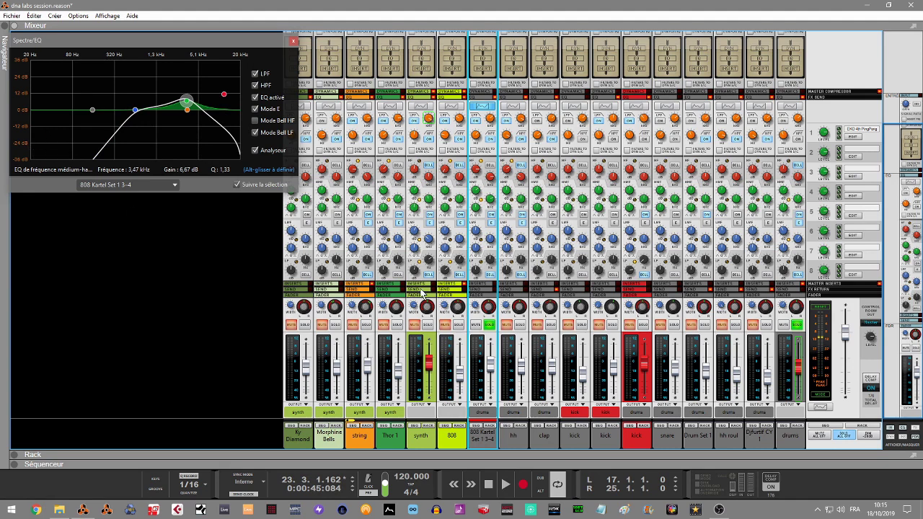
Step: Solo the hh channel in place of the 808 Kartel Set 1 3-4 channel and show the hh channel's EQ curve
click(511, 356)
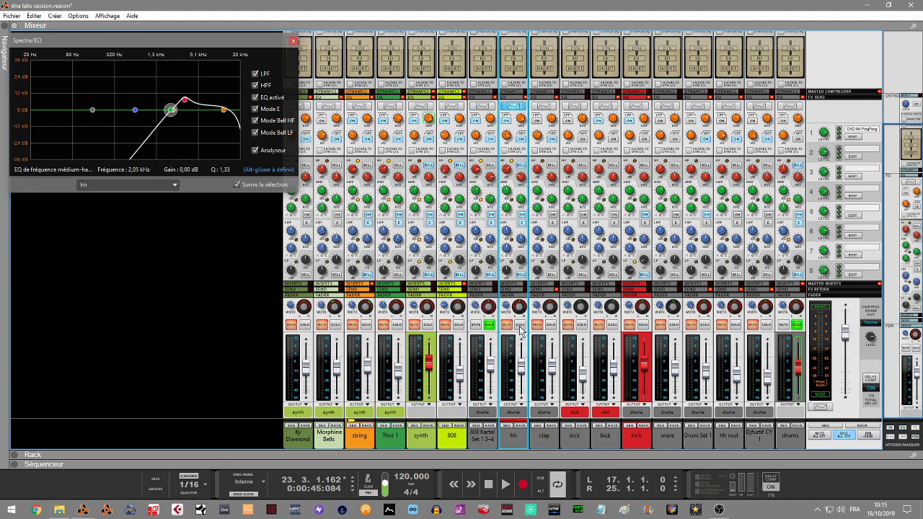
click(490, 328)
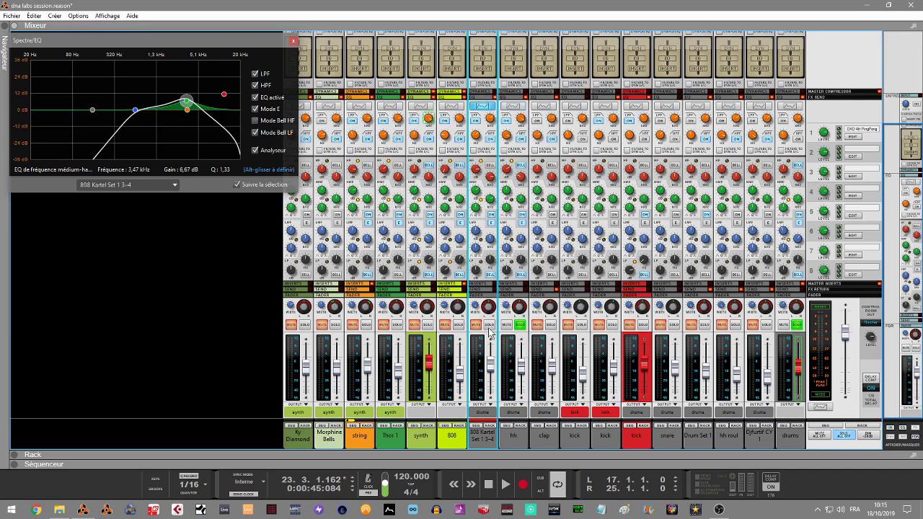
click(504, 365)
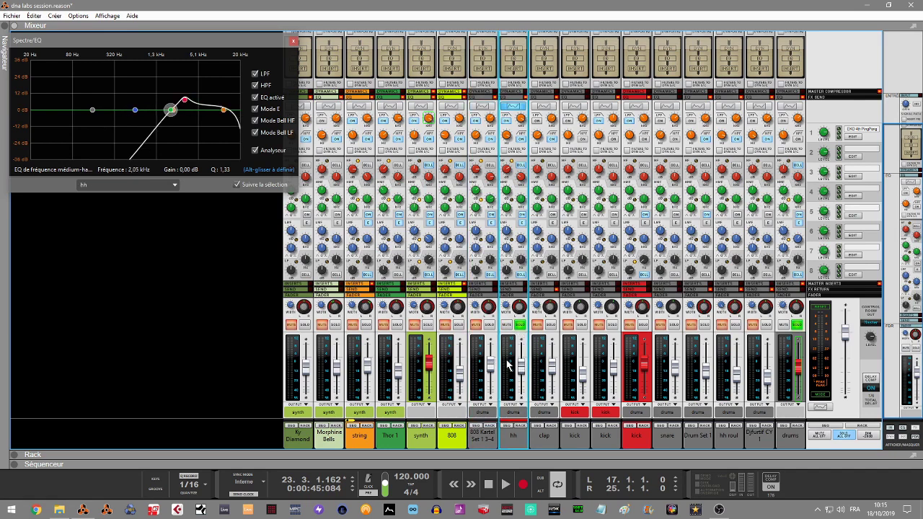
Step: Play the hh channel with its LPF, HPF and EQ off, and switch all three back on to compare
click(255, 73)
click(255, 85)
click(254, 97)
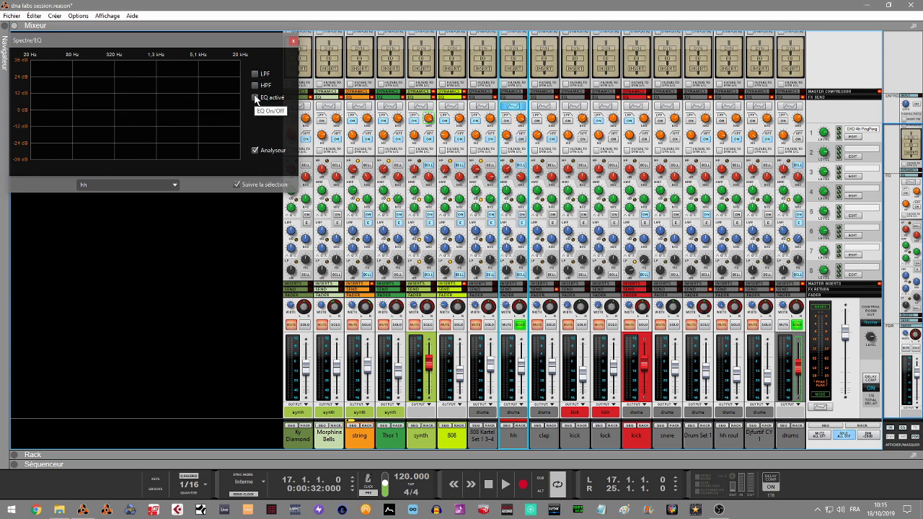
key(space)
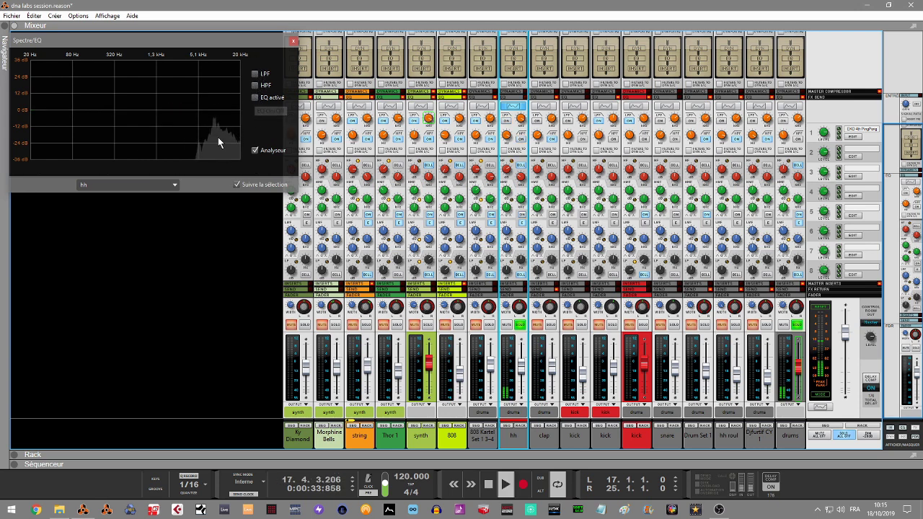
click(254, 74)
click(255, 86)
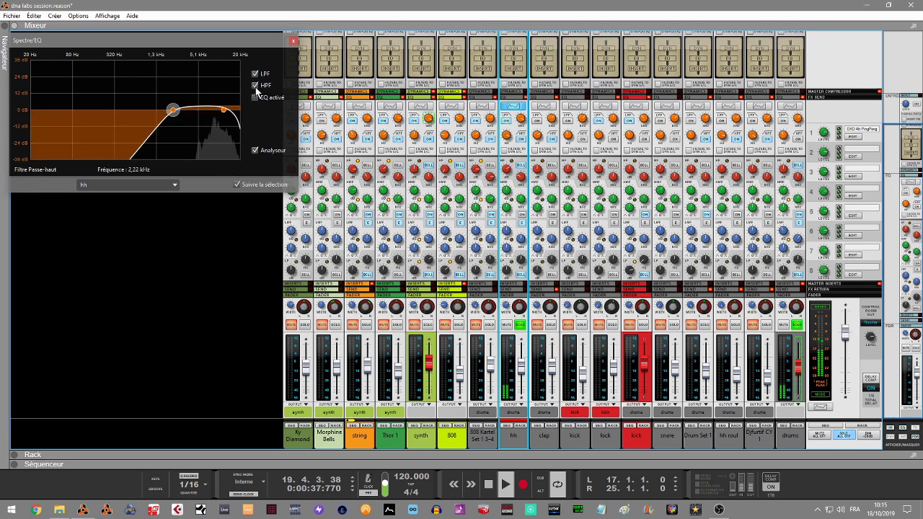
click(255, 97)
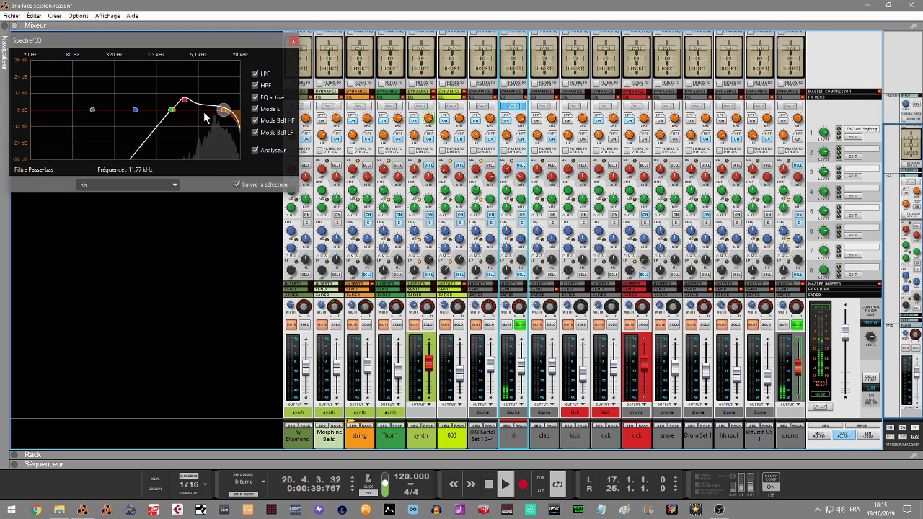
Step: Switch the hh channel's EQ off and on to compare, and move its high-frequency band to about 3.45 kHz and 7.30 dB
click(256, 98)
click(255, 98)
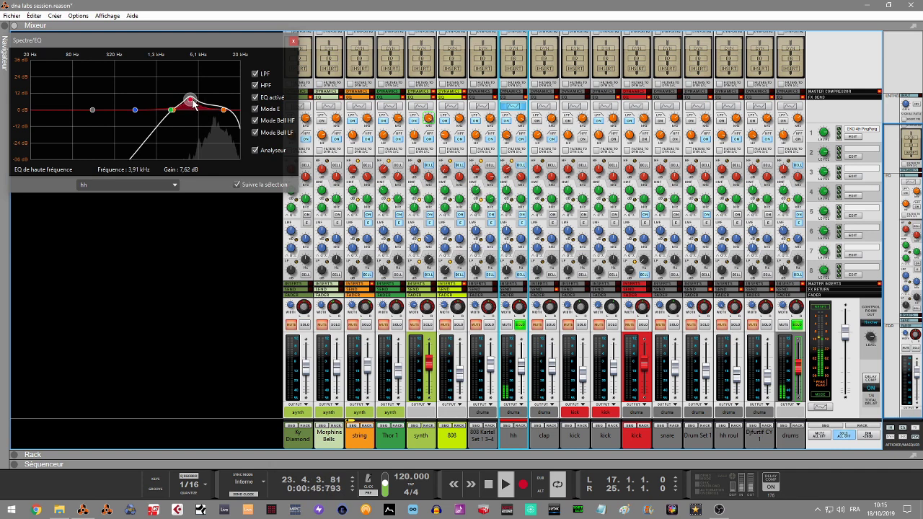
mouse_move(192, 103)
mouse_down()
mouse_move(202, 105)
mouse_move(187, 105)
mouse_up()
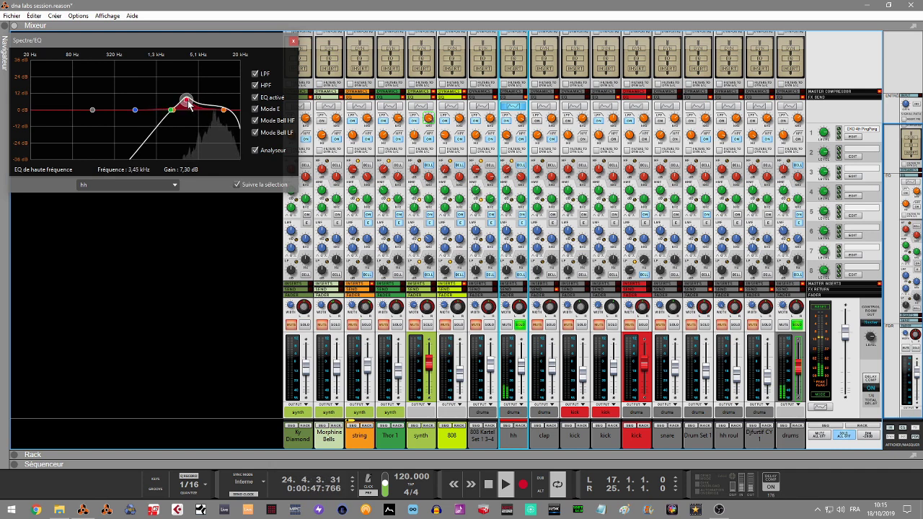
Step: Solo the clap channel in place of hh and play it with its HPF switched off and back on to compare
click(539, 373)
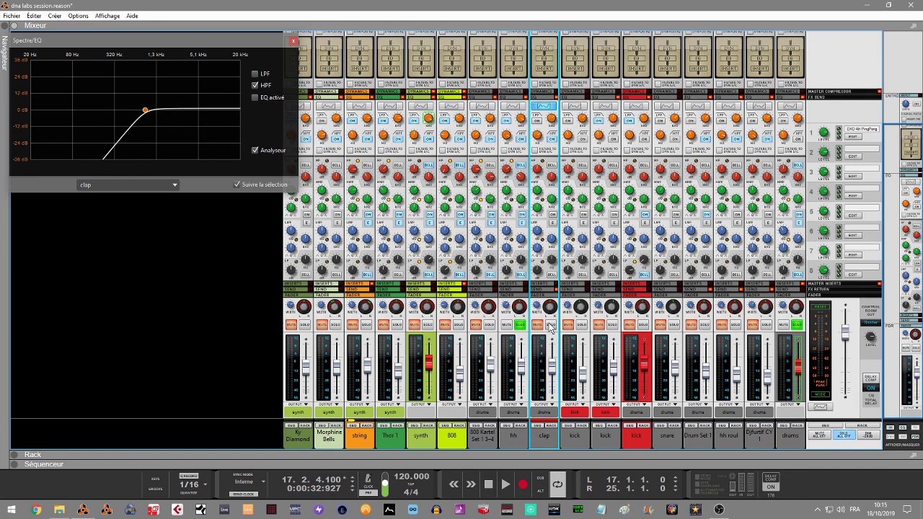
click(519, 329)
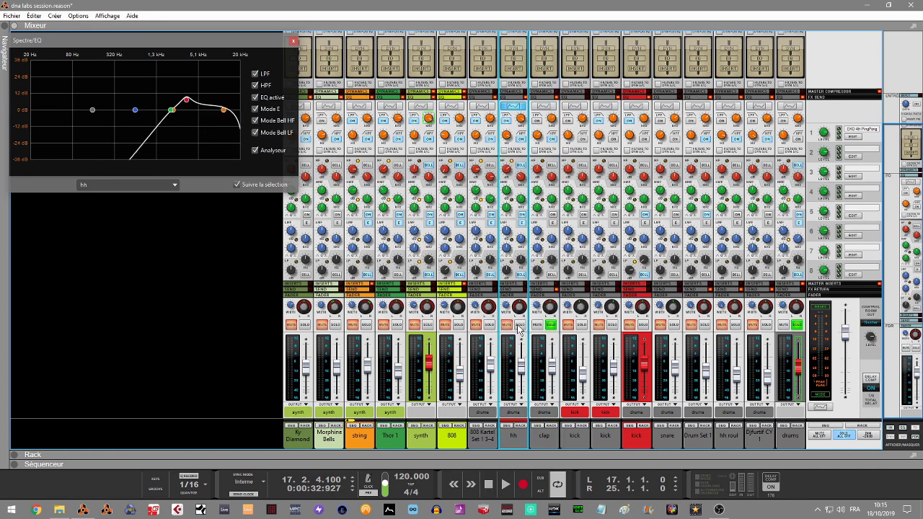
click(545, 351)
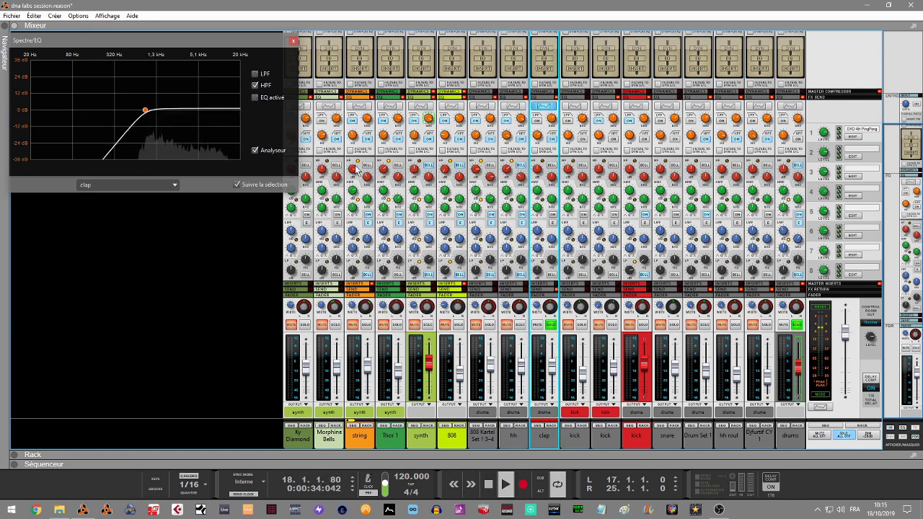
click(255, 85)
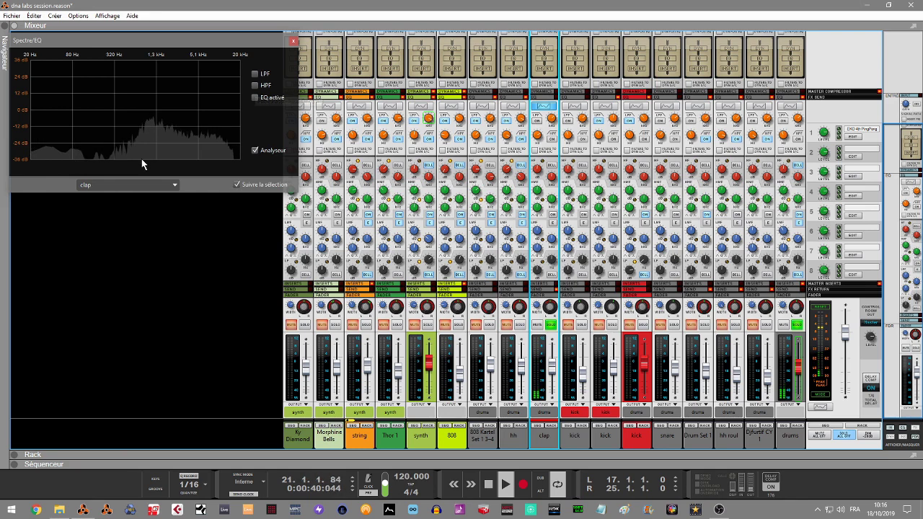
click(255, 85)
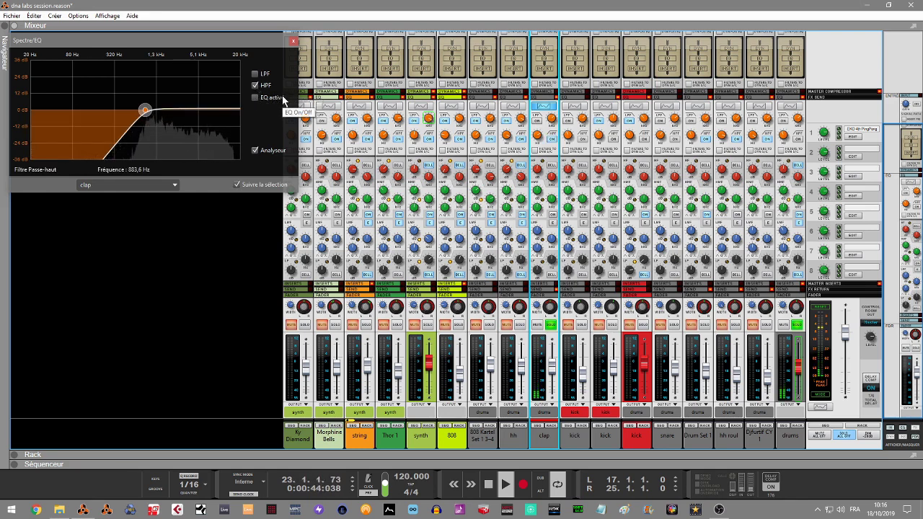
Step: Unsolo the clap and play the first grey kick channel soloed together with the red kick bus, with its spectrum displayed
click(552, 328)
click(574, 349)
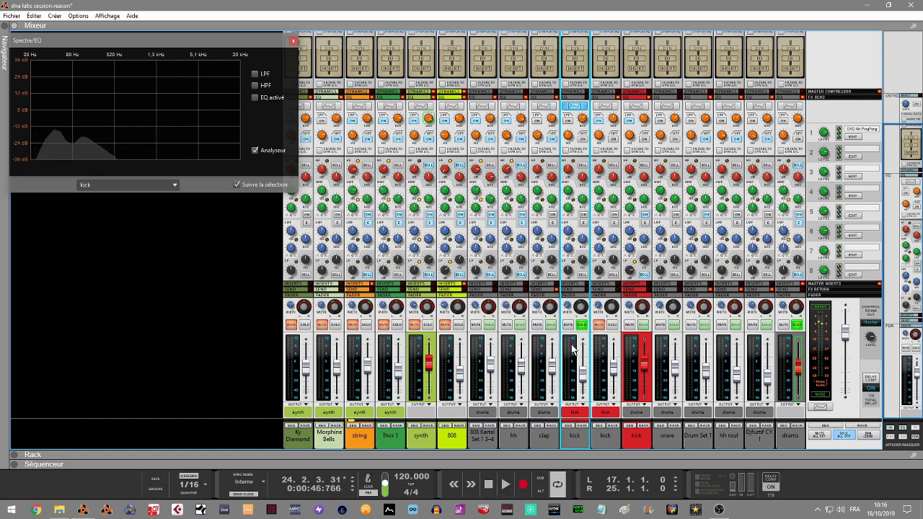
key(space)
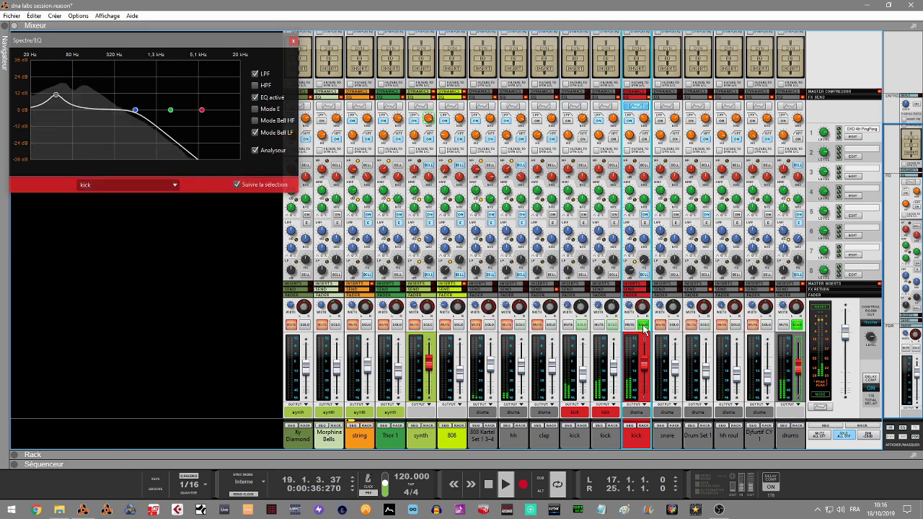
click(581, 325)
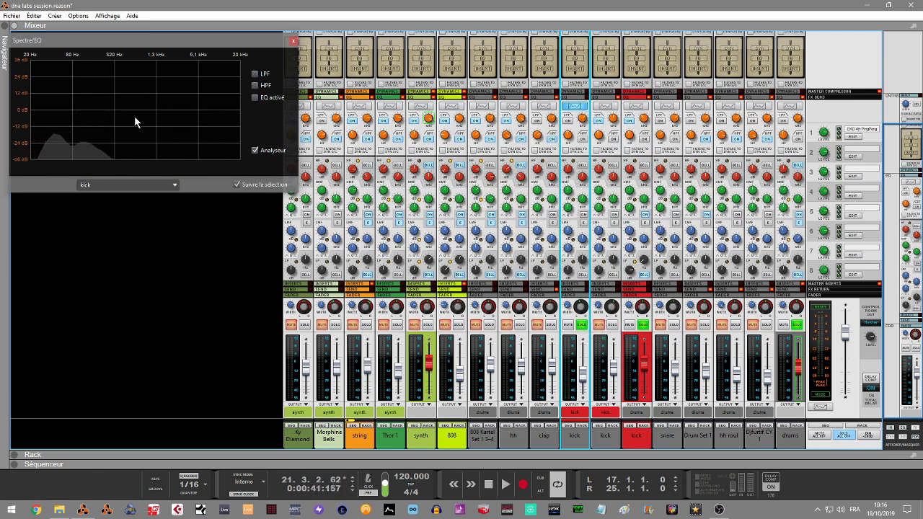
key(space)
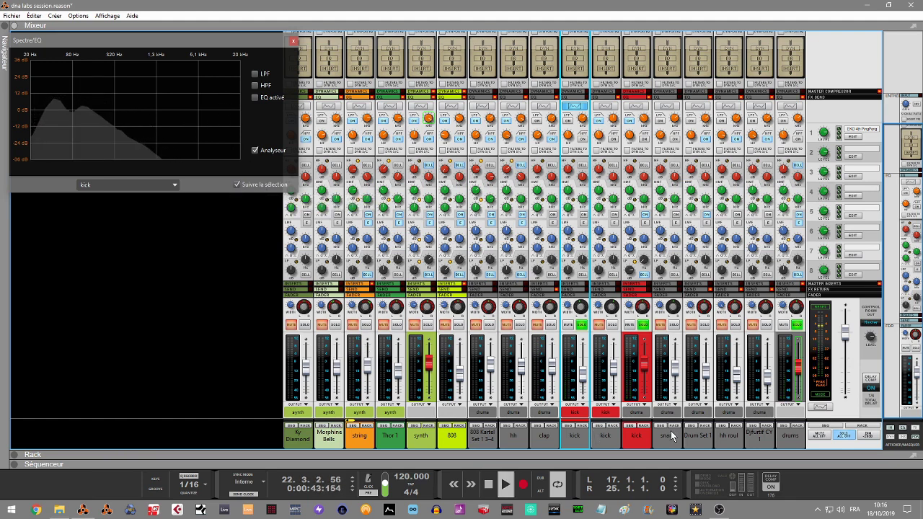
Step: Solo the second grey kick channel in place of the first and compare it with its LPF off and on
click(612, 332)
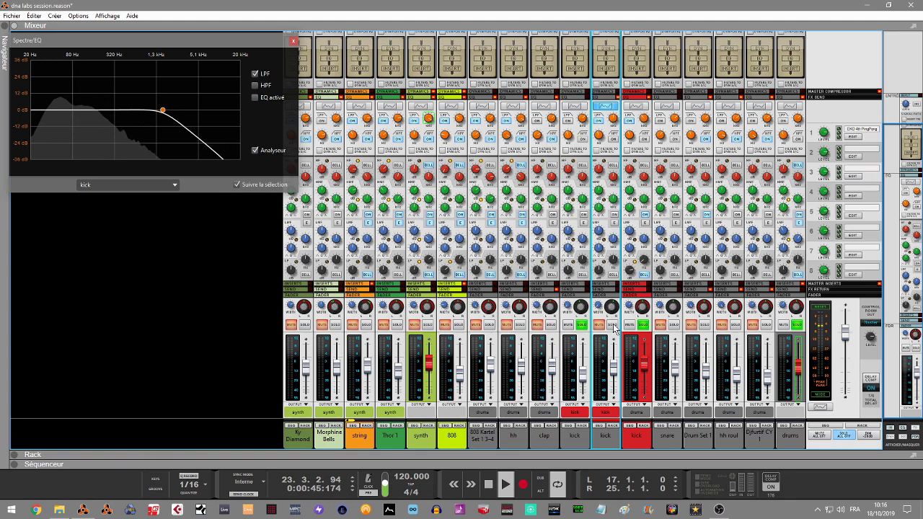
click(612, 325)
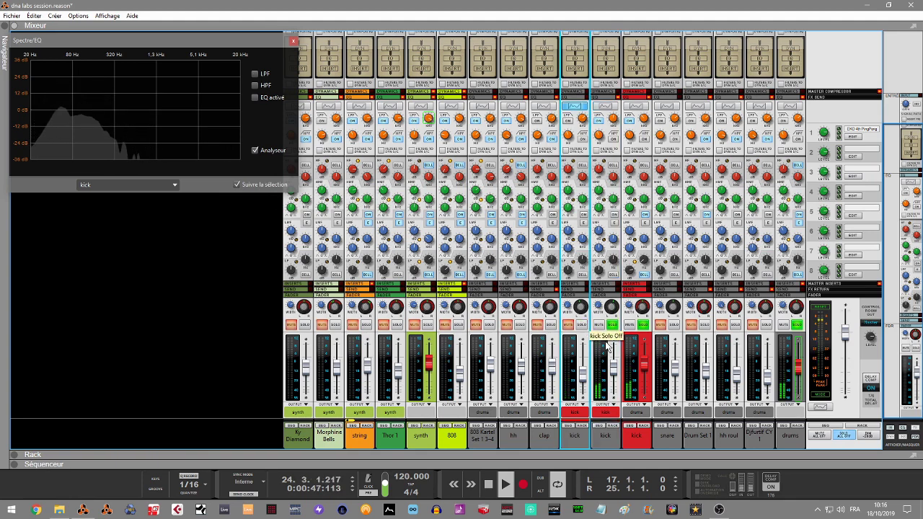
click(607, 348)
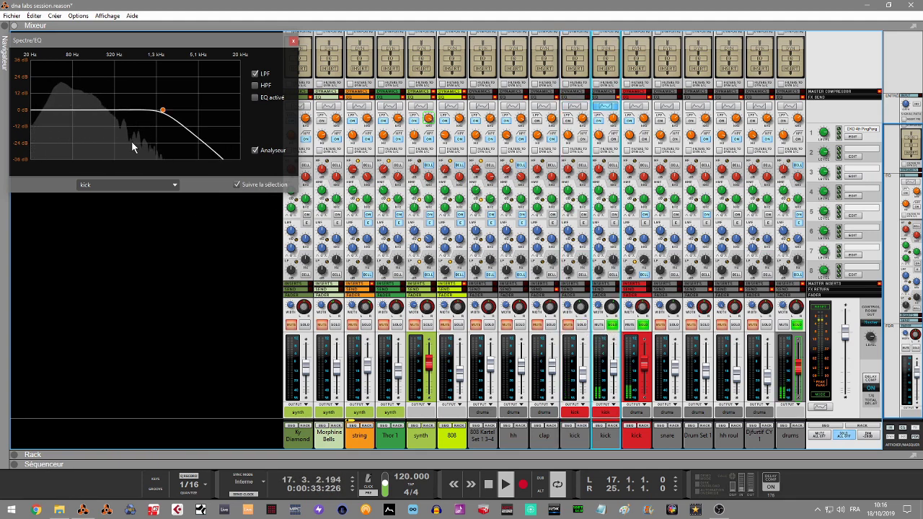
click(255, 73)
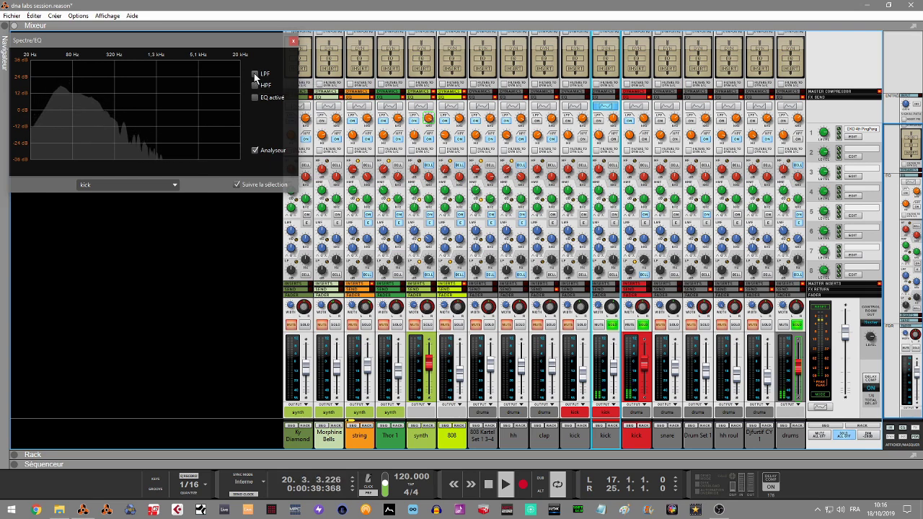
click(254, 74)
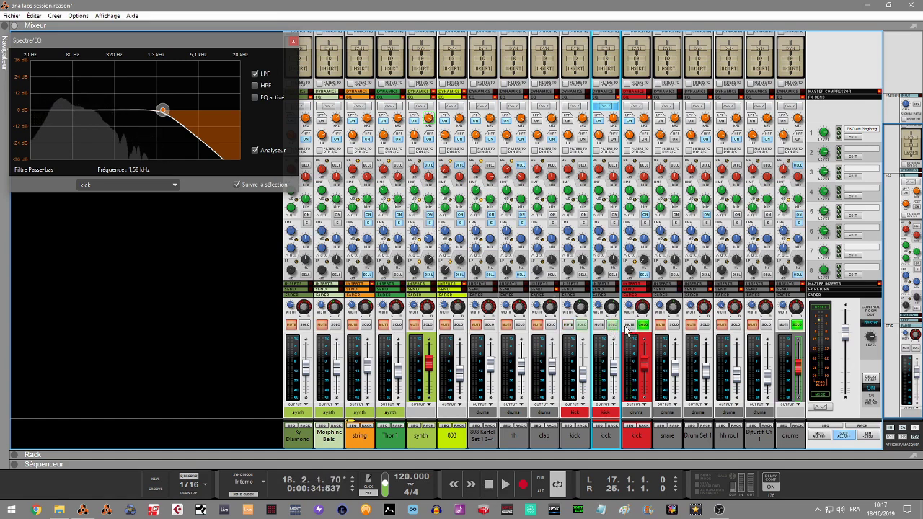
Step: Unsolo the red kick bus and play all the drums while switching the bus's LPF off and on to compare
click(646, 328)
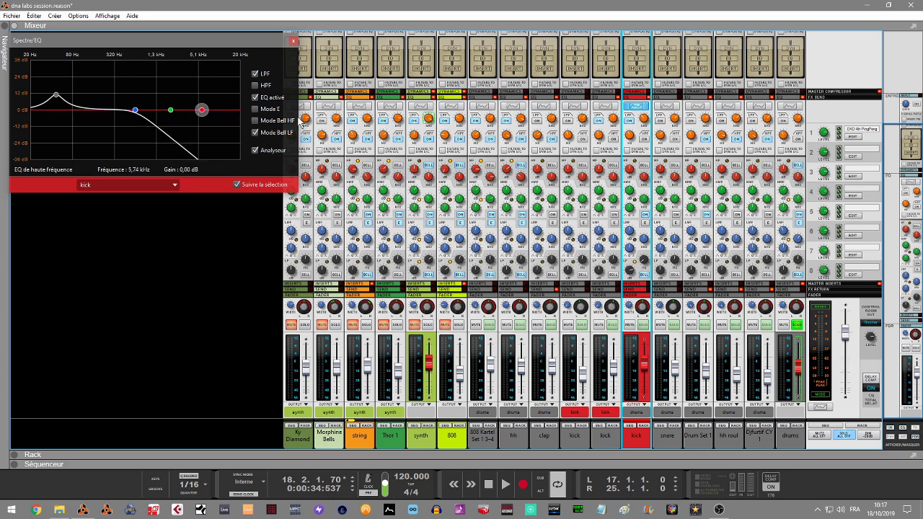
key(space)
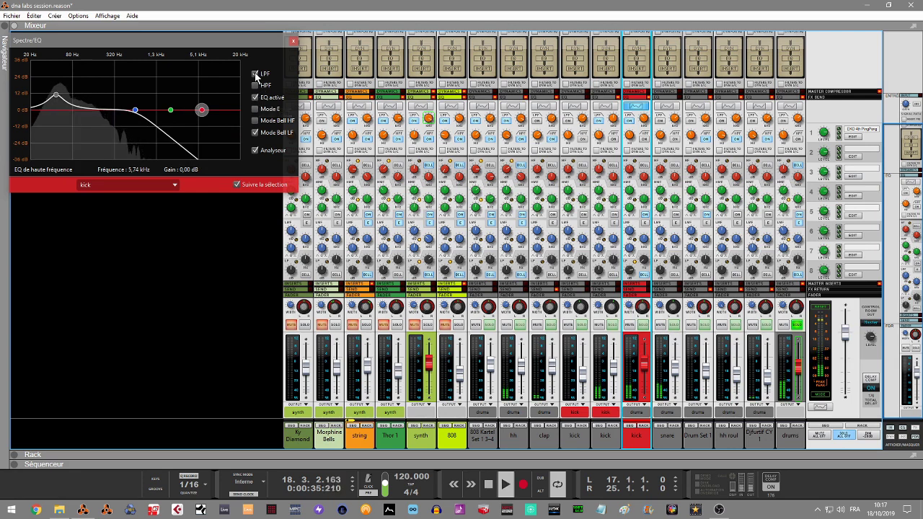
click(255, 74)
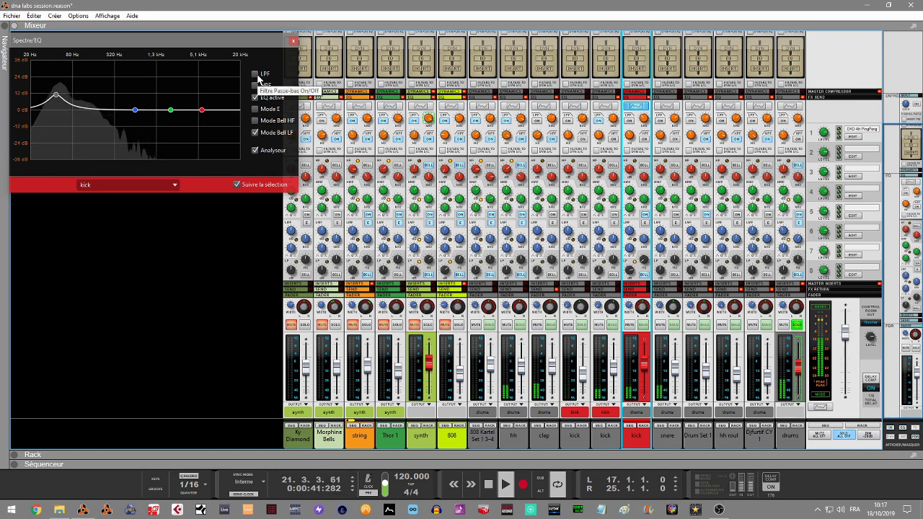
click(254, 74)
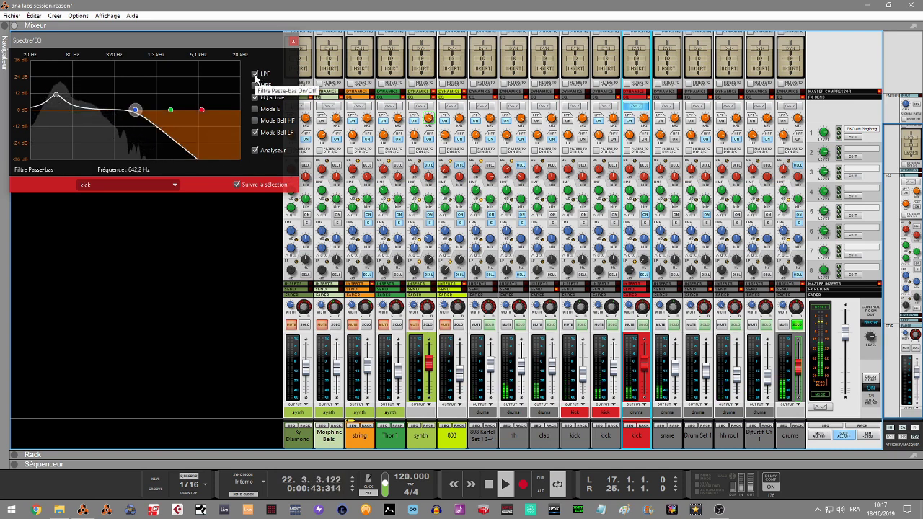
click(254, 74)
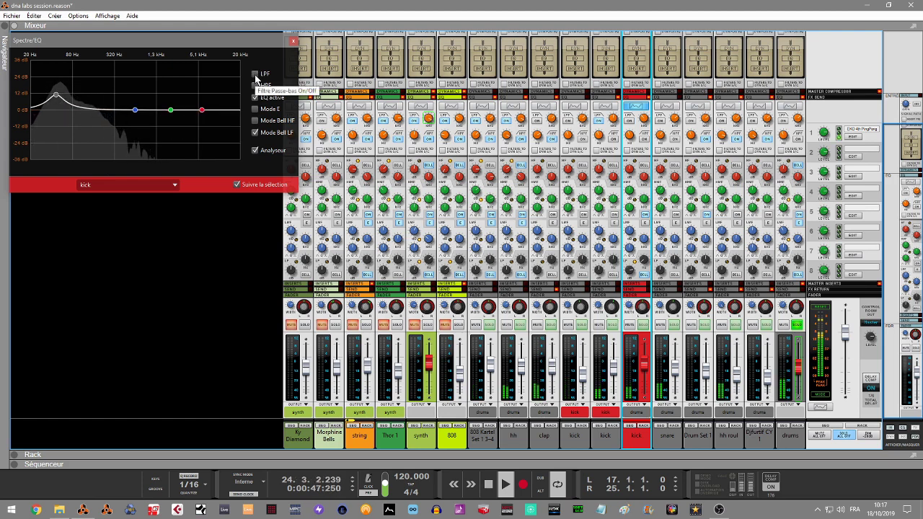
click(254, 74)
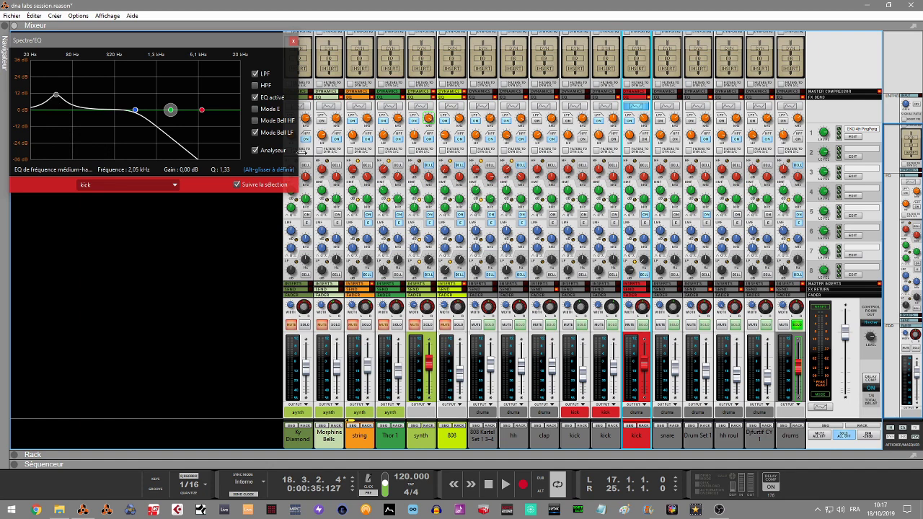
Step: Solo the snare channel and switch on its LPF, HPF and EQ during playback
click(674, 325)
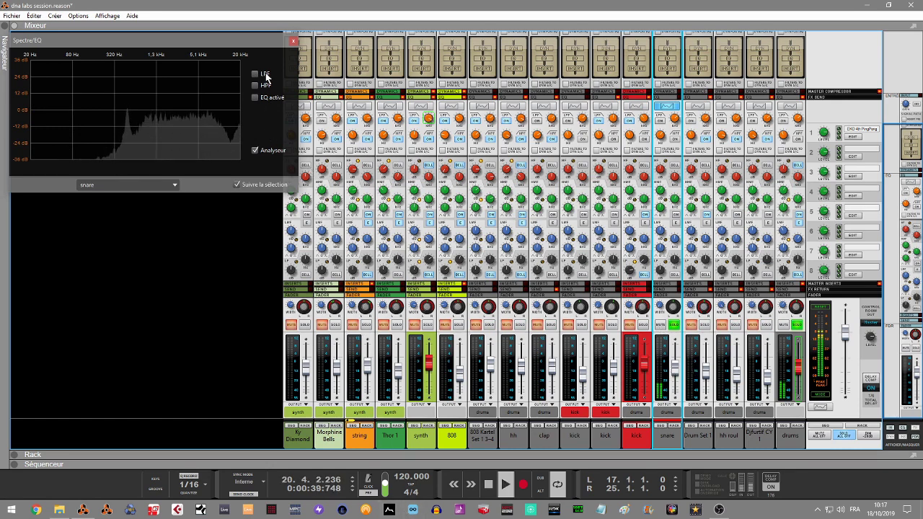
click(255, 74)
click(255, 85)
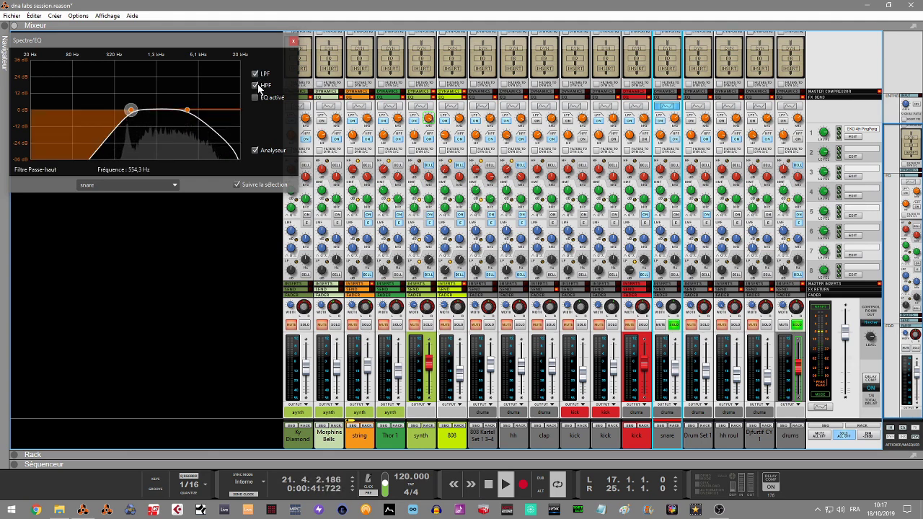
click(255, 97)
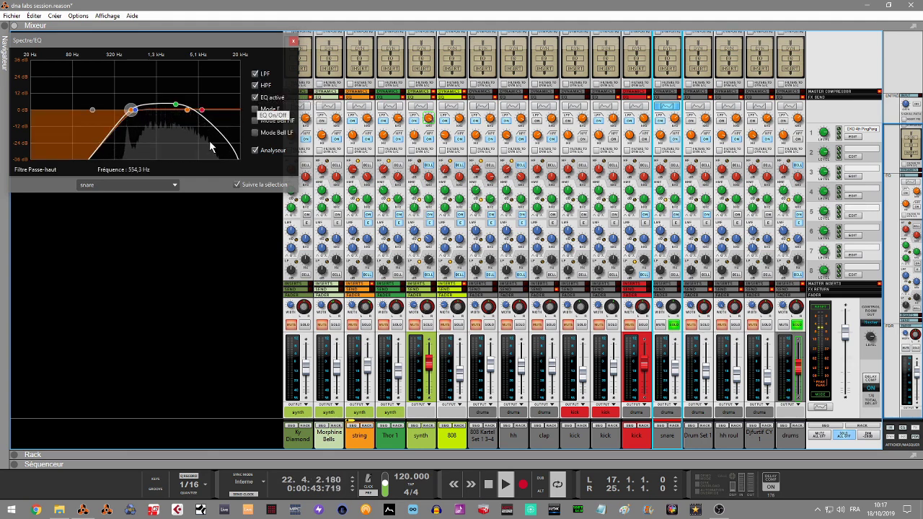
click(202, 110)
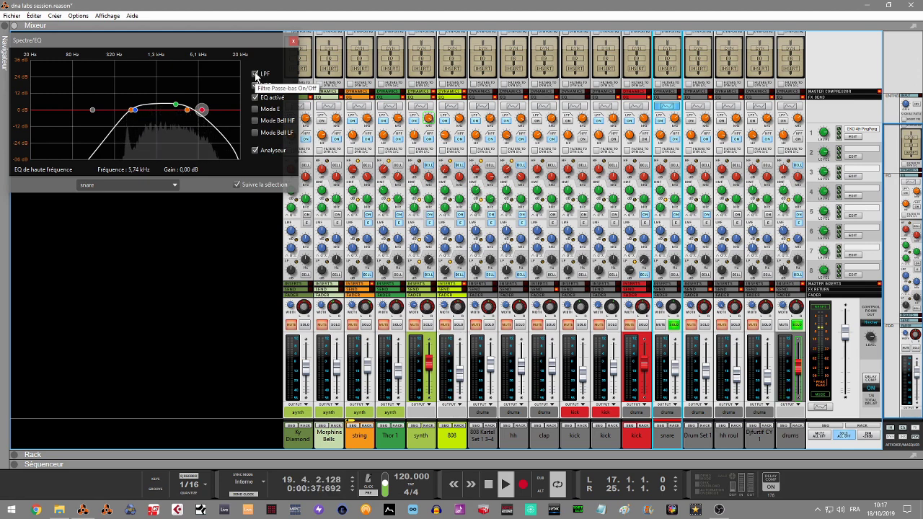
Step: Switch off the snare's LPF, HPF and EQ, re-enable them one at a time to compare, and leave only the LPF off
click(255, 75)
click(256, 85)
click(255, 97)
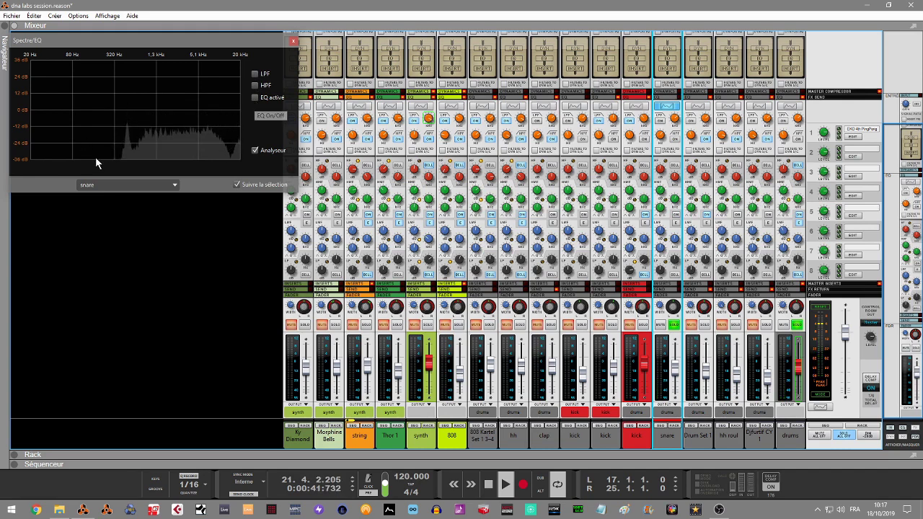
click(255, 85)
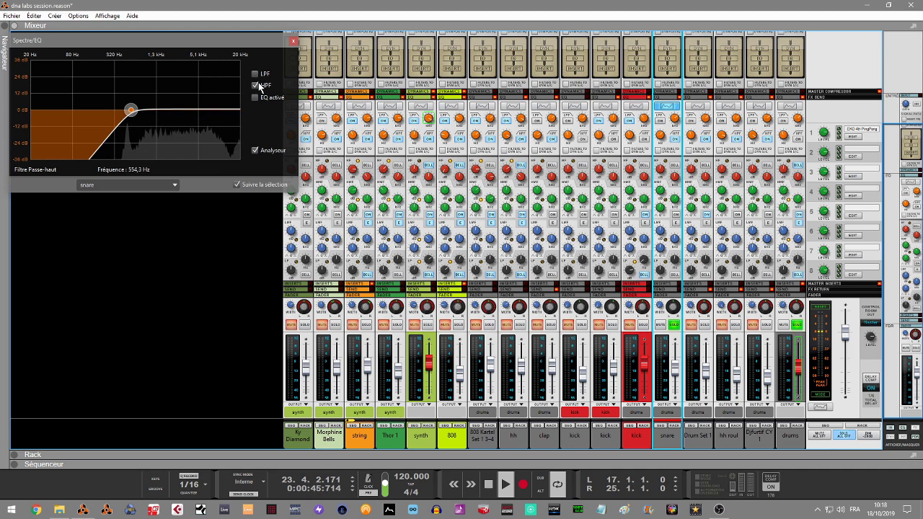
click(255, 97)
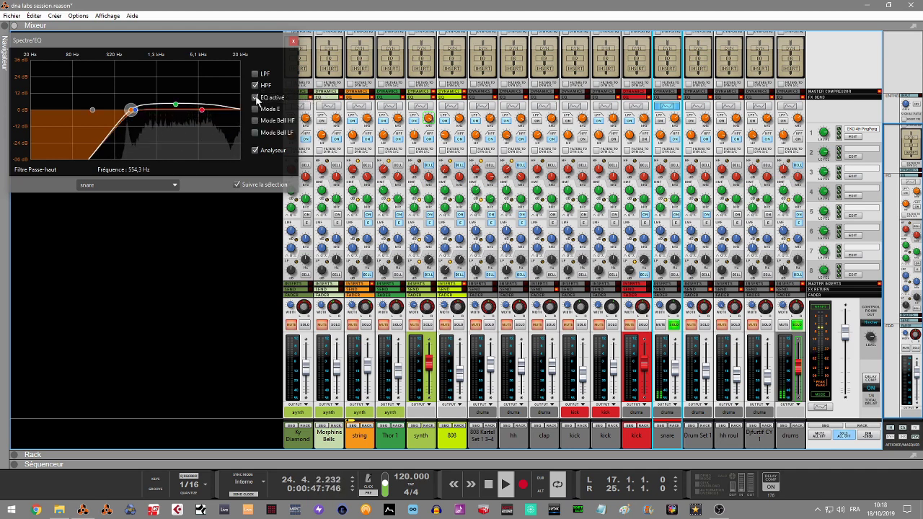
click(255, 74)
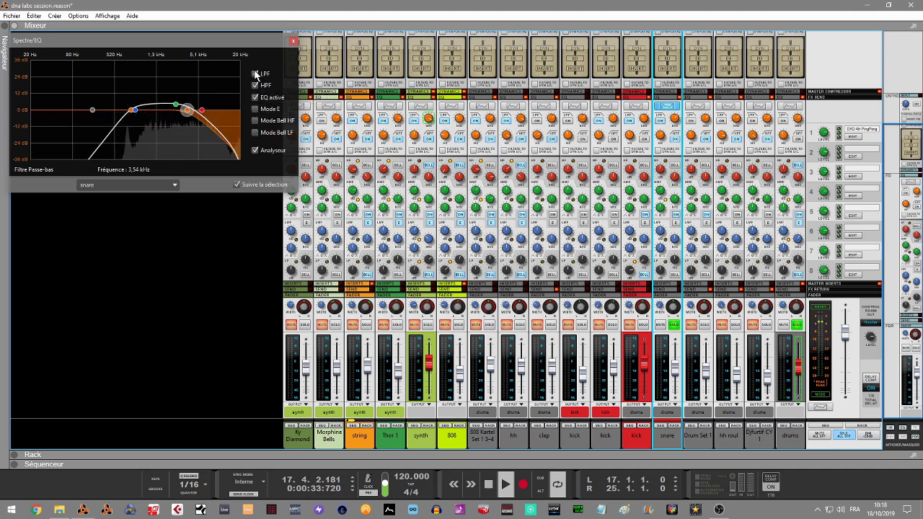
click(255, 74)
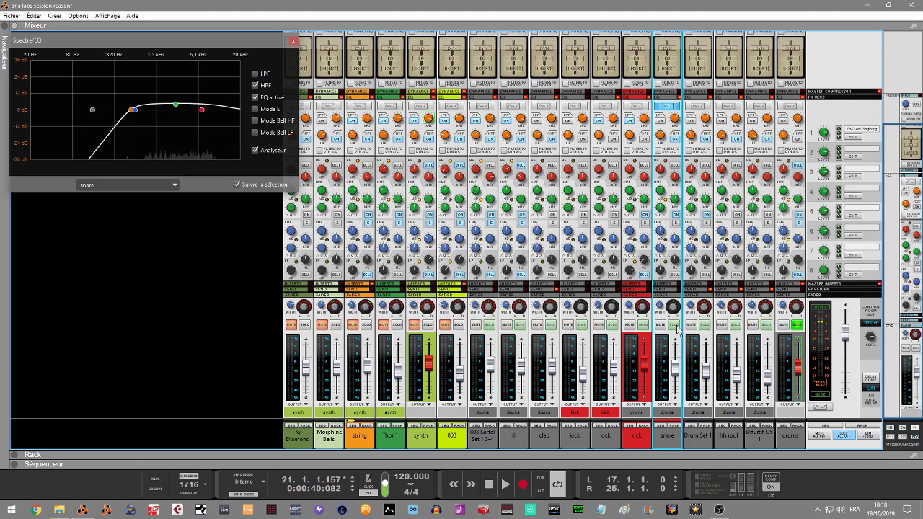
Step: Solo and play the Drum Set 1 channel, and move the sequencer loop to run from bar 25 to bar 33
click(704, 328)
key(space)
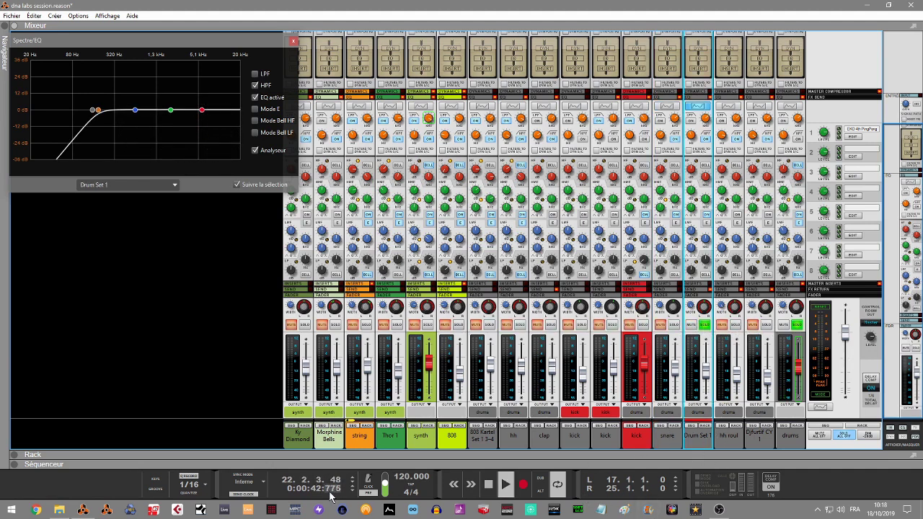
click(22, 465)
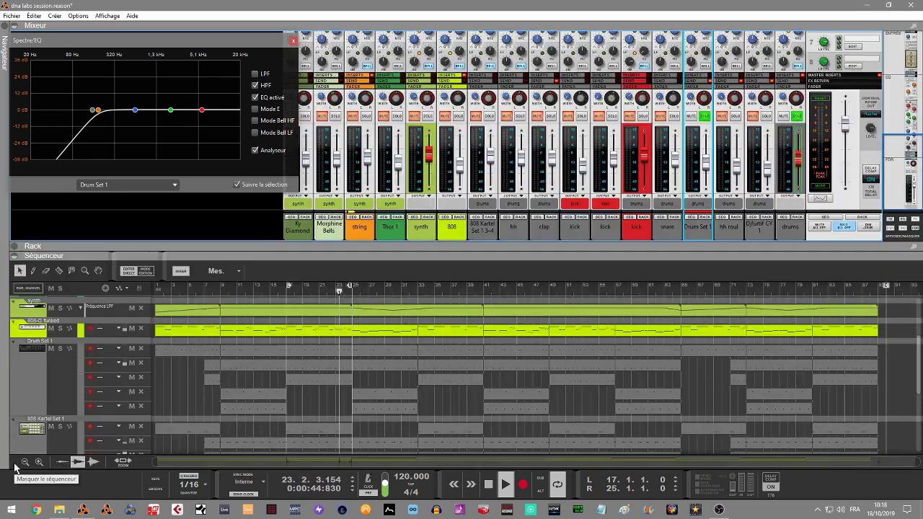
mouse_move(350, 290)
mouse_down()
mouse_move(423, 288)
mouse_move(416, 290)
mouse_up()
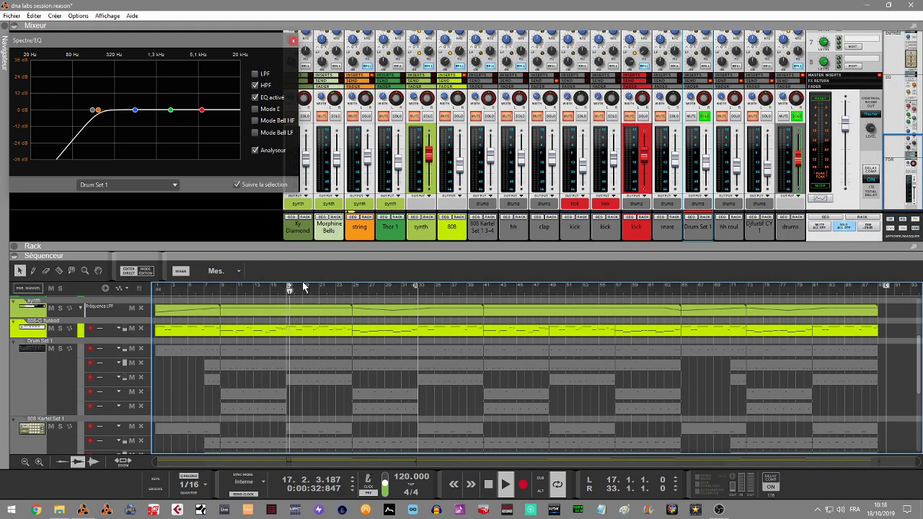
drag(289, 287, 353, 296)
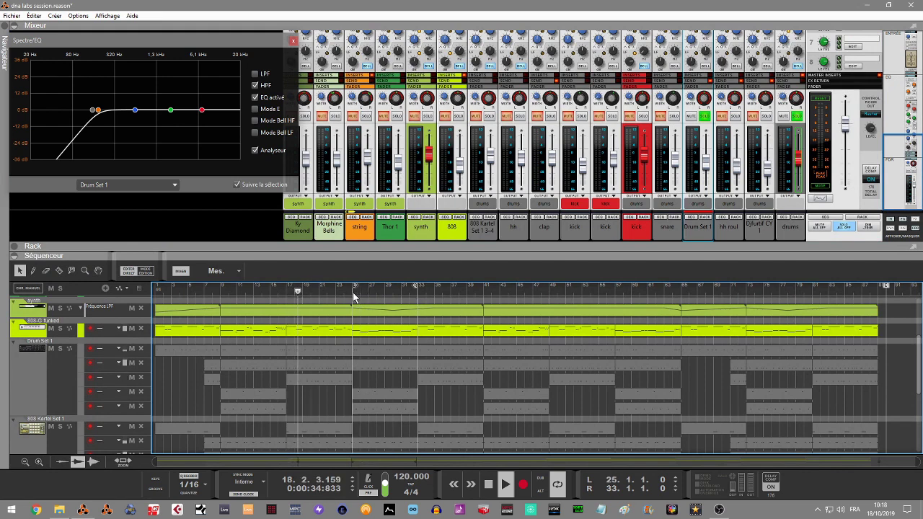
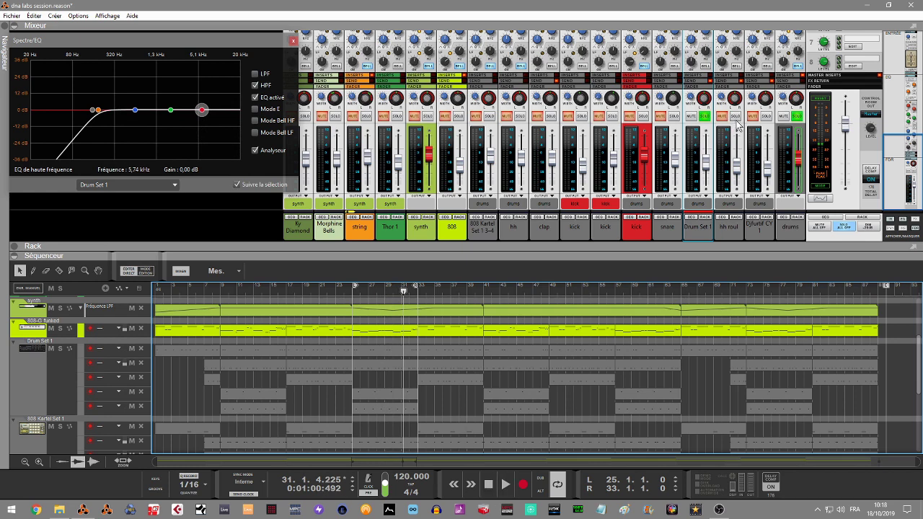
Step: Play the hh roul channel soloed, unsolo Drum Set 1, and switch off hh roul's HPF
click(730, 154)
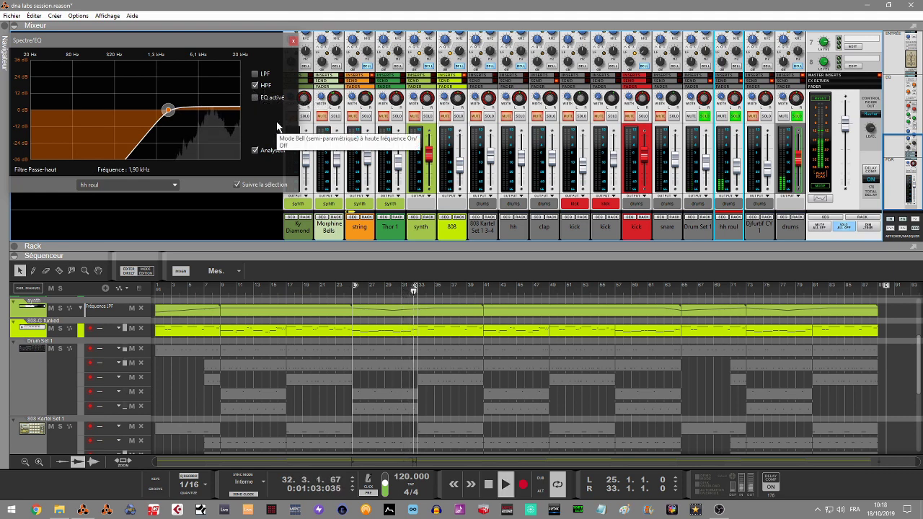
click(706, 116)
click(706, 118)
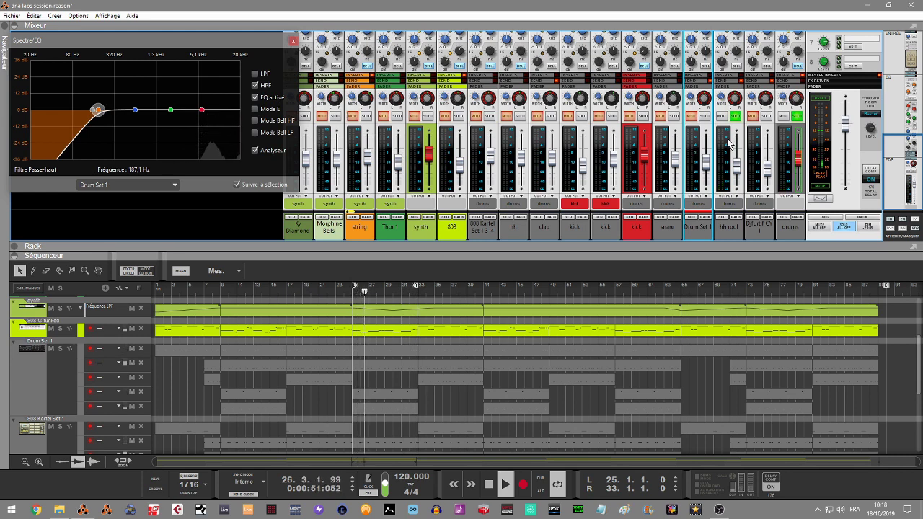
click(706, 137)
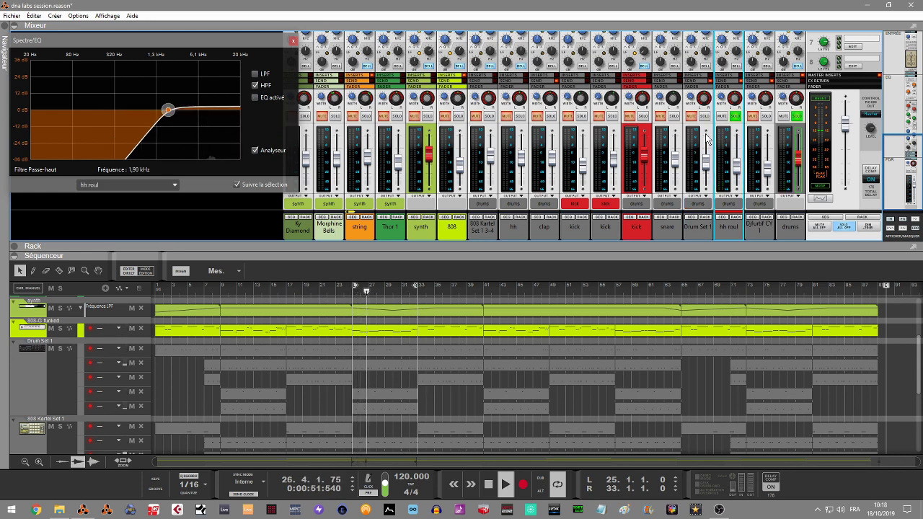
click(255, 86)
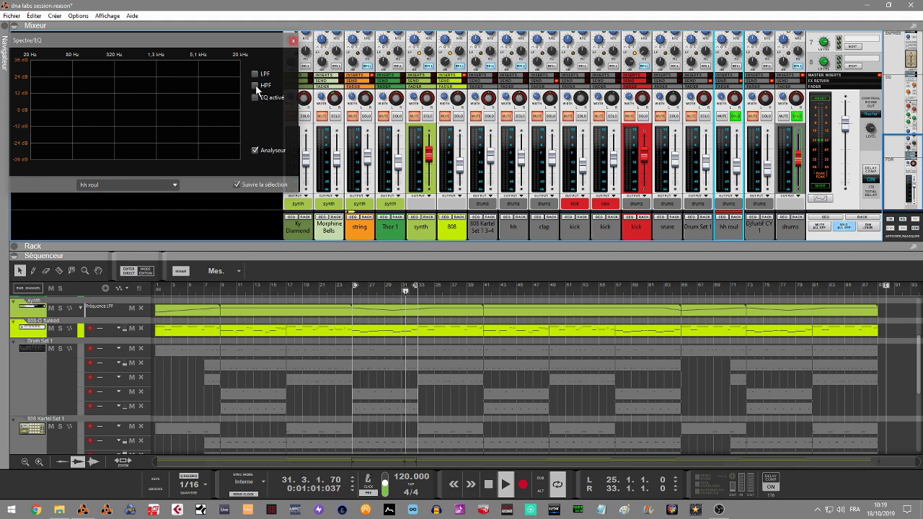
Step: Move the sequencer loop to run from bar 17 to bar 25 and listen to hh roul without its HPF
drag(354, 286, 287, 288)
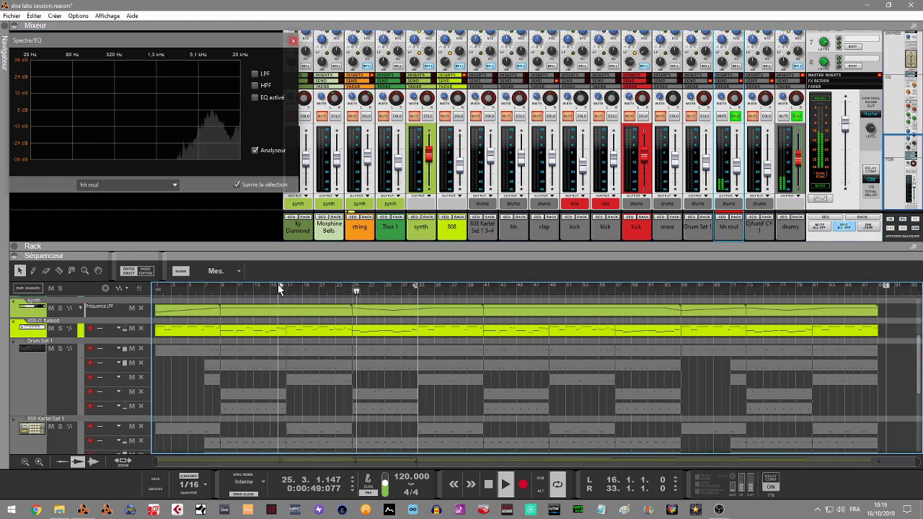
drag(416, 288, 351, 289)
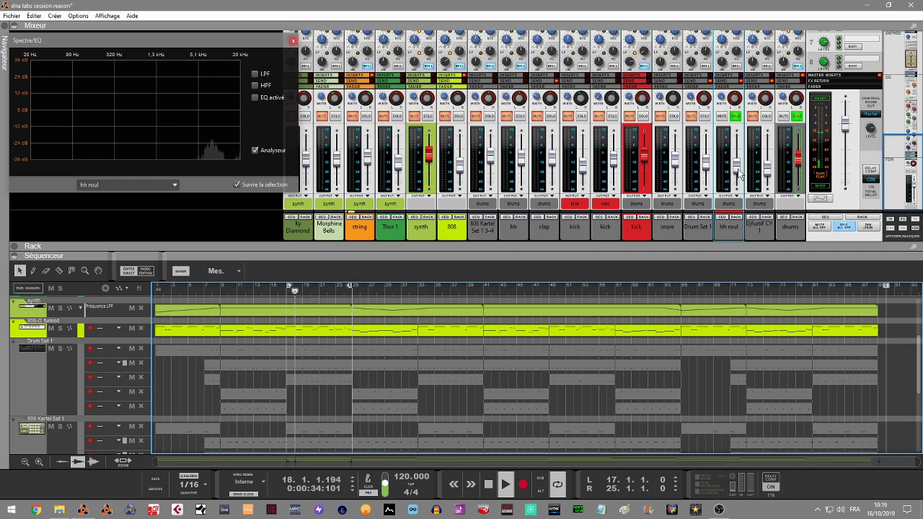
key(space)
Step: Solo the Djfurtif CY 1 channel instead of hh roul, play it, and display its EQ curve
click(766, 118)
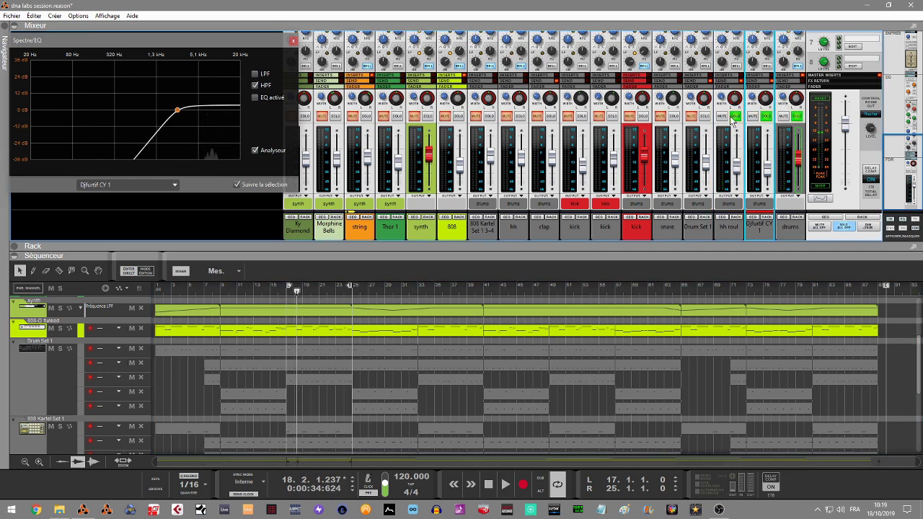
click(735, 118)
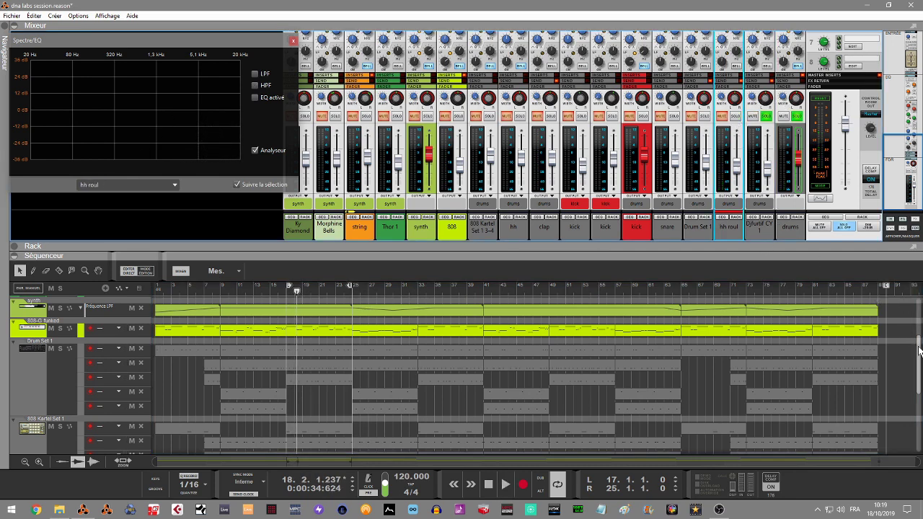
drag(919, 354, 918, 402)
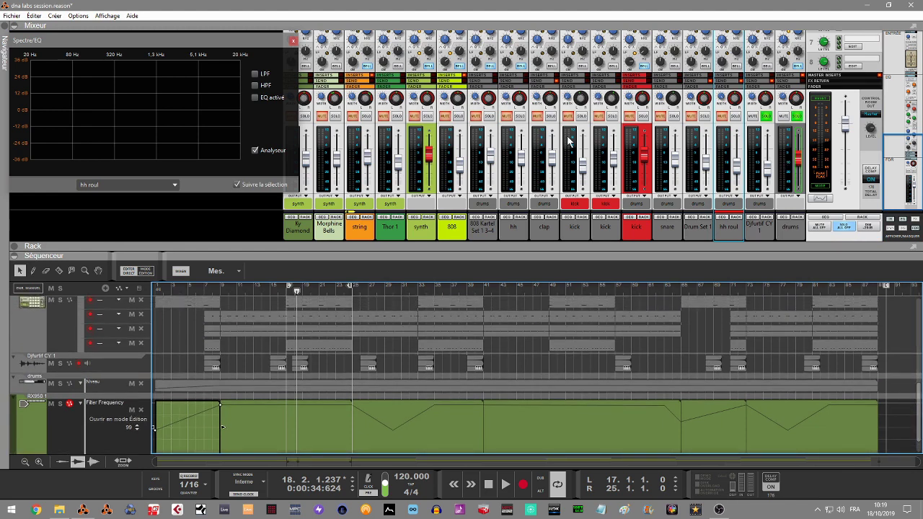
key(space)
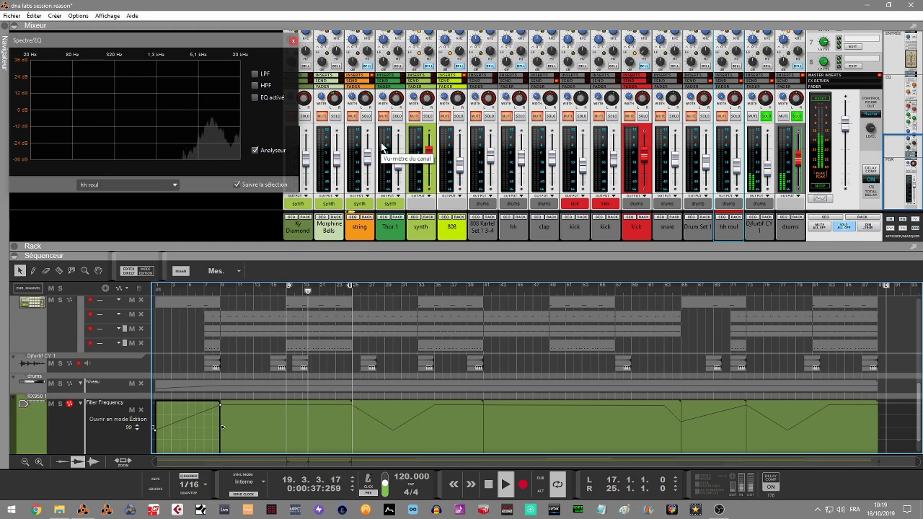
click(761, 146)
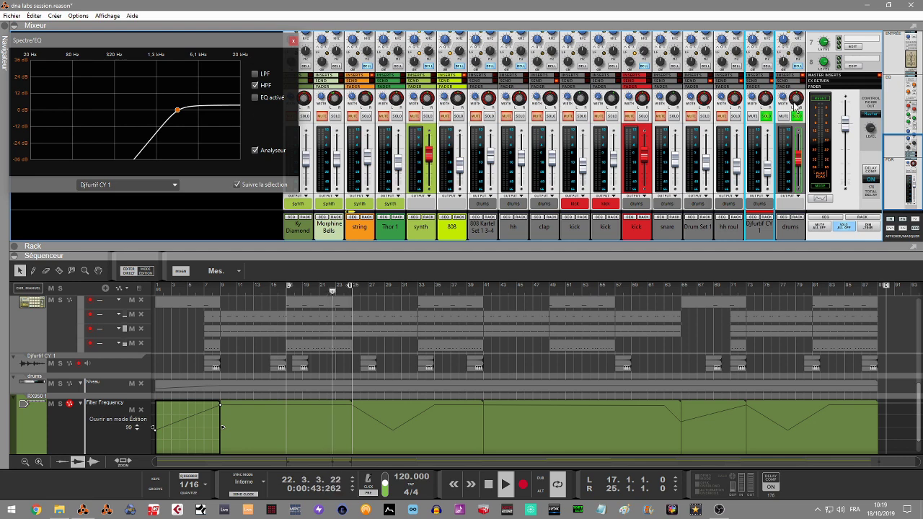
key(space)
Step: Unsolo Djfurtif CY 1, inspect the drums bus's low-mid and high-mid EQ bands, and play all the drums
click(766, 117)
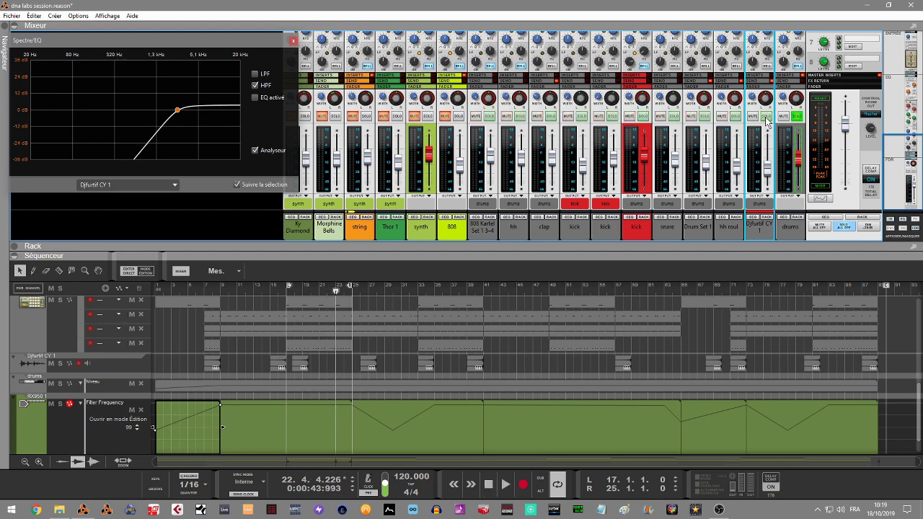
click(782, 134)
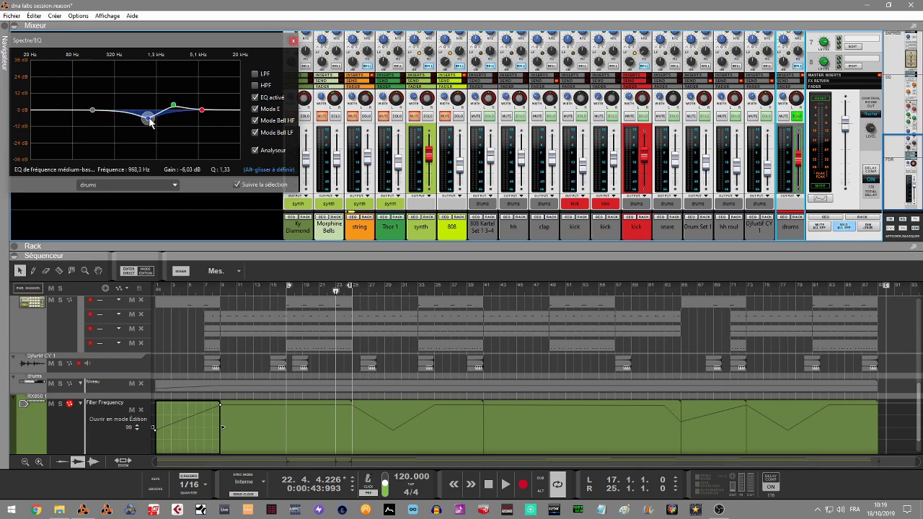
drag(150, 122, 149, 120)
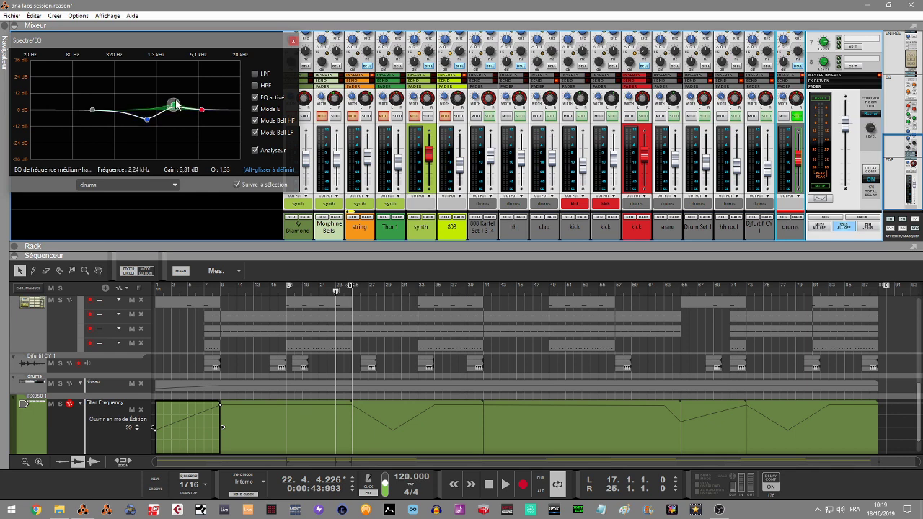
key(space)
key(space)
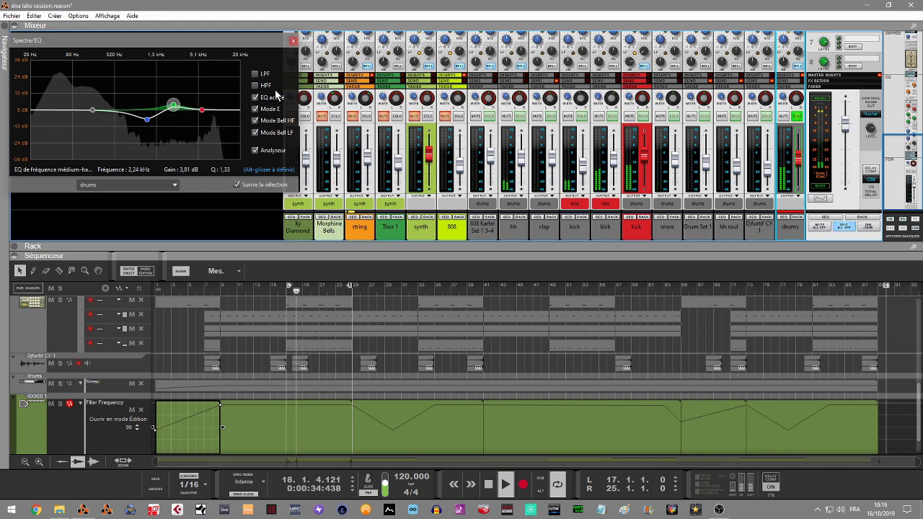
Step: Enlarge the mixer to show the dynamics section instead of the EQ section, and close the Spectrum EQ window
click(14, 255)
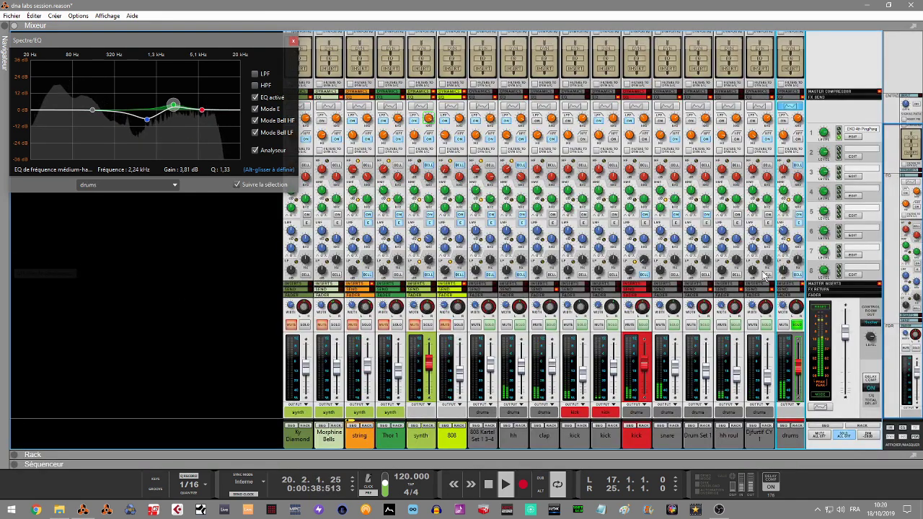
click(890, 436)
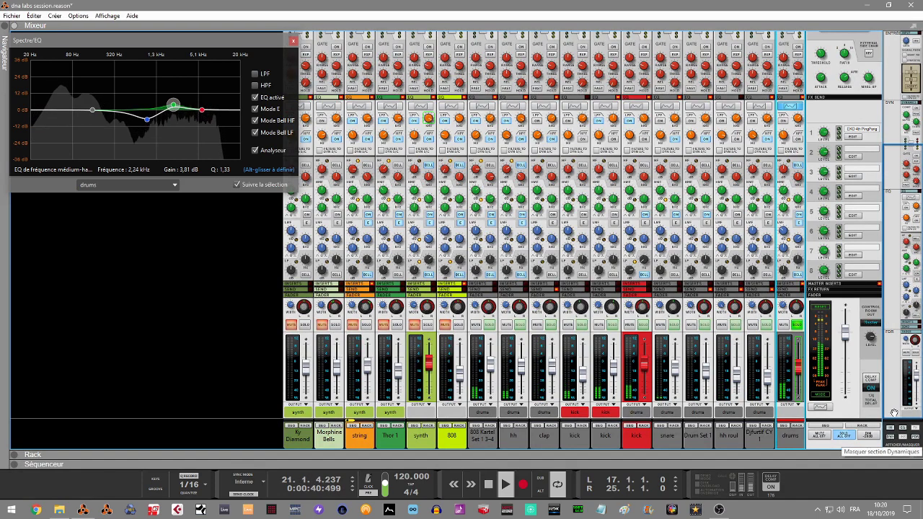
click(901, 433)
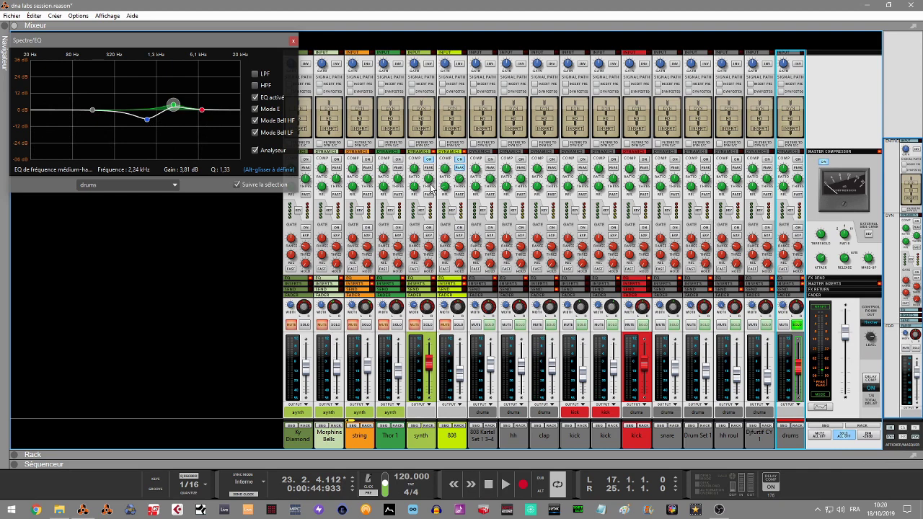
click(459, 167)
click(293, 42)
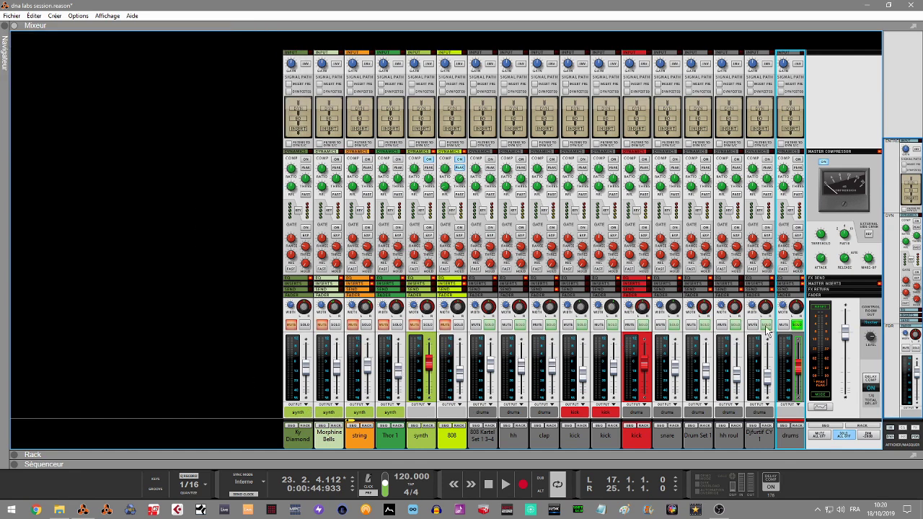
Step: Unsolo the drums bus, select the synth and kick buses in turn, and switch off the master compressor
click(797, 326)
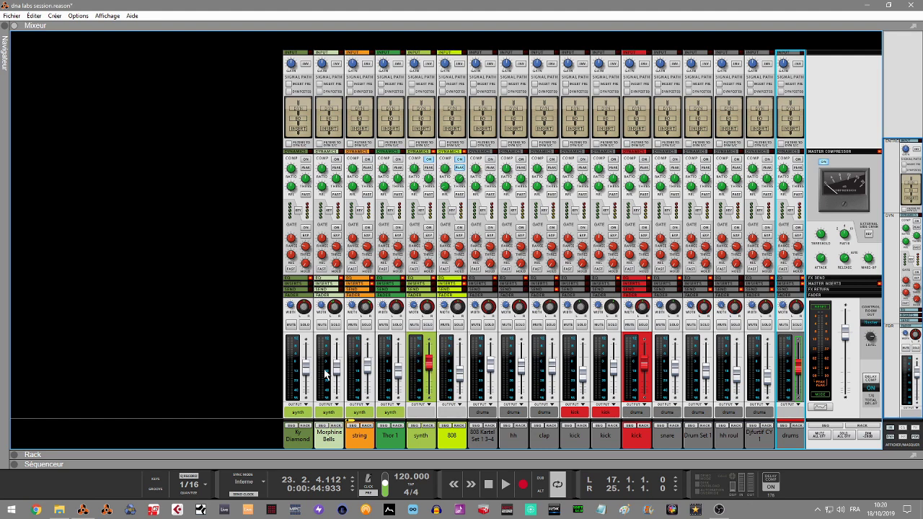
click(431, 369)
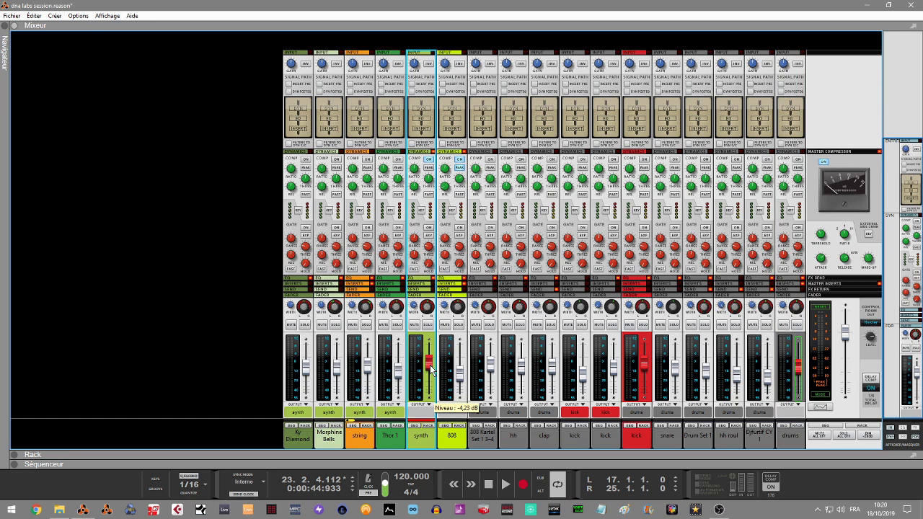
click(646, 366)
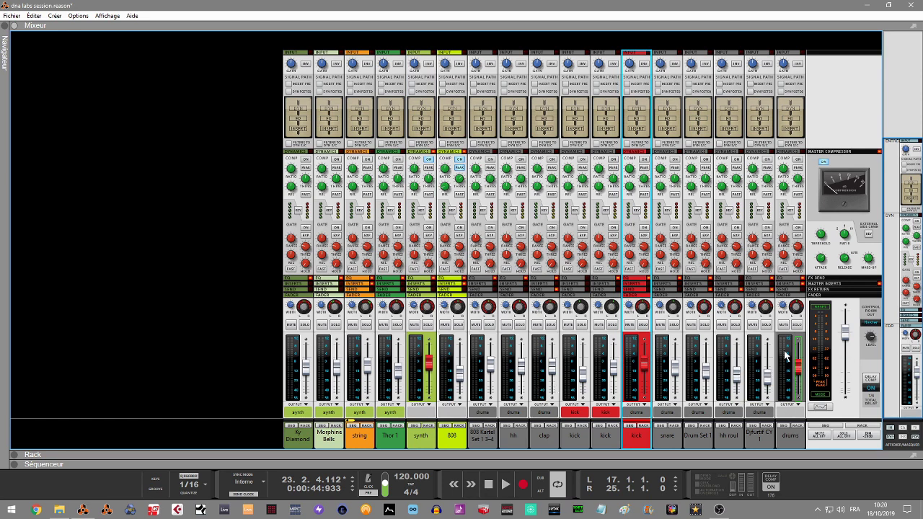
click(826, 166)
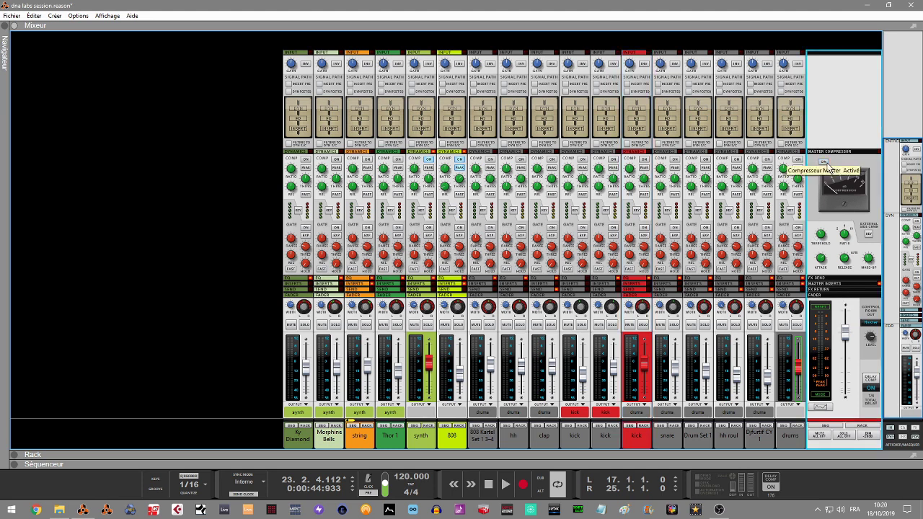
Step: Show the rack's Master Section and bypass the master insert effects
click(18, 456)
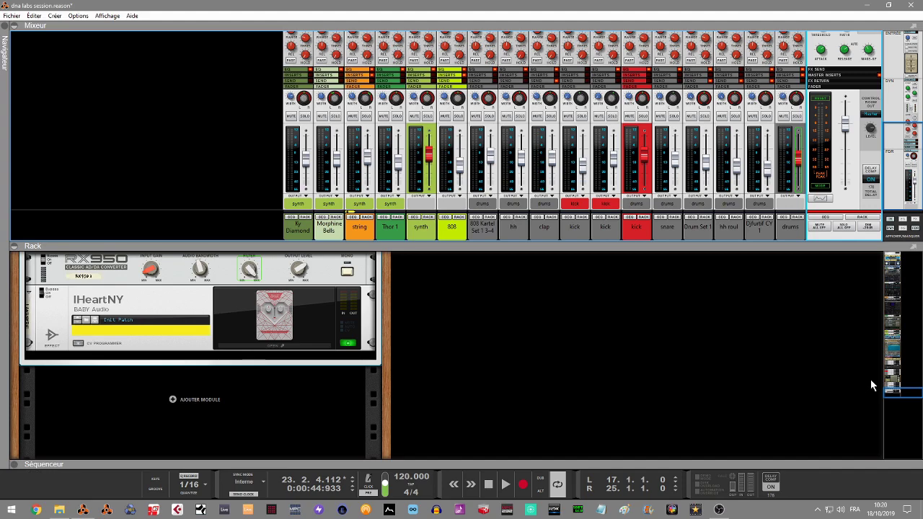
drag(899, 390, 874, 213)
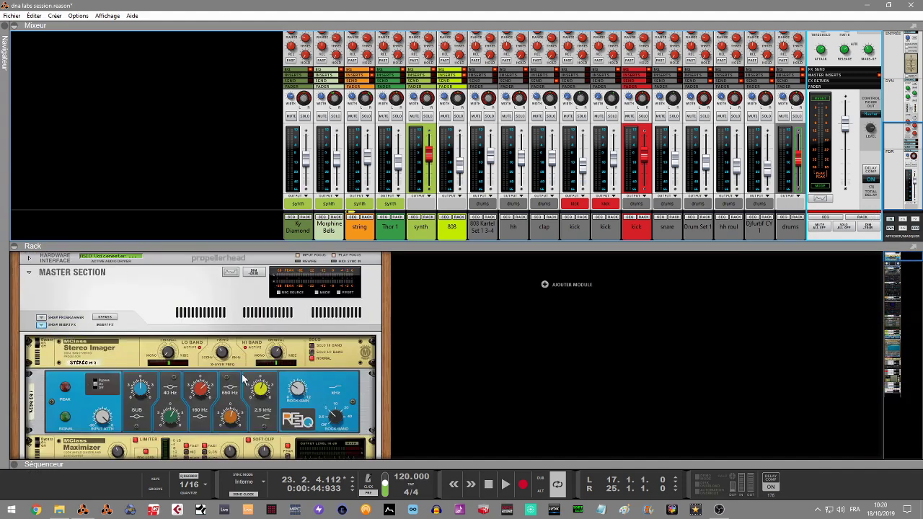
click(108, 320)
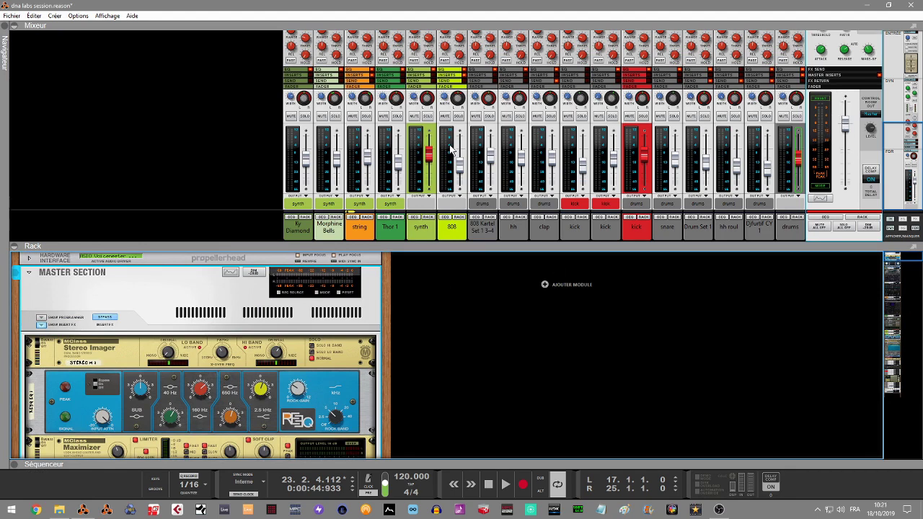
Step: Play the full mix with the master inserts bypassed and unfold the Hardware Interface to check the output level on its Big Meter
key(KP_1)
key(space)
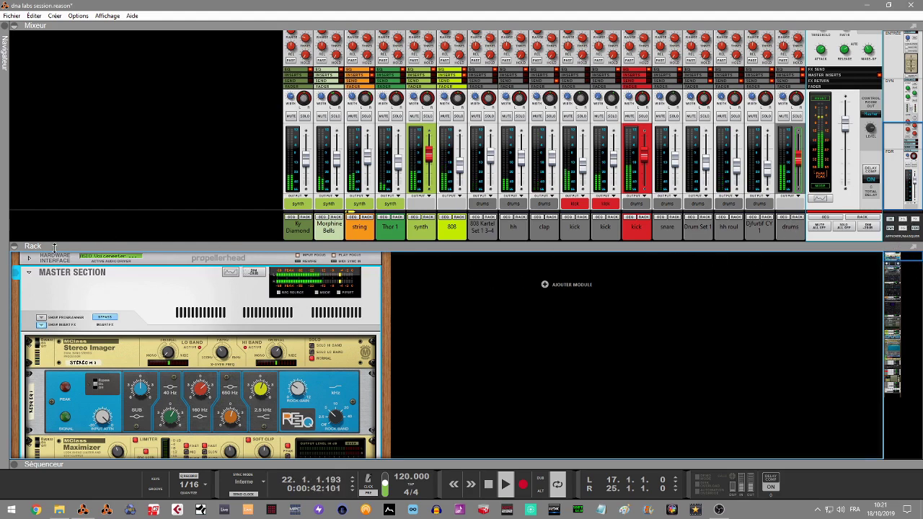
click(29, 258)
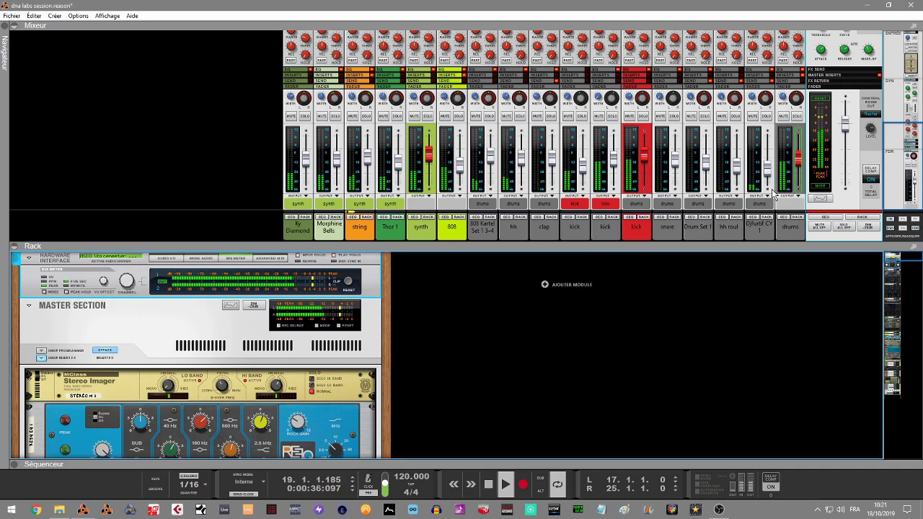
key(space)
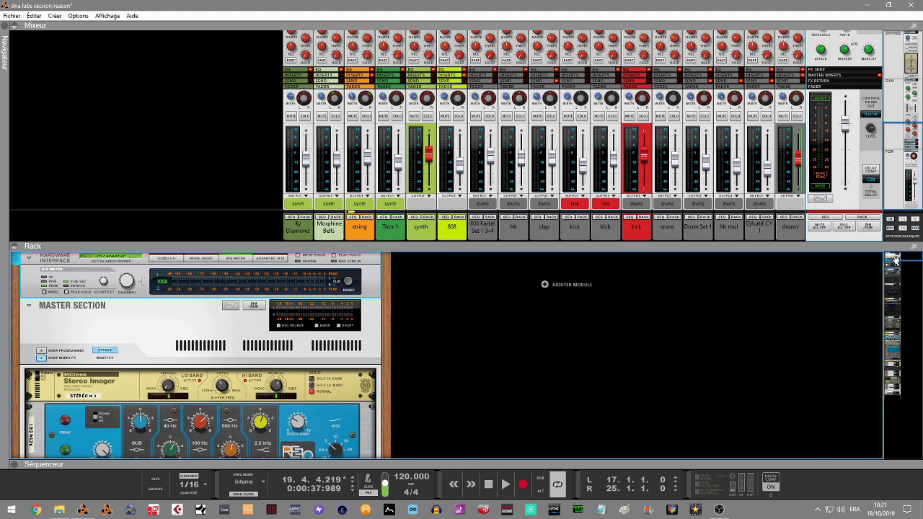
Step: Reactivate the master inserts, individually bypass the Maximizer, the blue EQ and the Reasonistas Core Relation device, and play the mix
scroll(894, 263, down, 3)
scroll(899, 263, up, 1)
scroll(899, 264, down, 1)
scroll(626, 286, up, 2)
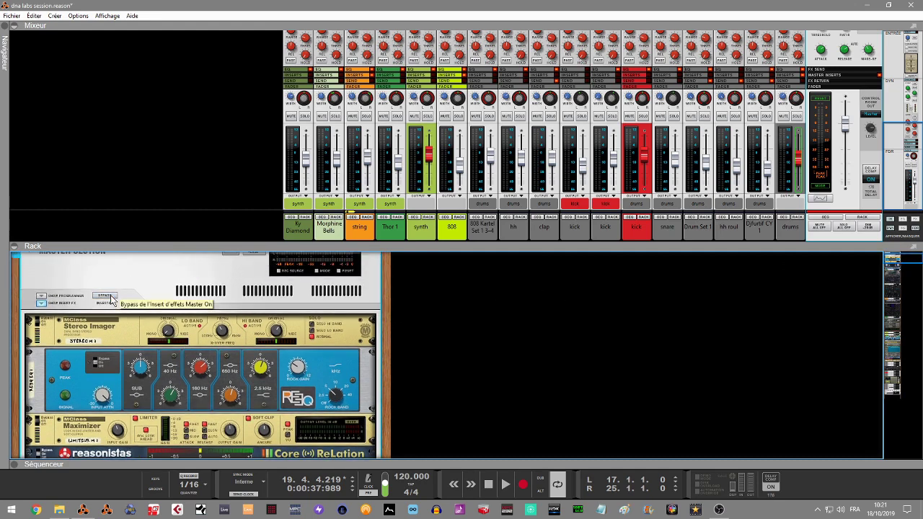
click(41, 424)
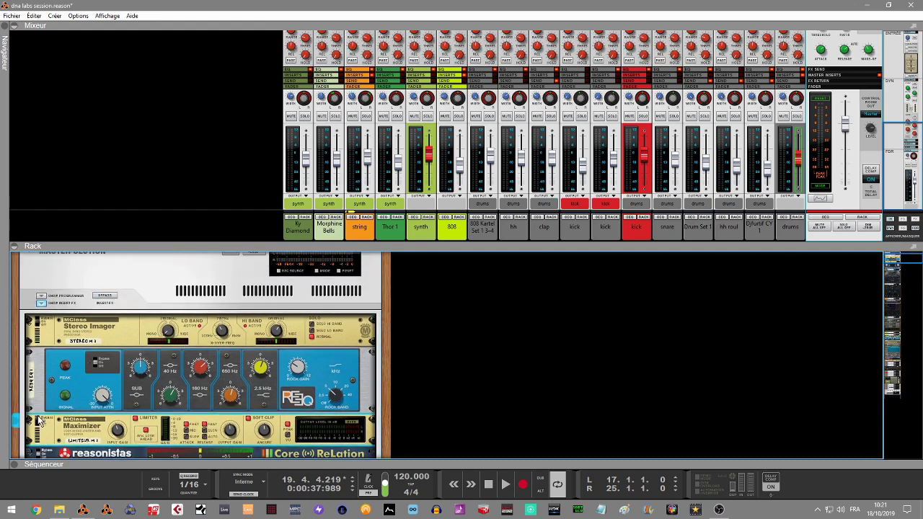
click(101, 363)
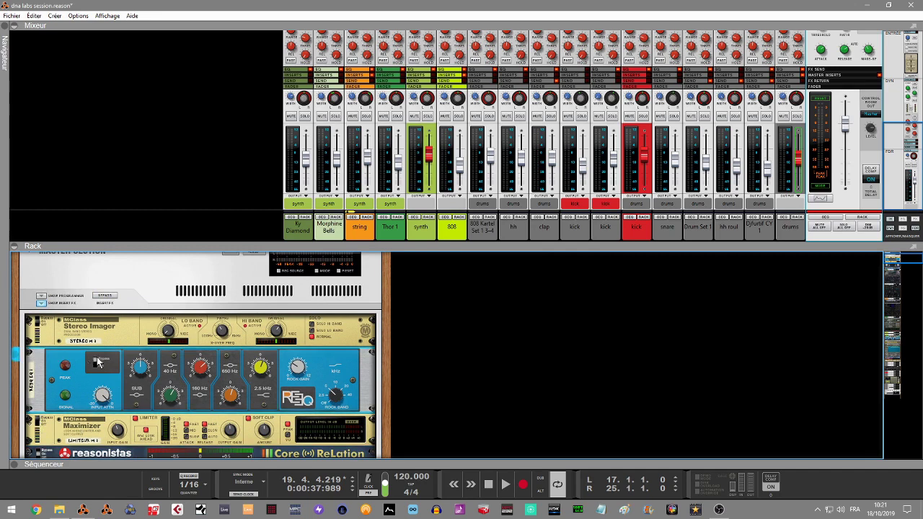
click(43, 452)
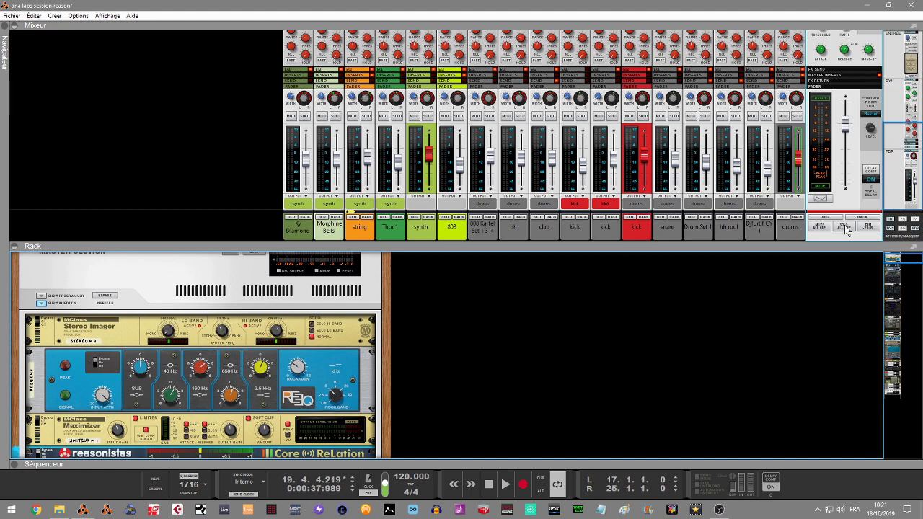
key(space)
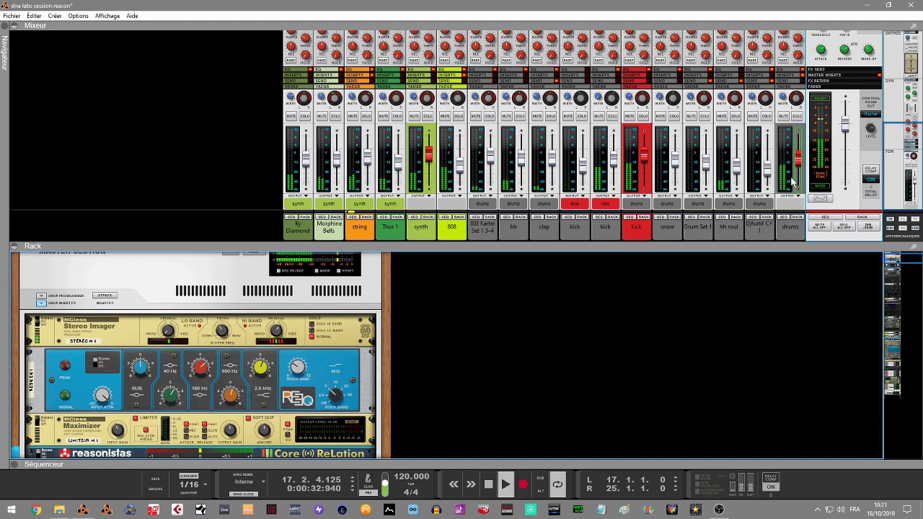
Step: Examine the Stereo Imager's low and high width, crossover frequency and solo mode, alternating with playback of the mix
key(space)
click(169, 336)
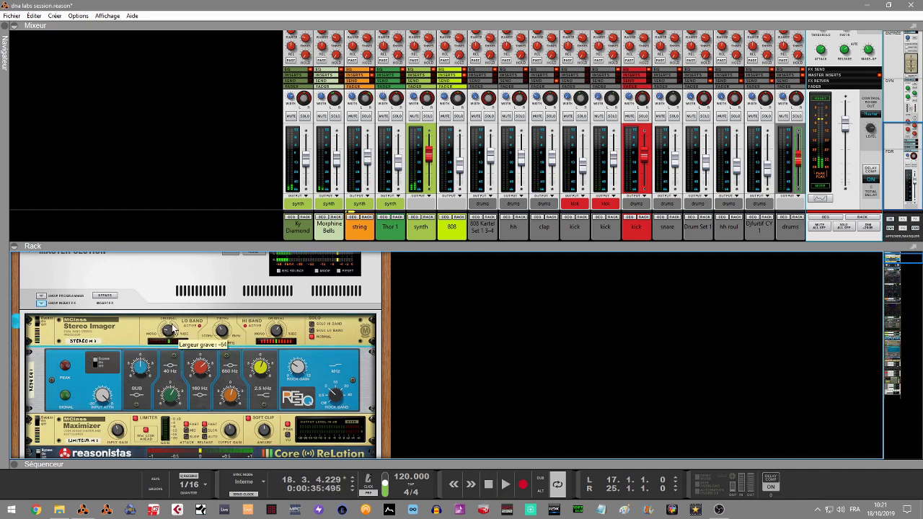
drag(175, 333, 178, 343)
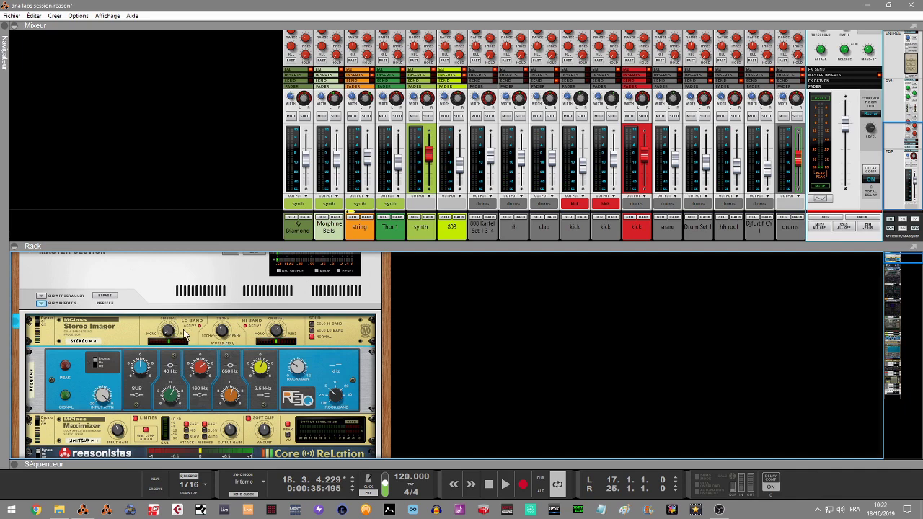
mouse_move(167, 340)
mouse_down()
mouse_move(170, 330)
mouse_move(173, 342)
mouse_up()
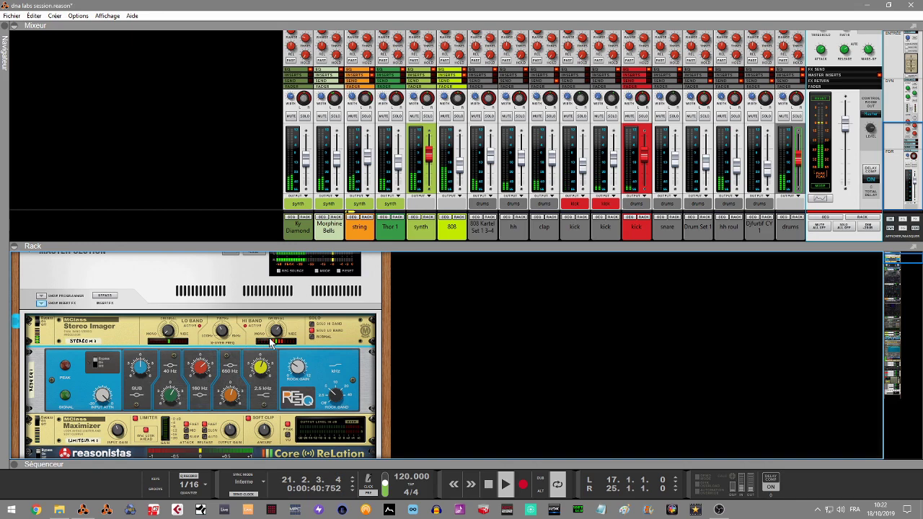
mouse_move(220, 332)
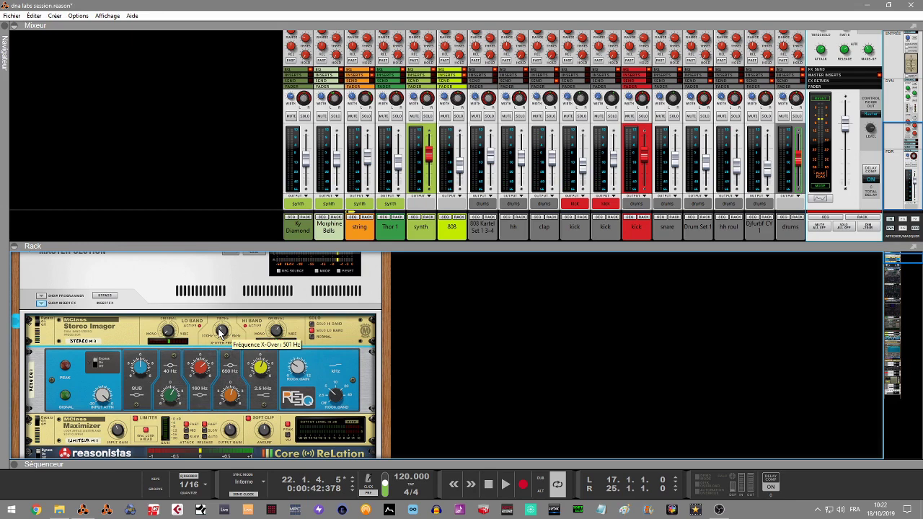
mouse_move(167, 331)
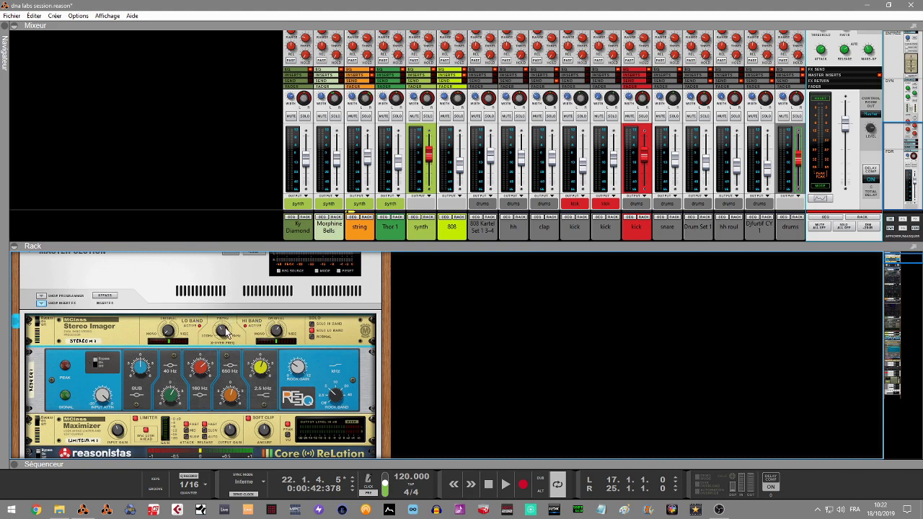
key(space)
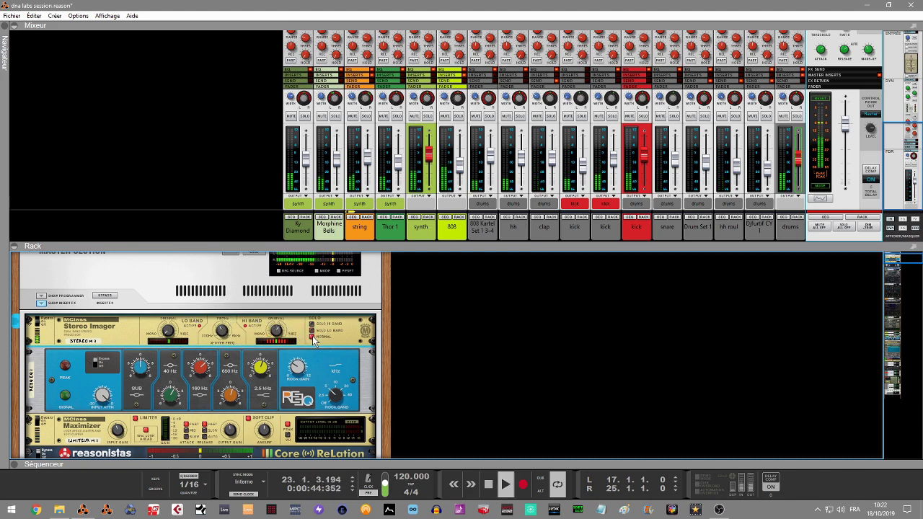
mouse_move(314, 342)
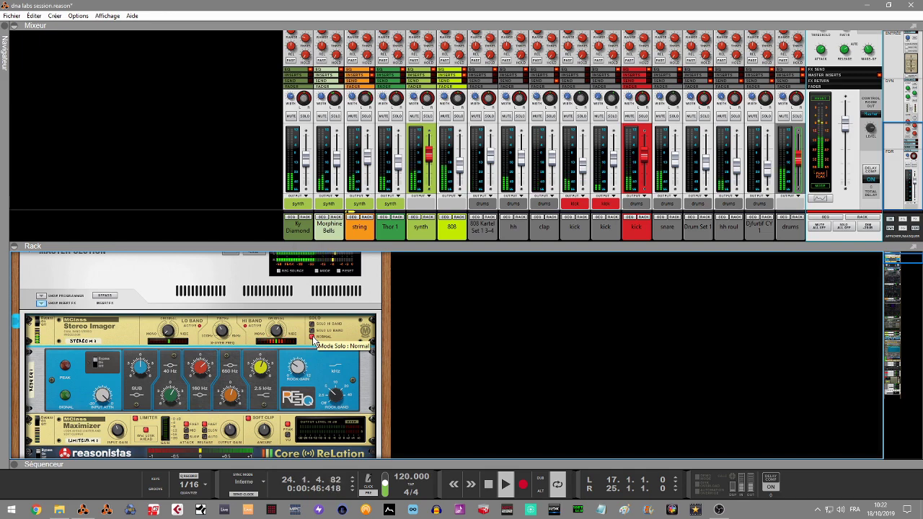
key(space)
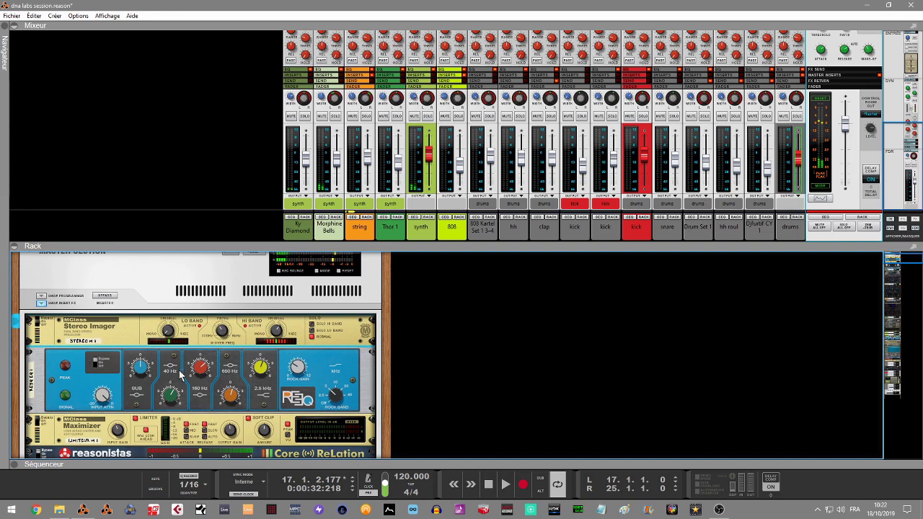
Step: Compare the blue EQ active and bypassed while playing the mix, and leave it switched on
click(96, 364)
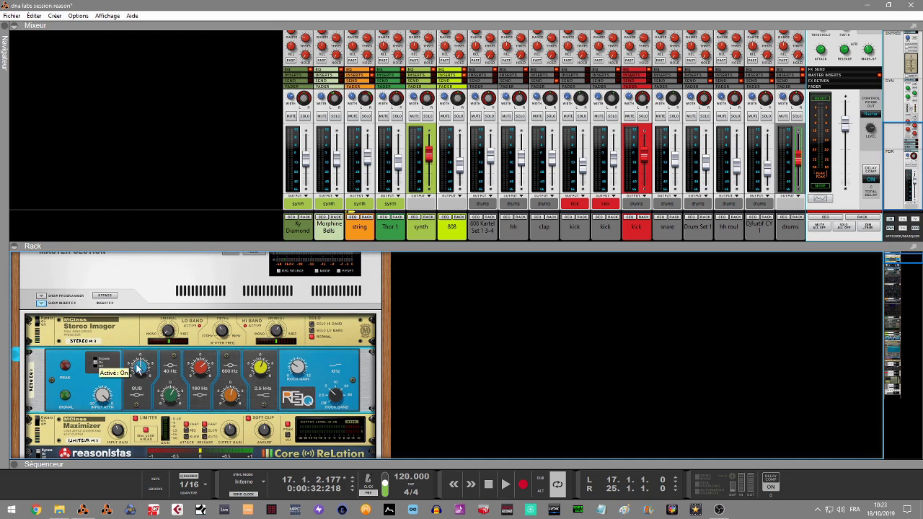
click(95, 357)
key(space)
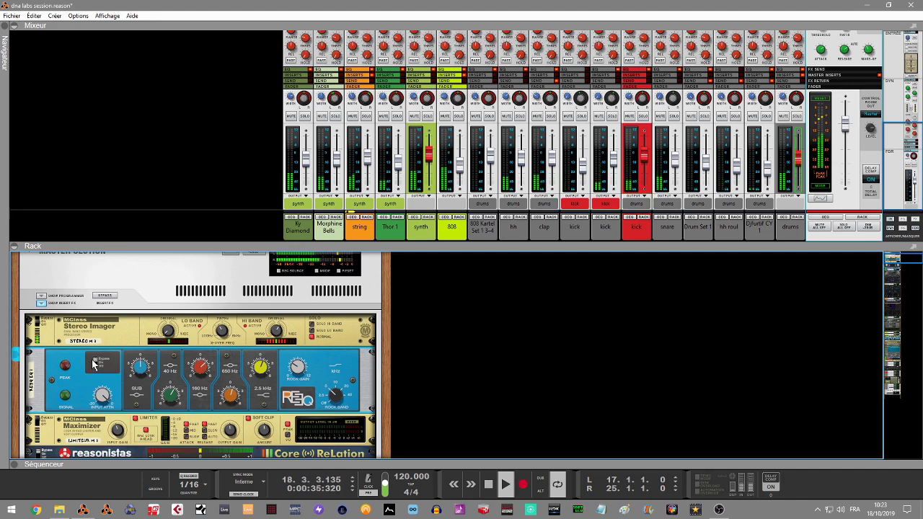
click(96, 366)
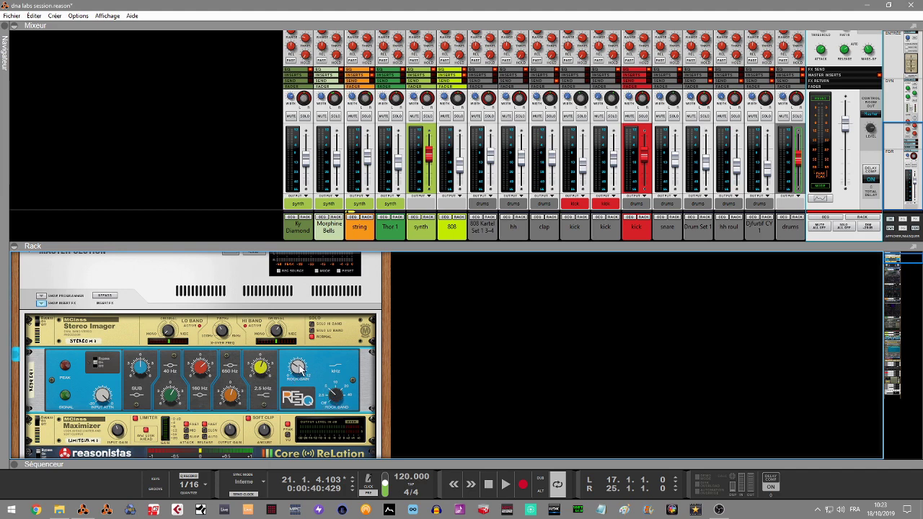
Step: Play the mix with the blue EQ active and check the output level on the master meter
key(space)
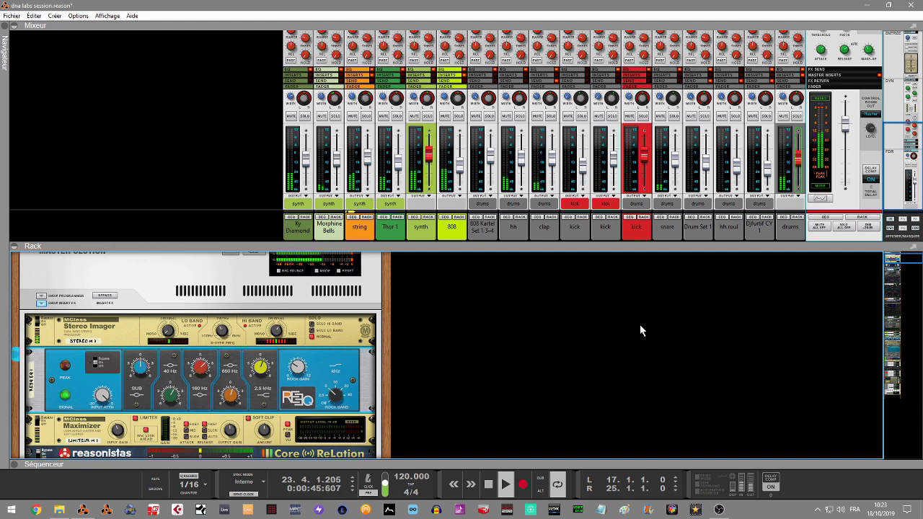
key(space)
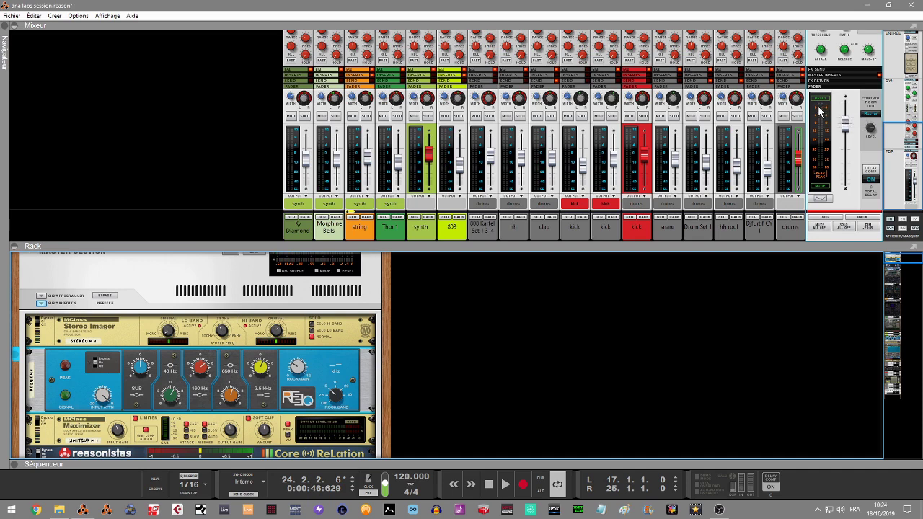
key(space)
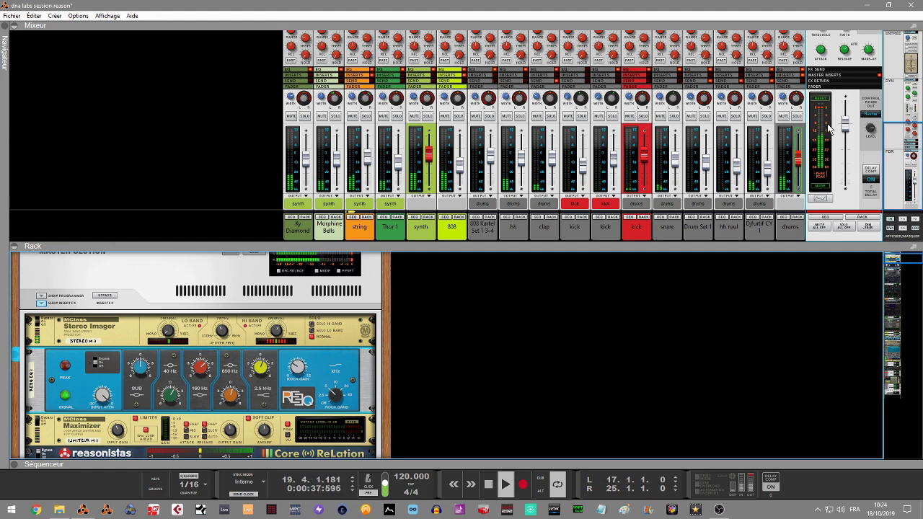
key(space)
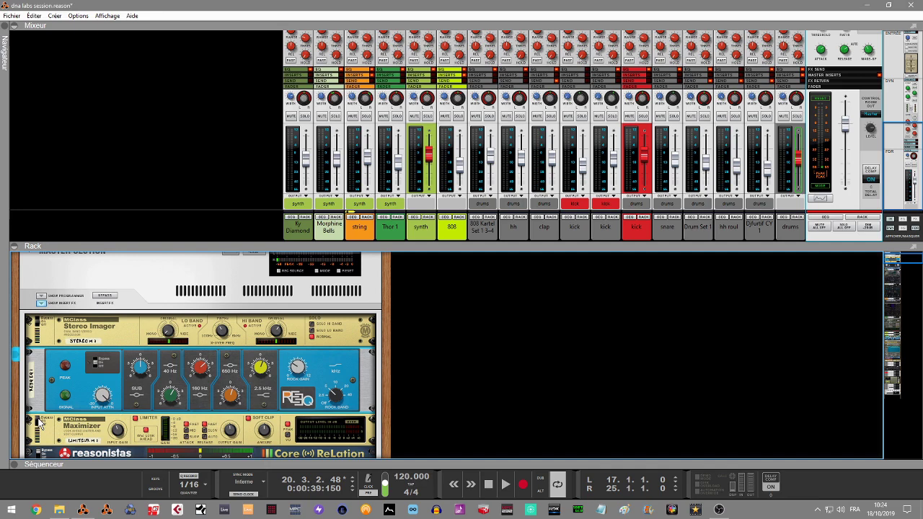
Step: Switch the Maximizer on during playback and check the mix's level on the master meter
click(120, 431)
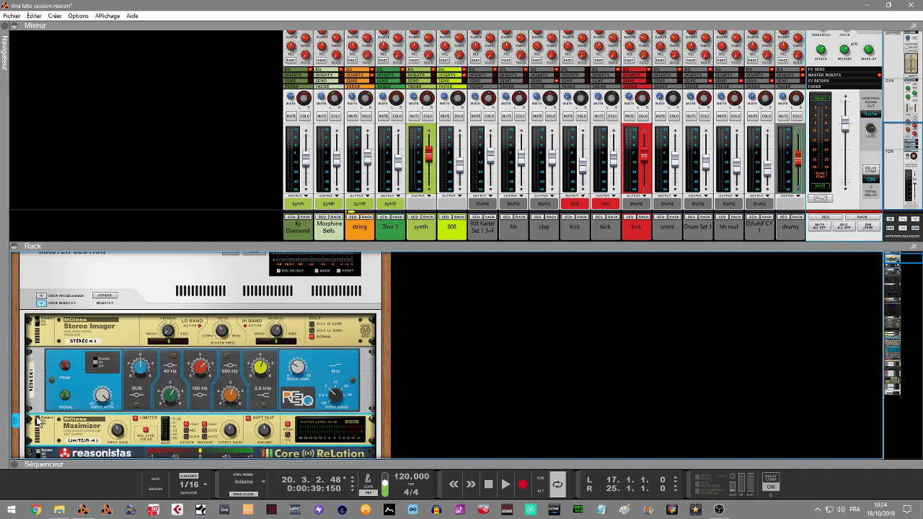
key(space)
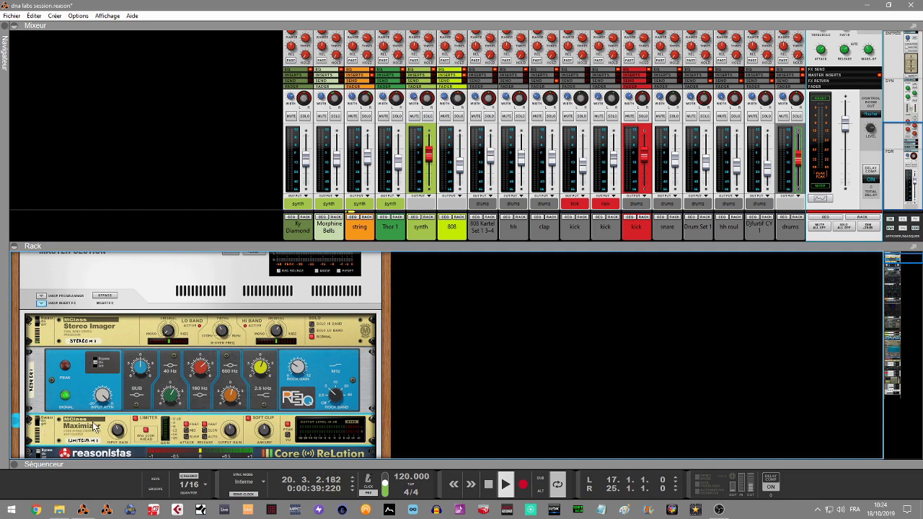
click(38, 423)
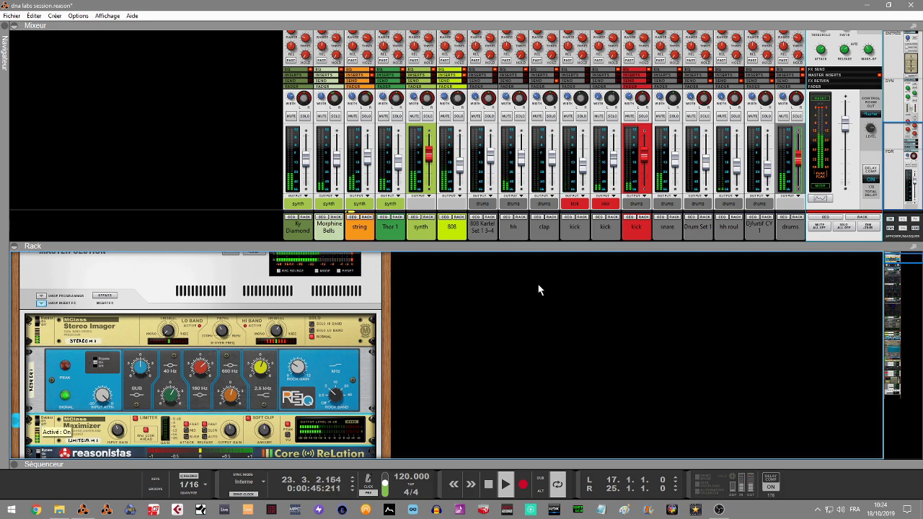
click(821, 105)
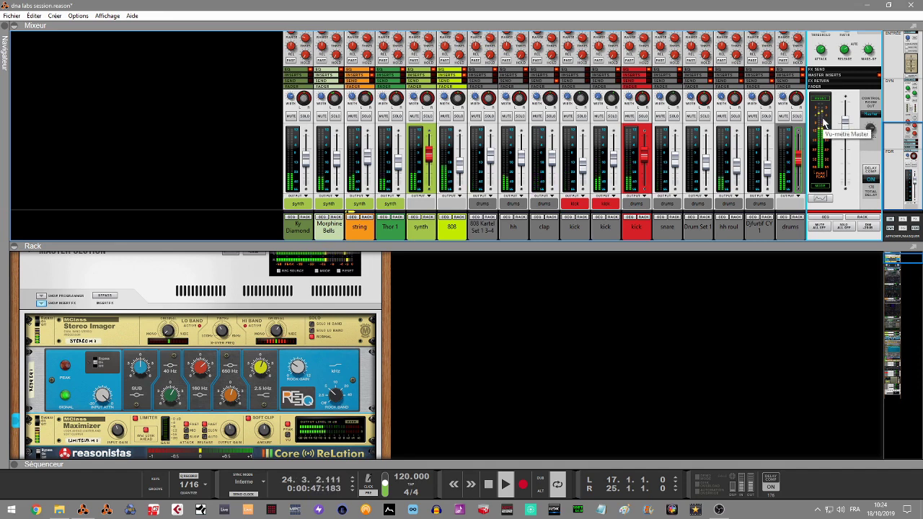
key(space)
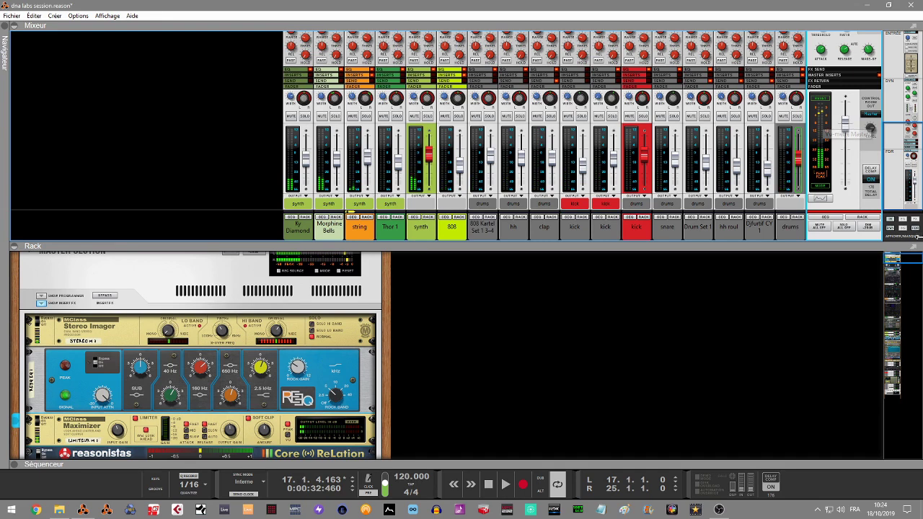
Step: Set the Core Relation device's Global Width back to 100% and reset the whole device
drag(907, 261, 912, 266)
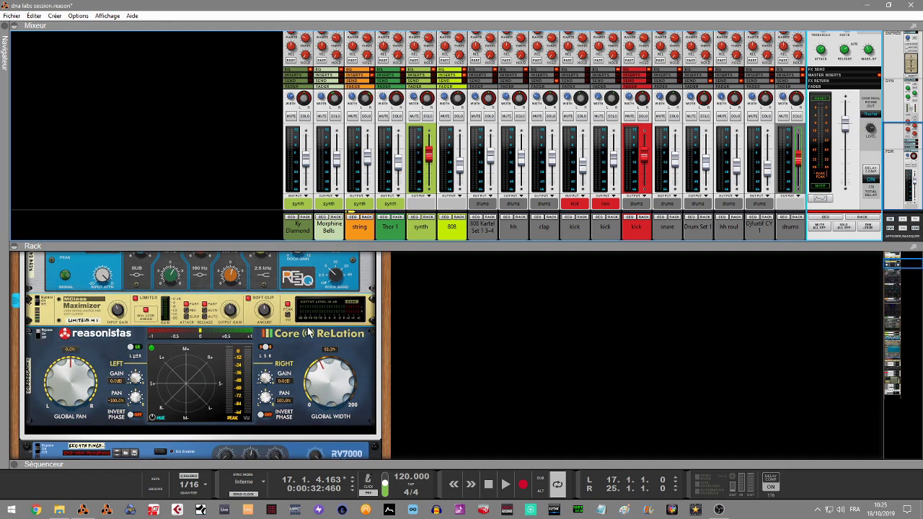
ctrl+click(321, 382)
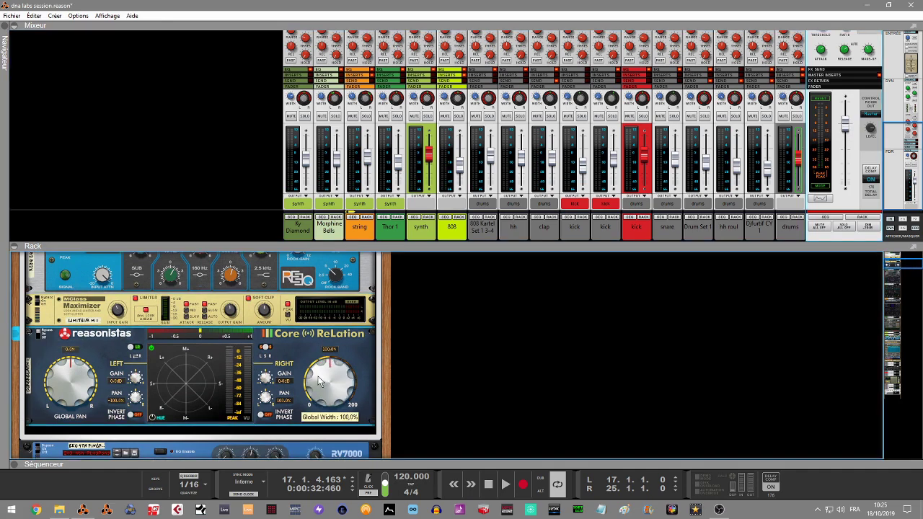
right_click(286, 347)
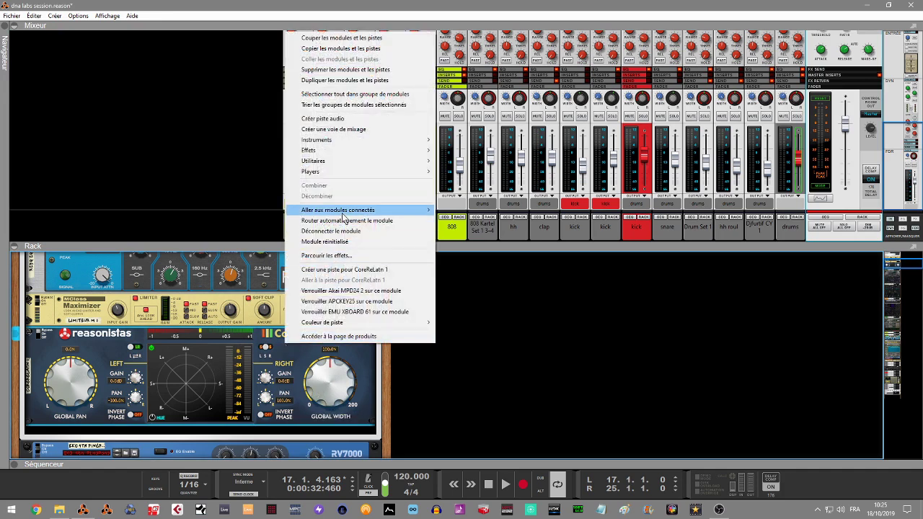
click(343, 242)
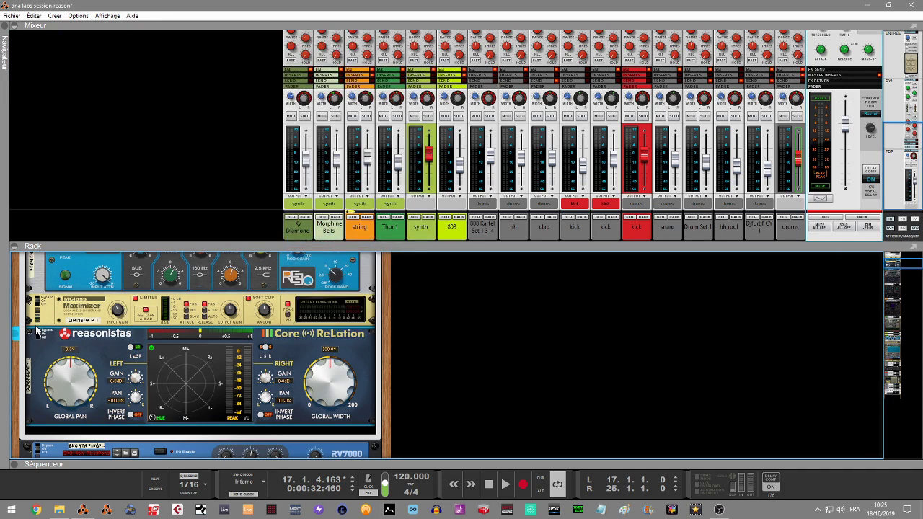
Step: Switch the Core Relation device on and play the mix with looping off to view its stereo display
key(space)
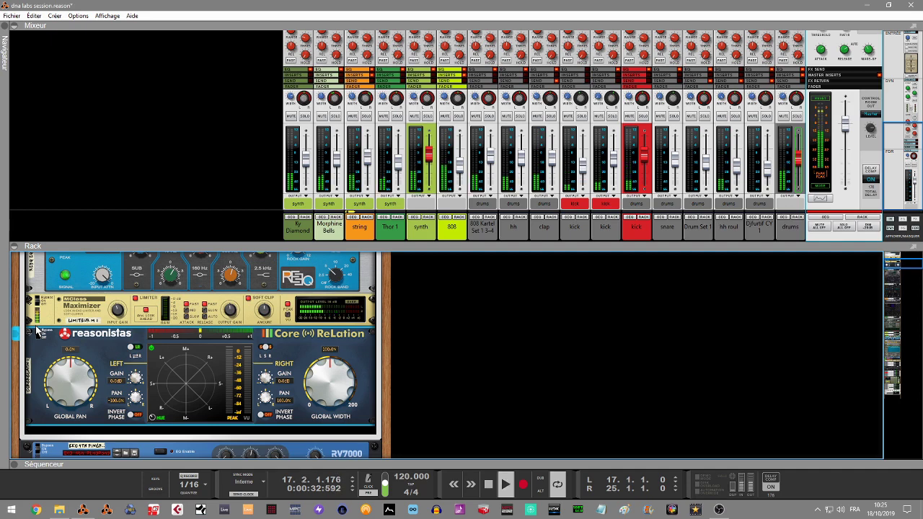
key(space)
click(41, 334)
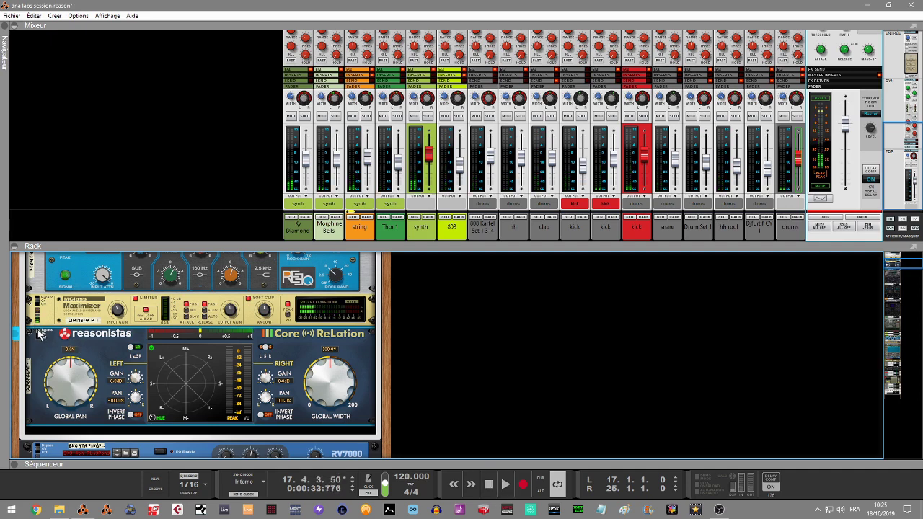
key(space)
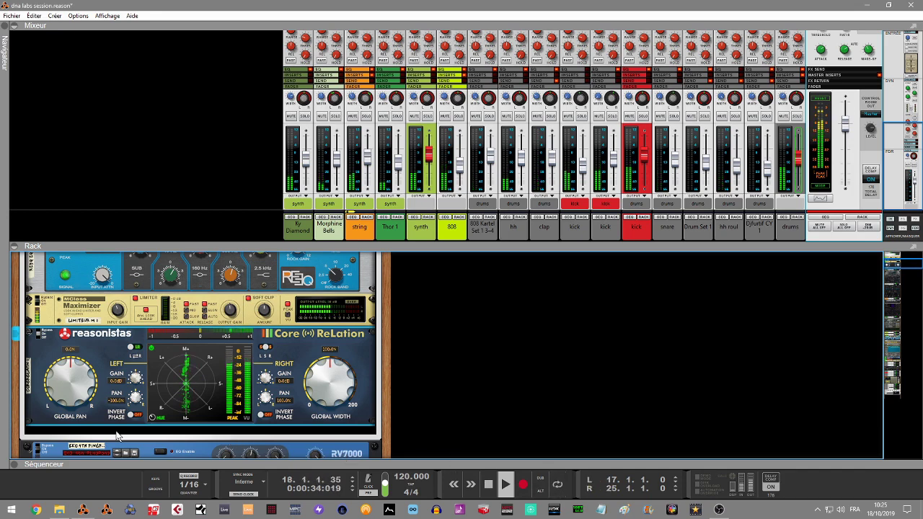
Step: Unfold the sequencer, set the loop locators to bars 1 and 89, and fold the sequencer again
click(15, 466)
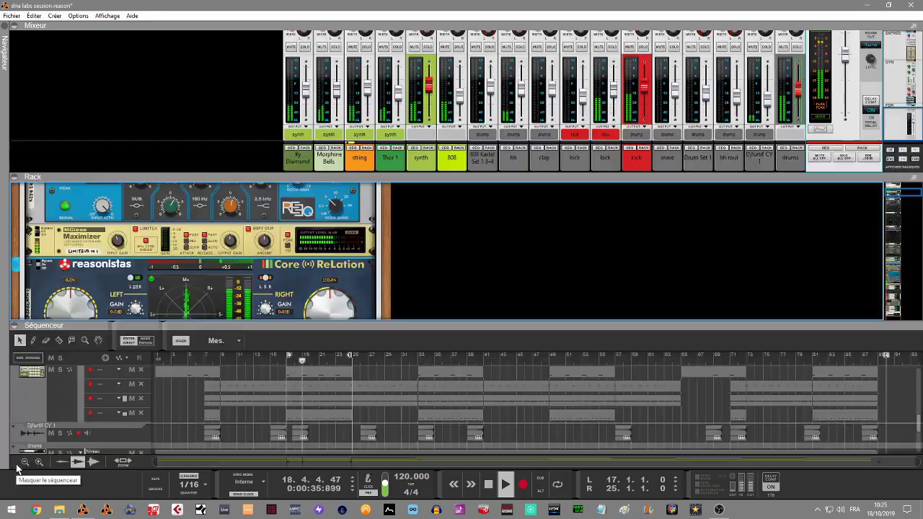
drag(288, 355, 157, 355)
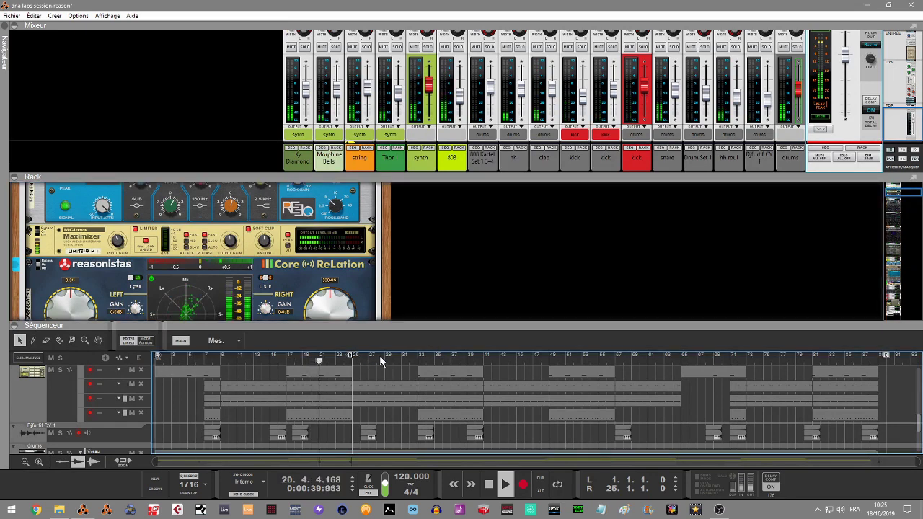
mouse_move(352, 359)
mouse_down()
mouse_move(773, 330)
mouse_move(873, 336)
mouse_up()
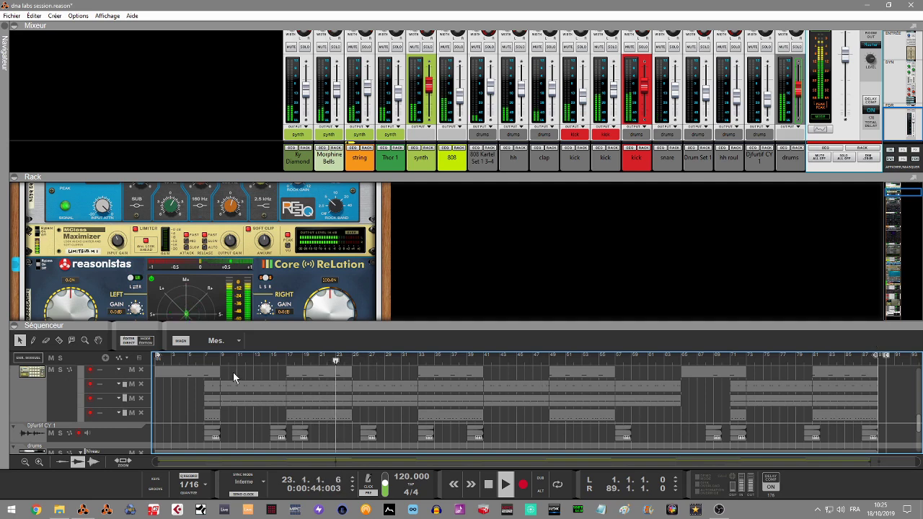
click(14, 325)
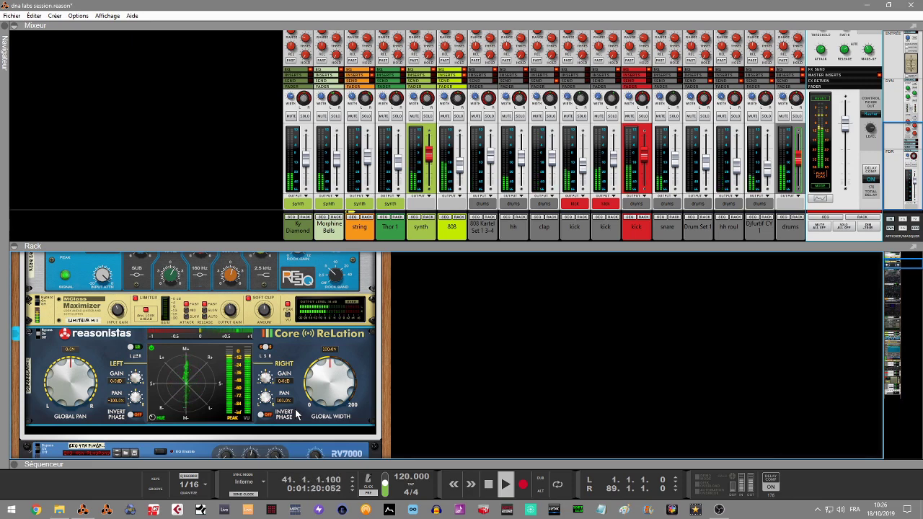
Step: Play further into the song, stop, and reduce the Core Relation's Global Width to 84.4%
key(space)
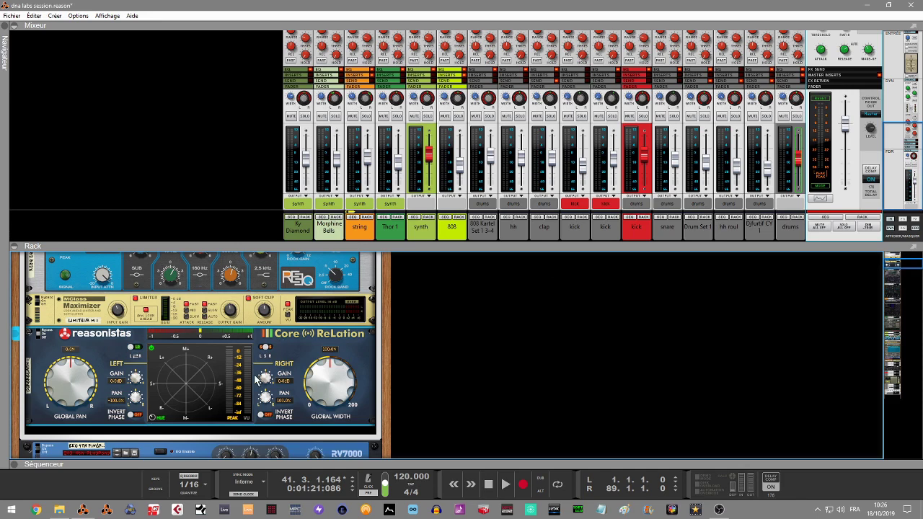
key(space)
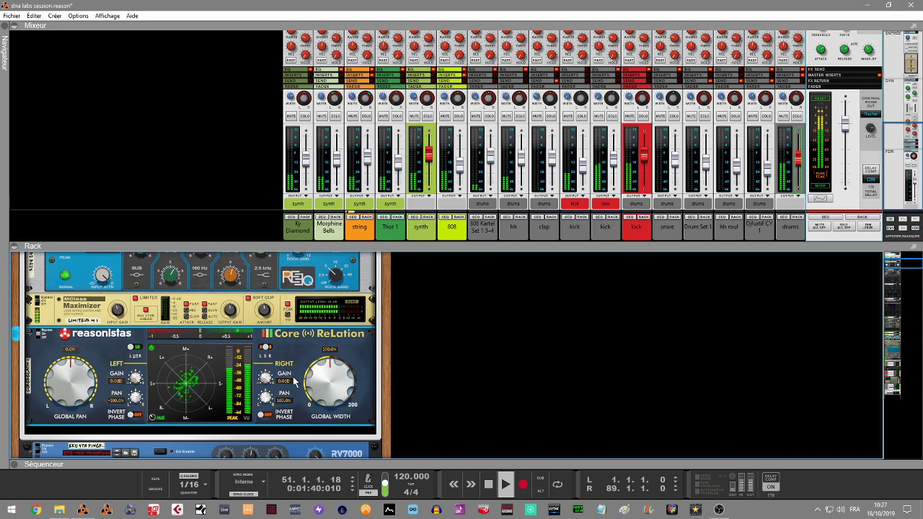
key(space)
mouse_move(322, 372)
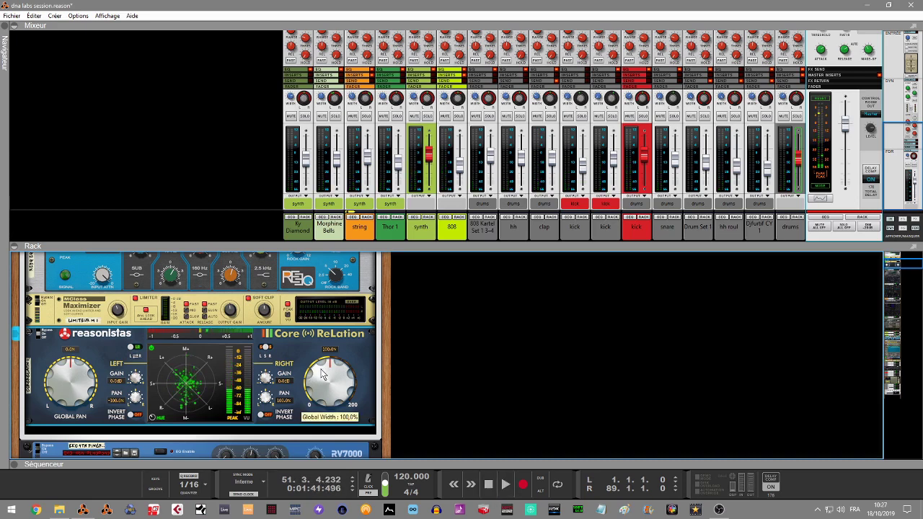
scroll(322, 373, down, 5)
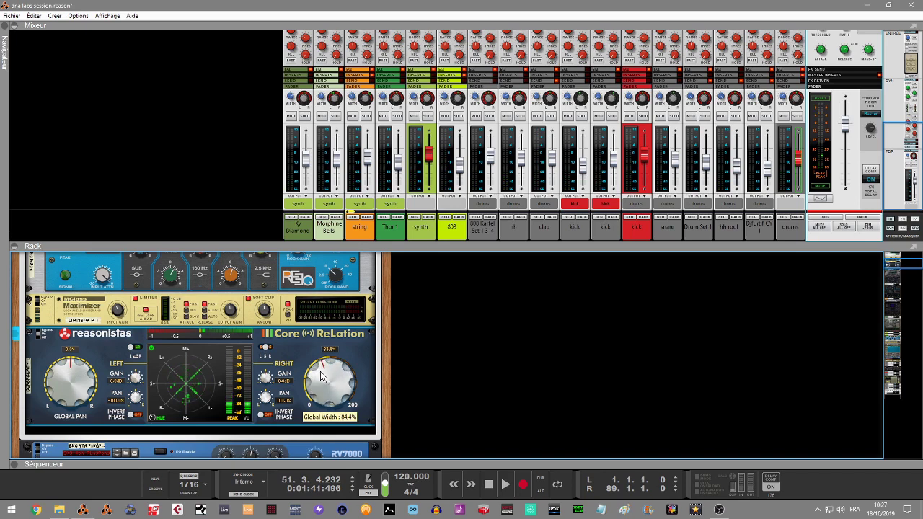
Step: Play the mix while trying the Core Relation's Global Width at 87.5% and then at a narrower setting
scroll(322, 373, up, 1)
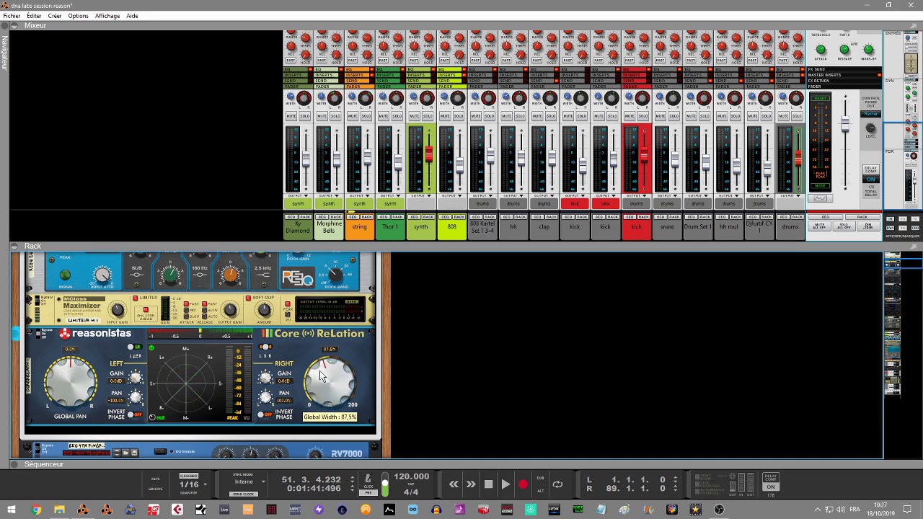
key(space)
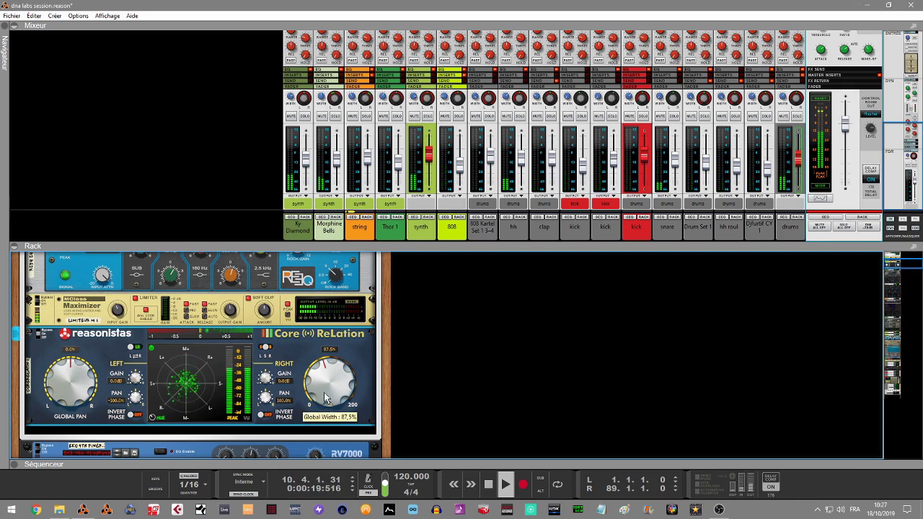
scroll(324, 397, down, 3)
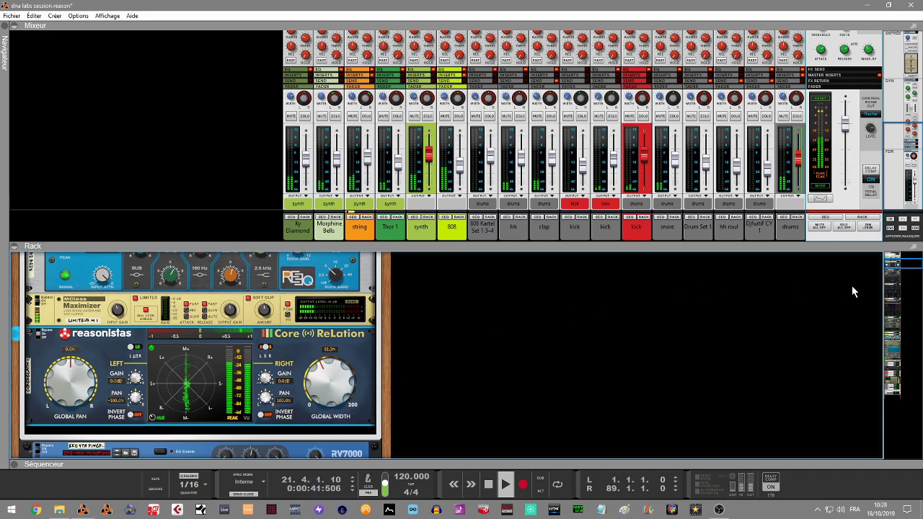
Step: Lower the Stereo Imager's high-band width to 2 and set the Core Relation's Global Width back to 100%
drag(893, 268, 892, 259)
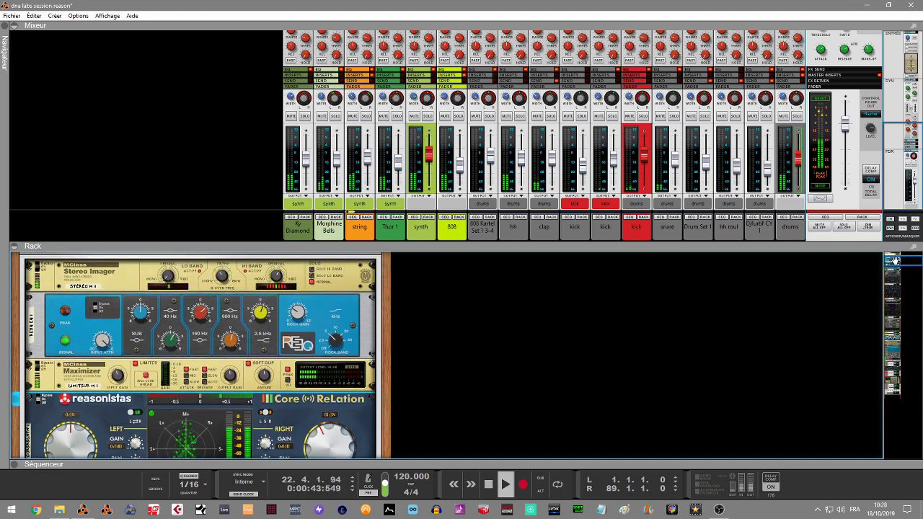
click(279, 280)
scroll(278, 277, down, 6)
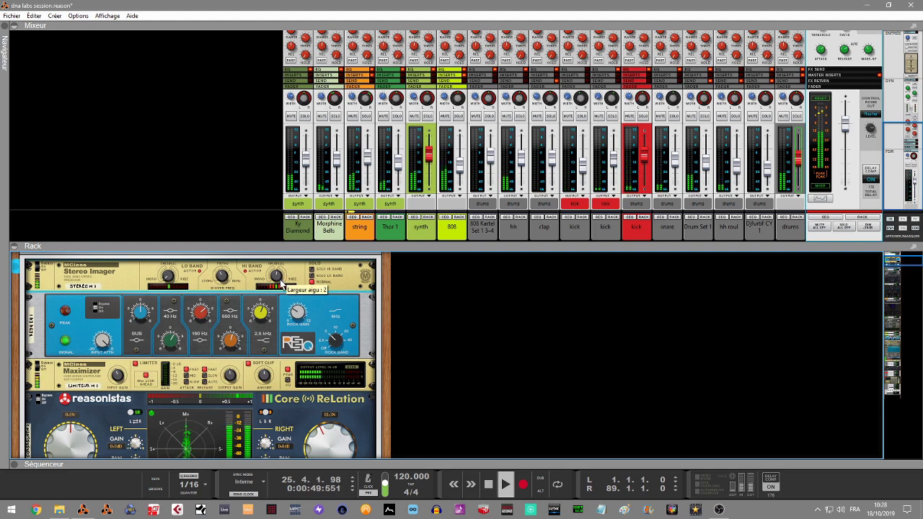
click(338, 447)
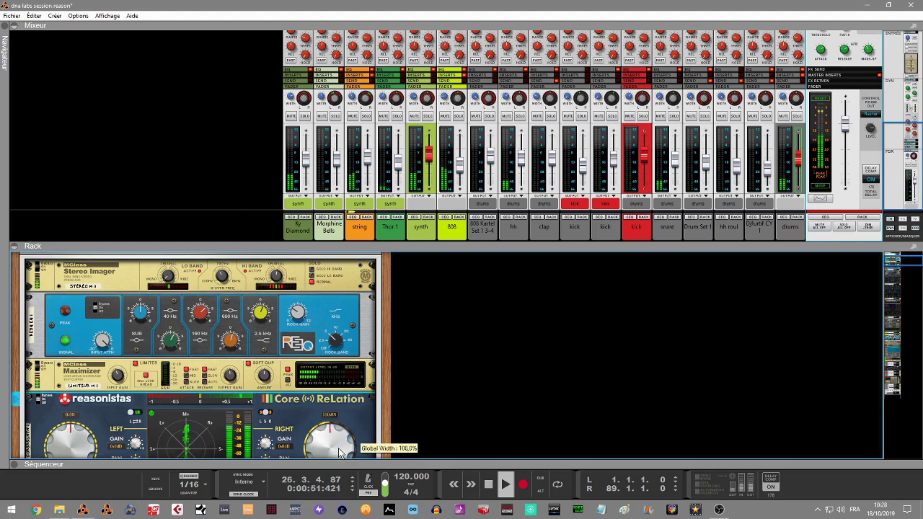
scroll(338, 448, down, 2)
scroll(341, 451, up, 2)
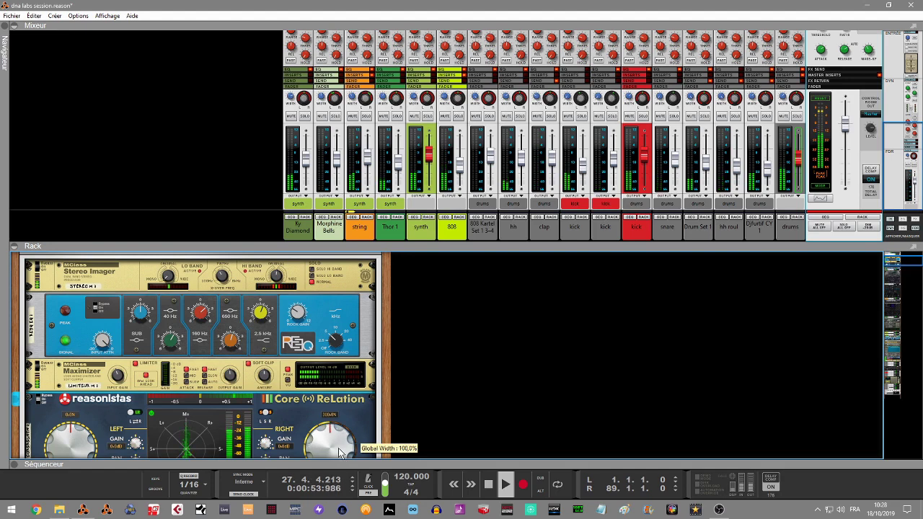
Step: Readjust the Stereo Imager's high-band width, play a short passage to check it, and stop playback
click(277, 277)
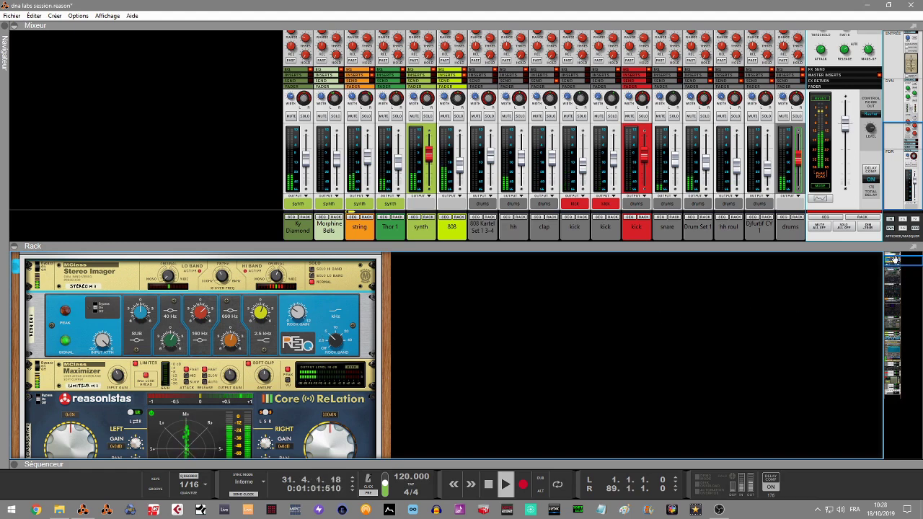
key(space)
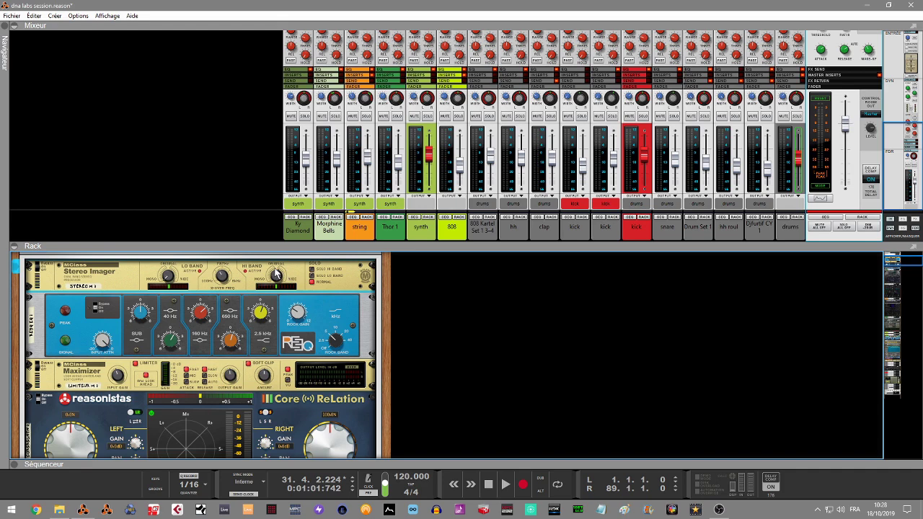
key(space)
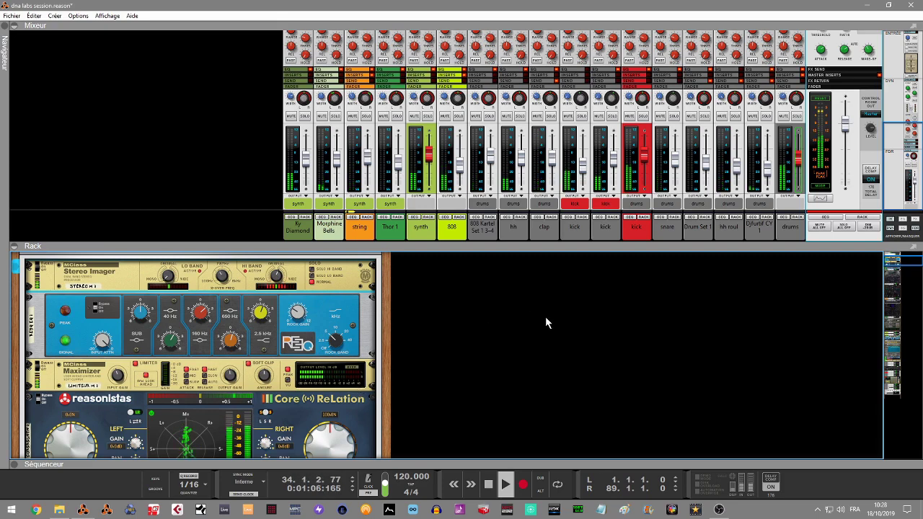
key(space)
Step: Bring the mixer's Master Compressor into view, switch it on, and play the mix
drag(901, 179, 903, 116)
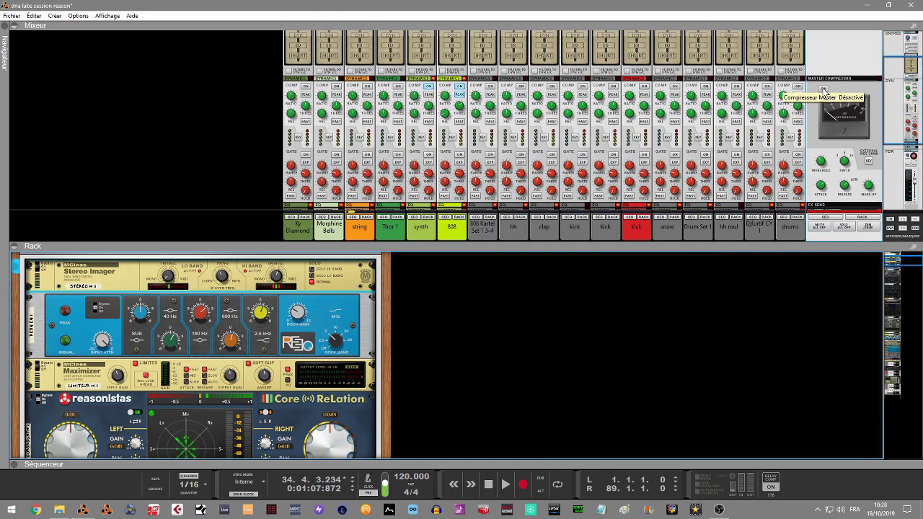
click(822, 166)
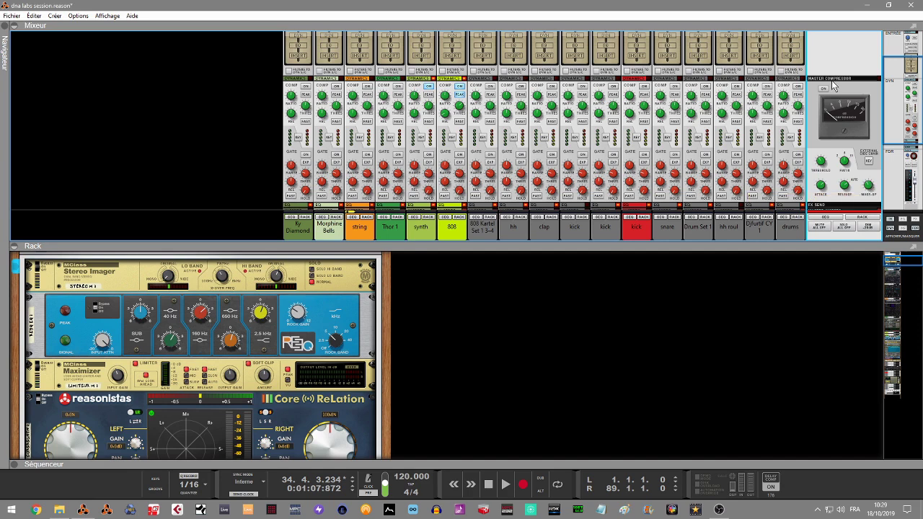
key(space)
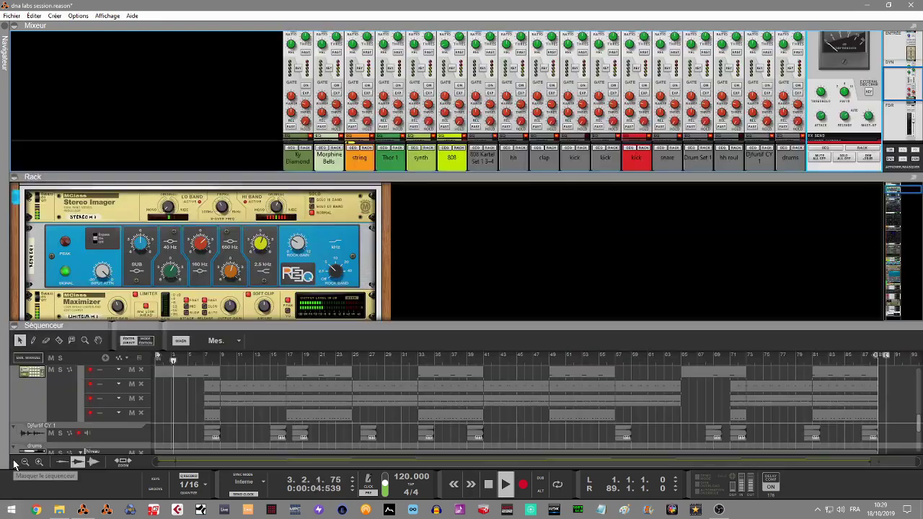
Step: Move playback to bar 9 in the sequencer, and fold the sequencer and rack so the mixer fills the window
click(15, 465)
click(221, 356)
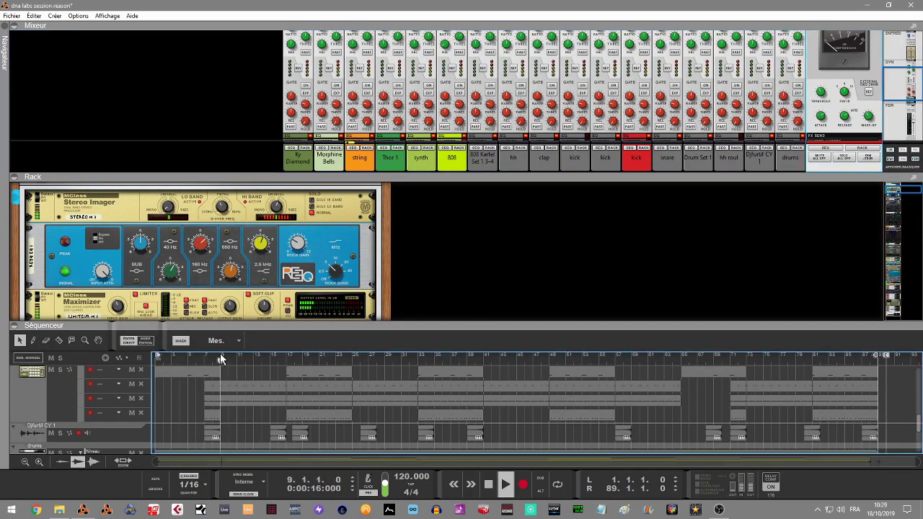
click(15, 325)
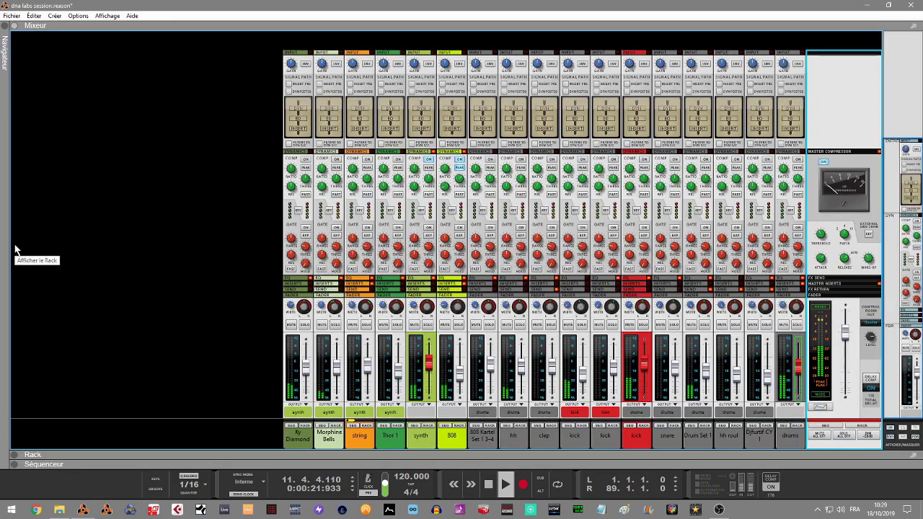
click(16, 248)
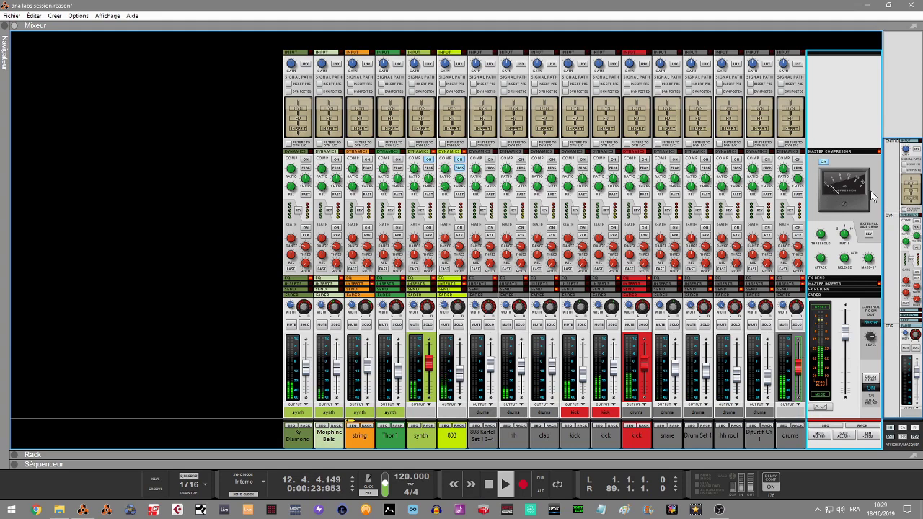